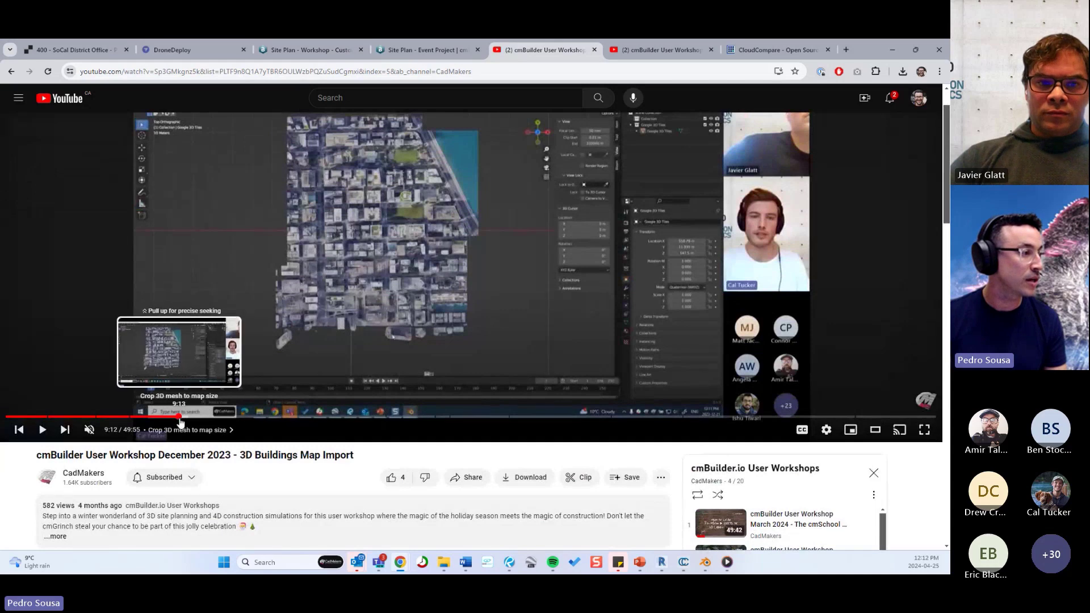
# Step: Copy the December 2023 workshop video's URL at the current time, in the chapter on cropping the 3D mesh to map size
pyautogui.rightClick(275, 213)
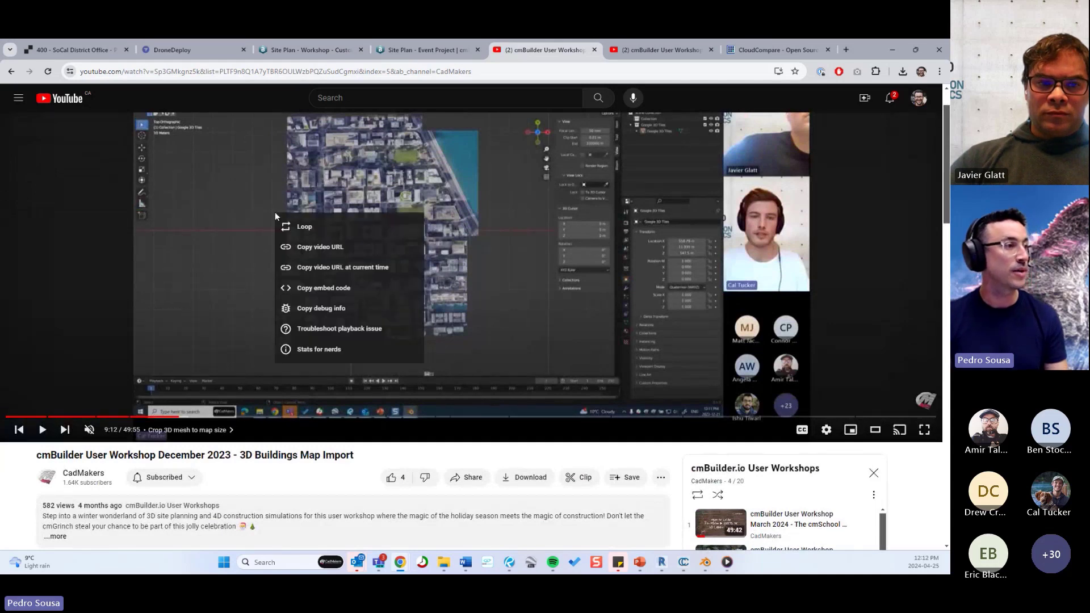
pyautogui.click(333, 267)
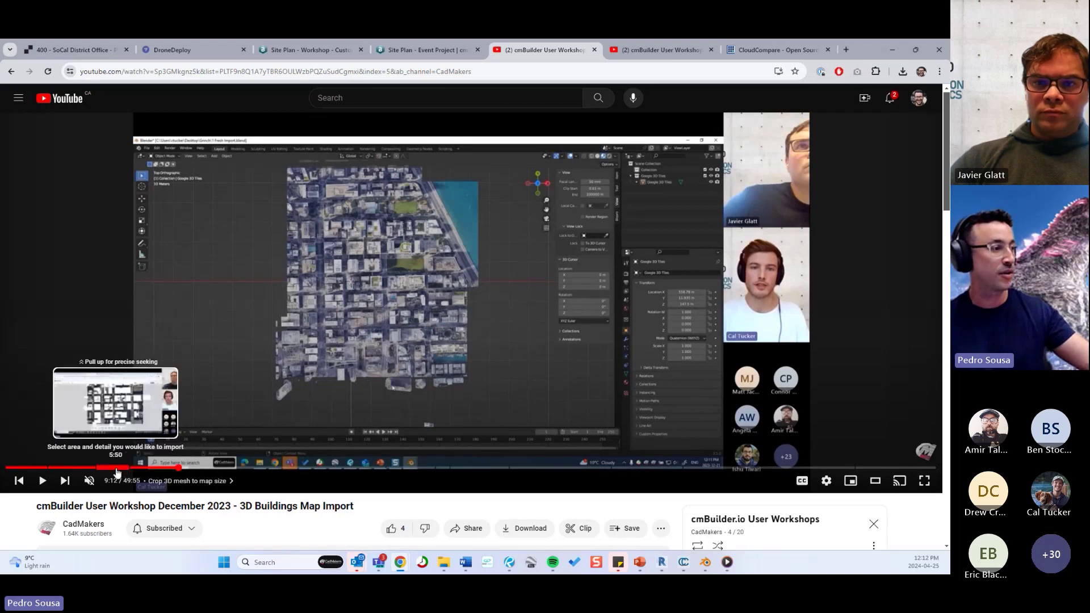
pyautogui.moveTo(147, 473); pyautogui.dragTo(181, 472)
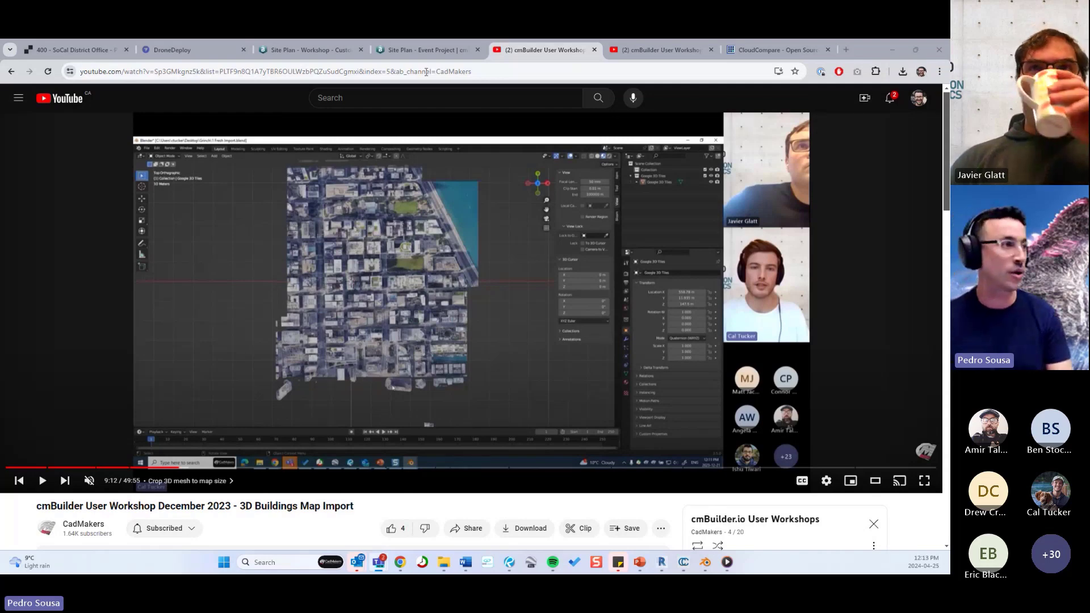
# Step: Show the Mesh - Mapping Platforms Process slide in PowerPoint, and return to the cmBuilder Workshop site plan to view its terrain
pyautogui.click(279, 51)
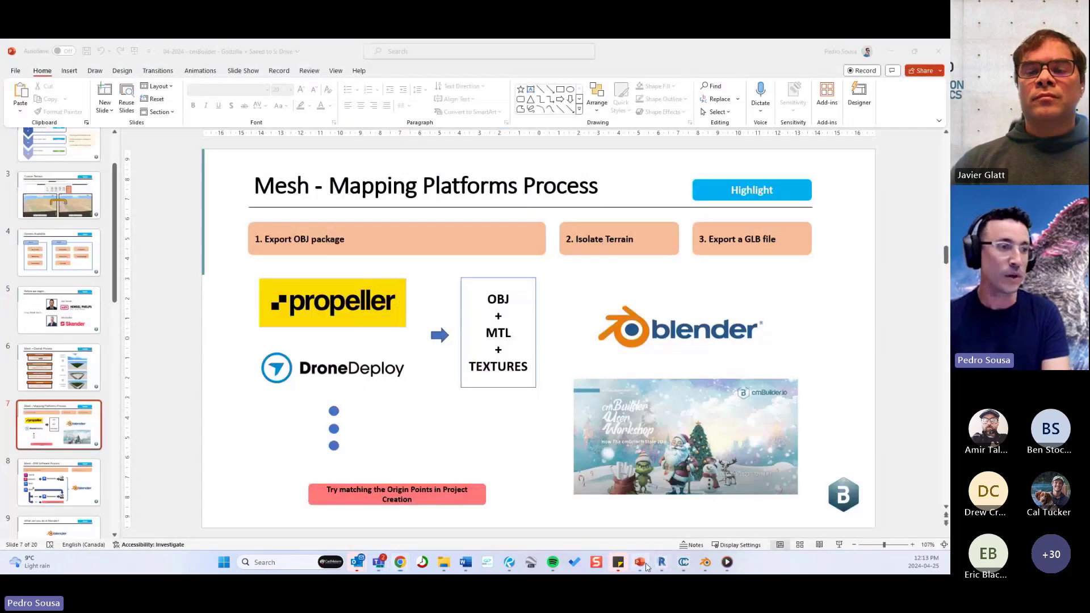
pyautogui.click(640, 563)
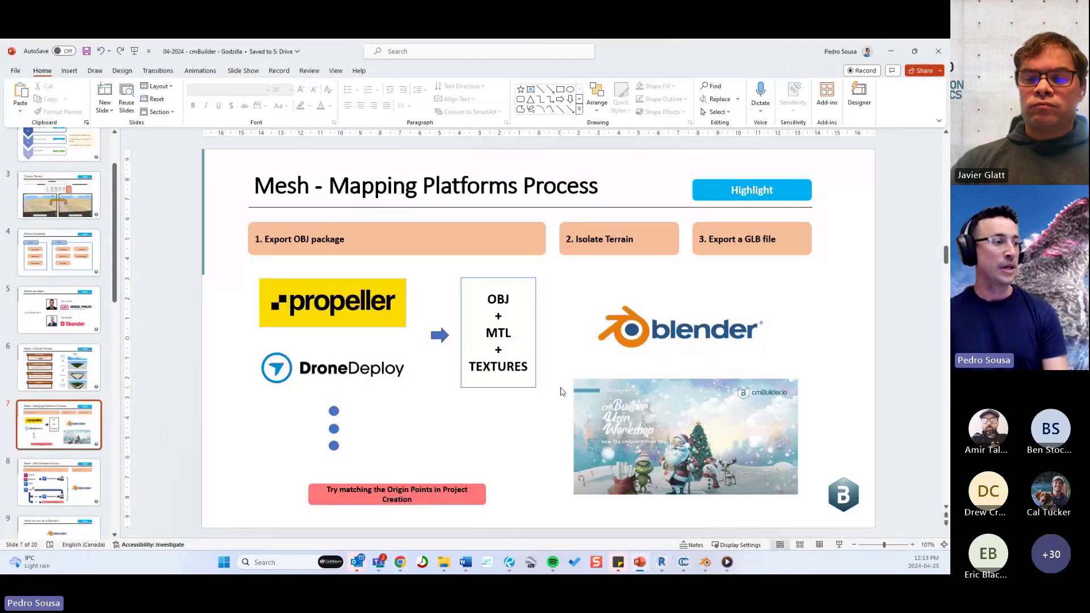
pyautogui.click(400, 562)
pyautogui.click(370, 492)
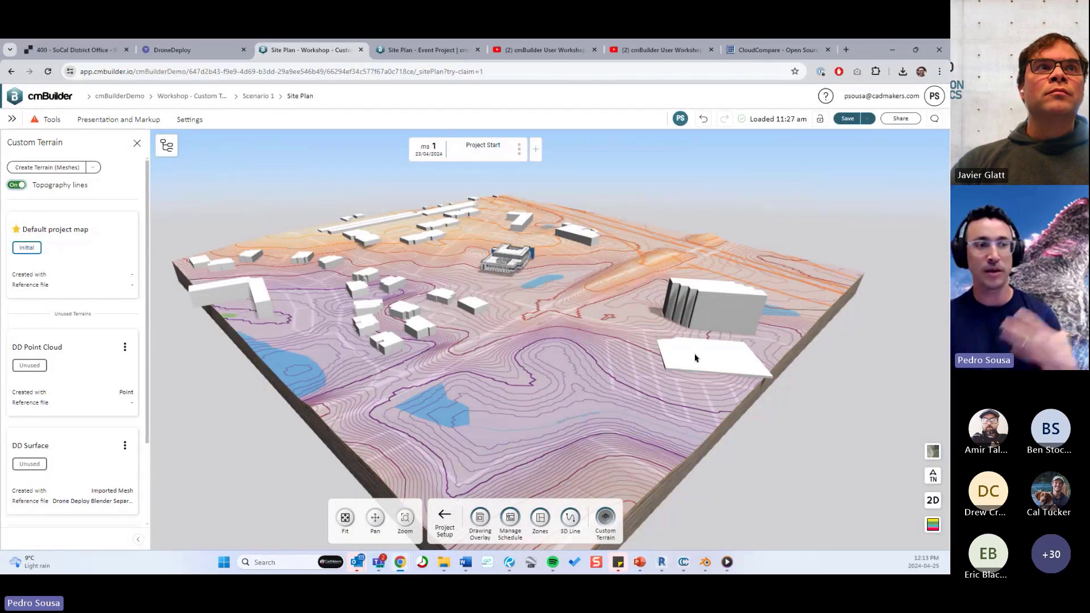
pyautogui.moveTo(776, 421); pyautogui.dragTo(706, 376)
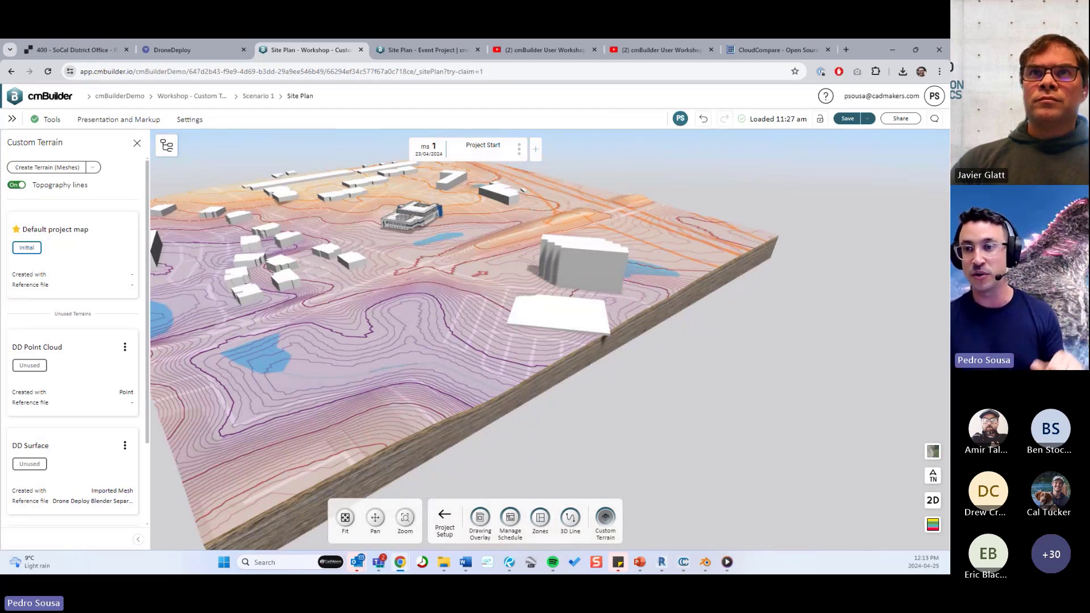
# Step: Switch to the Propeller site and examine the SoCal District Office survey in 3D, from the wide surroundings to the building facades
pyautogui.click(80, 51)
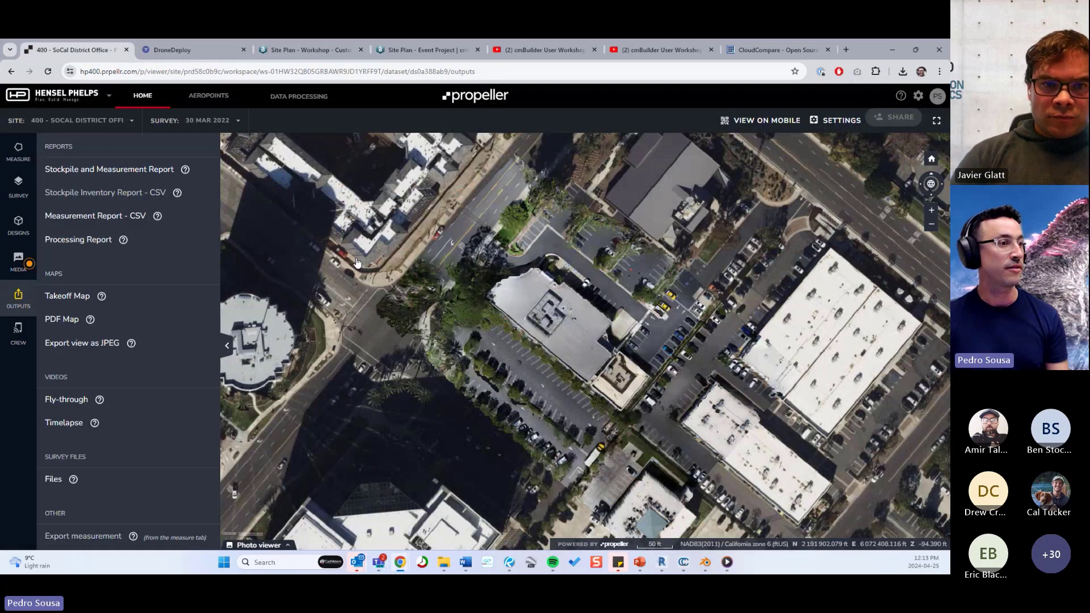
pyautogui.scroll(-3, 543, 285)
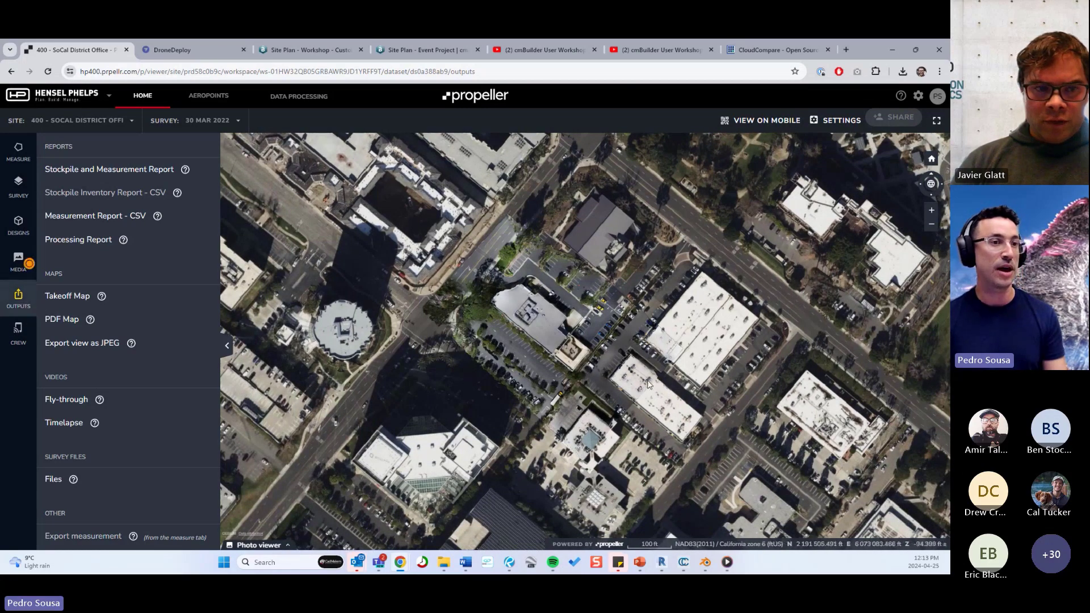
pyautogui.moveTo(636, 348); pyautogui.dragTo(655, 386)
pyautogui.moveTo(656, 386); pyautogui.dragTo(722, 373, button='middle')
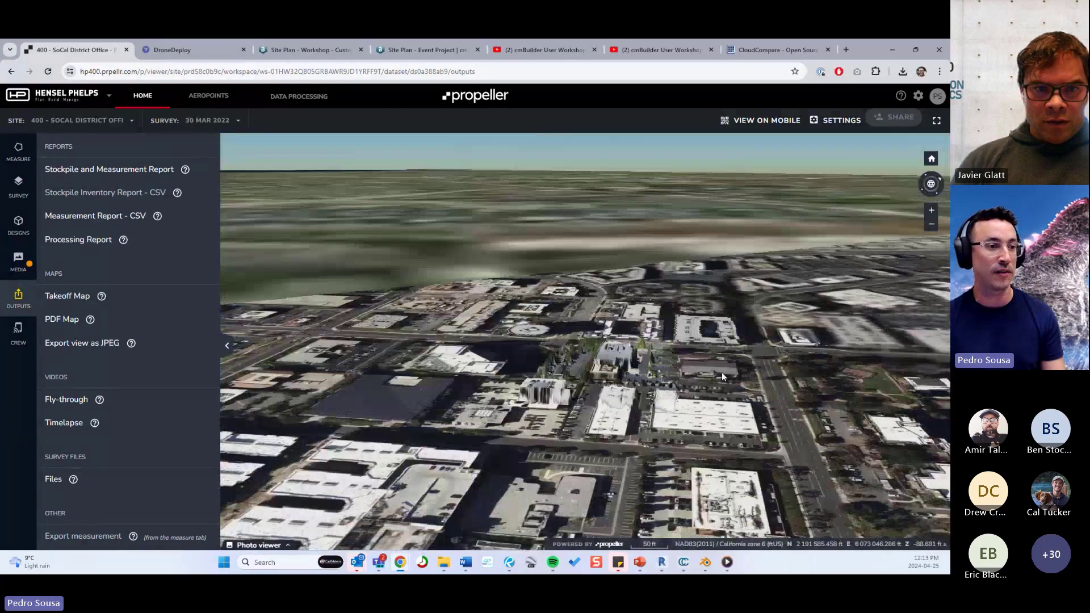
pyautogui.scroll(4, 764, 417)
pyautogui.scroll(-4, 761, 417)
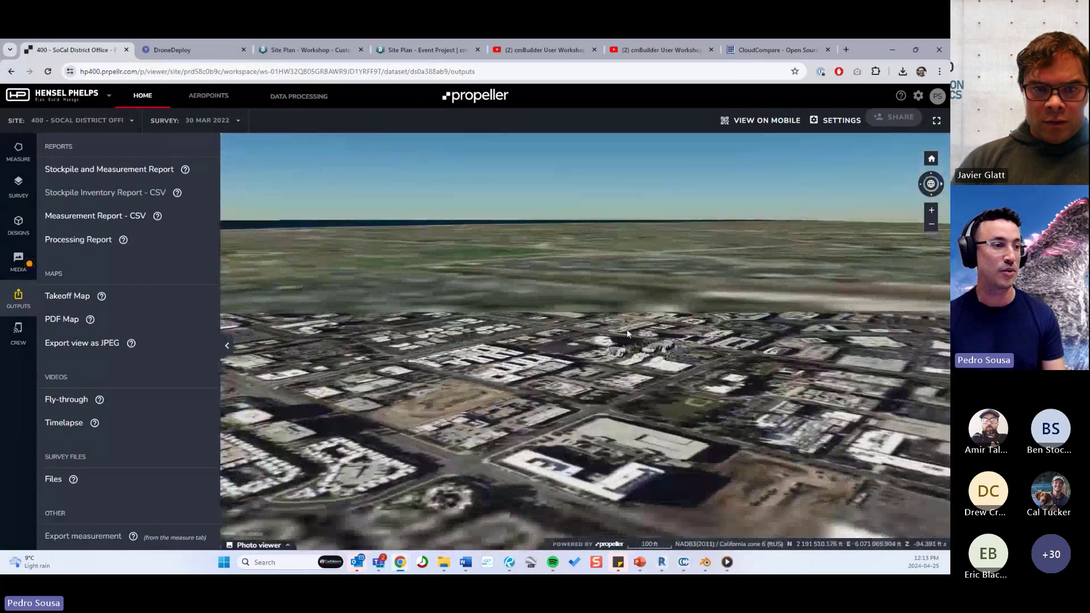
pyautogui.moveTo(680, 350); pyautogui.dragTo(754, 400)
pyautogui.scroll(3, 688, 364)
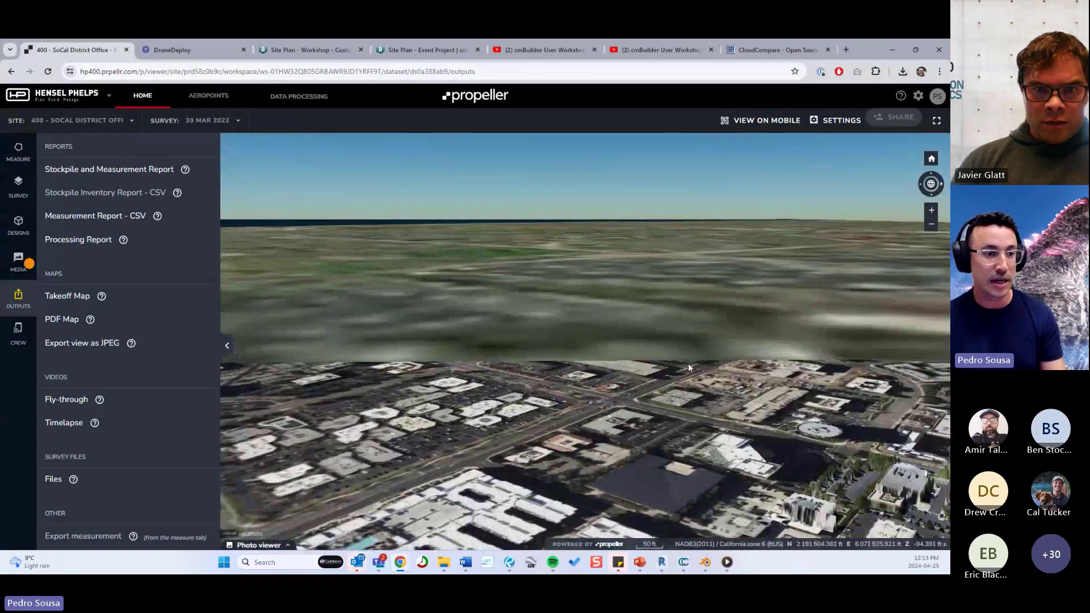
pyautogui.scroll(-2, 677, 357)
pyautogui.moveTo(673, 356); pyautogui.dragTo(599, 357)
pyautogui.scroll(2, 687, 453)
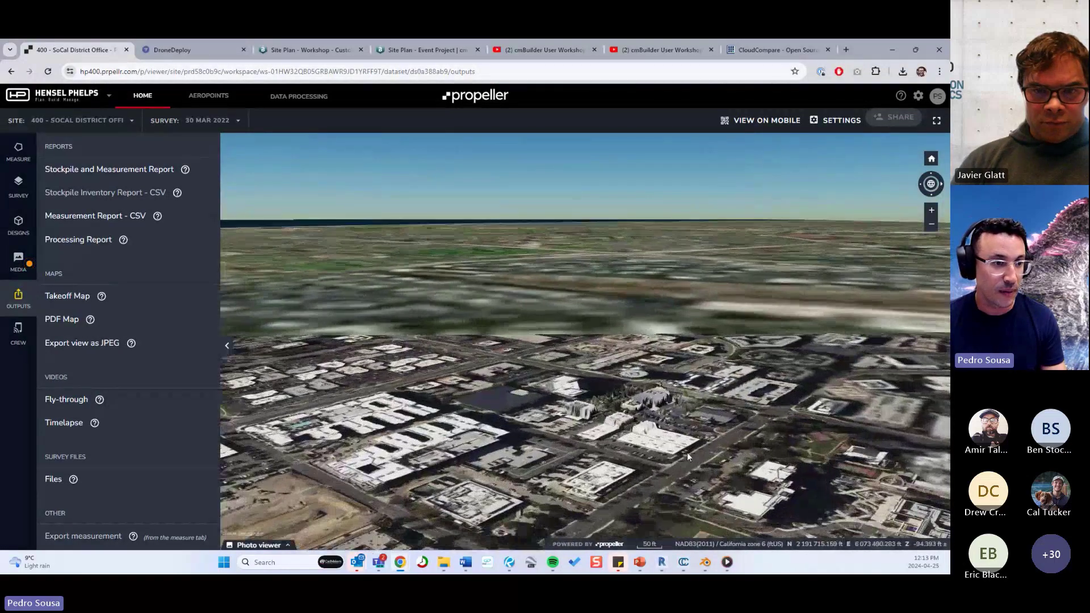
pyautogui.scroll(8, 687, 452)
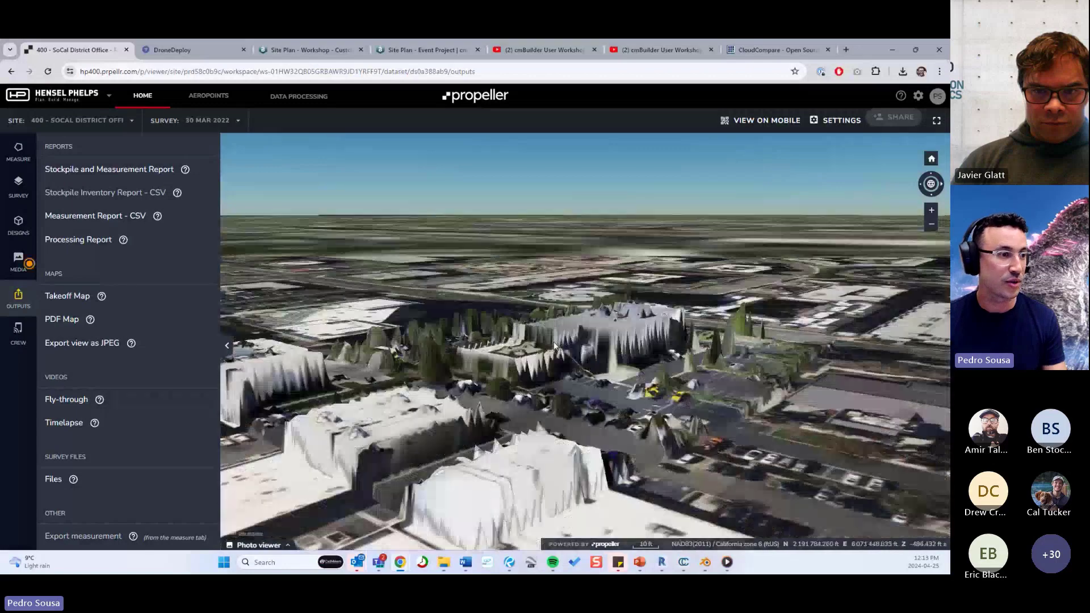
pyautogui.scroll(-4, 593, 382)
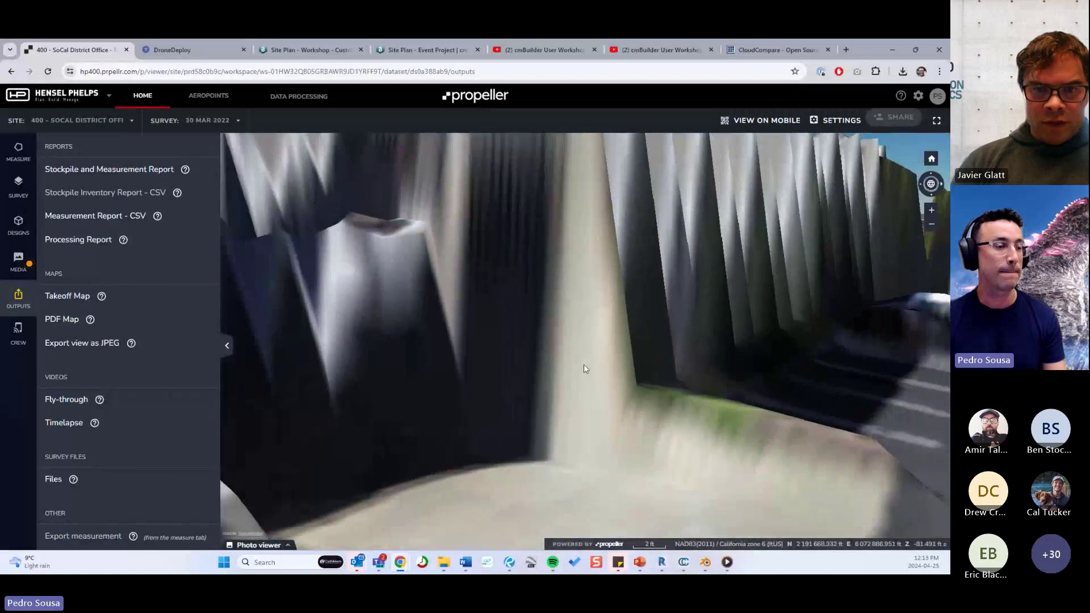
pyautogui.scroll(-5, 582, 363)
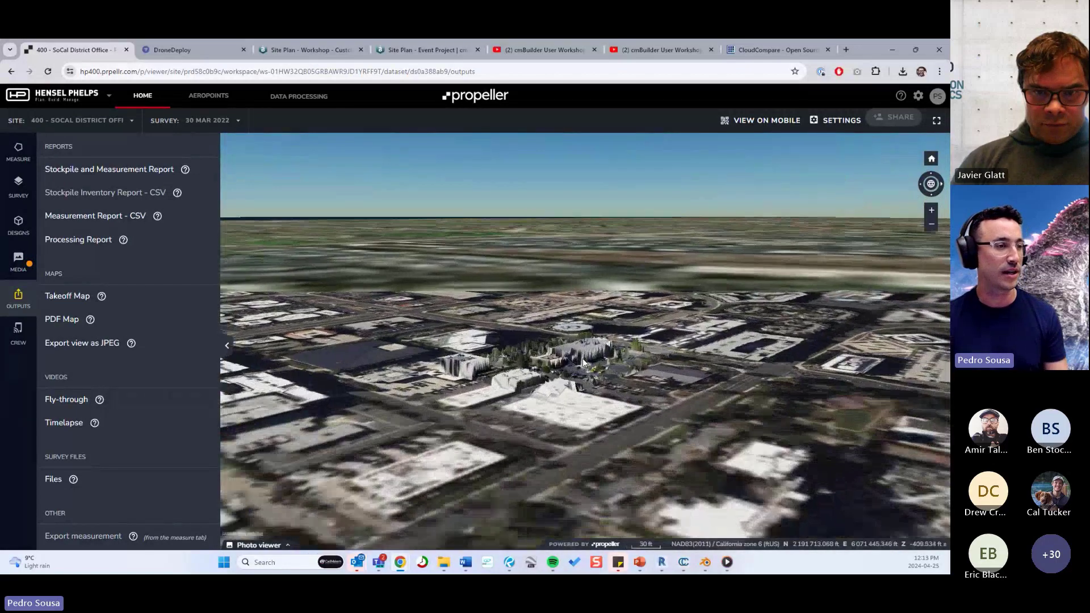
pyautogui.moveTo(670, 408); pyautogui.dragTo(687, 417)
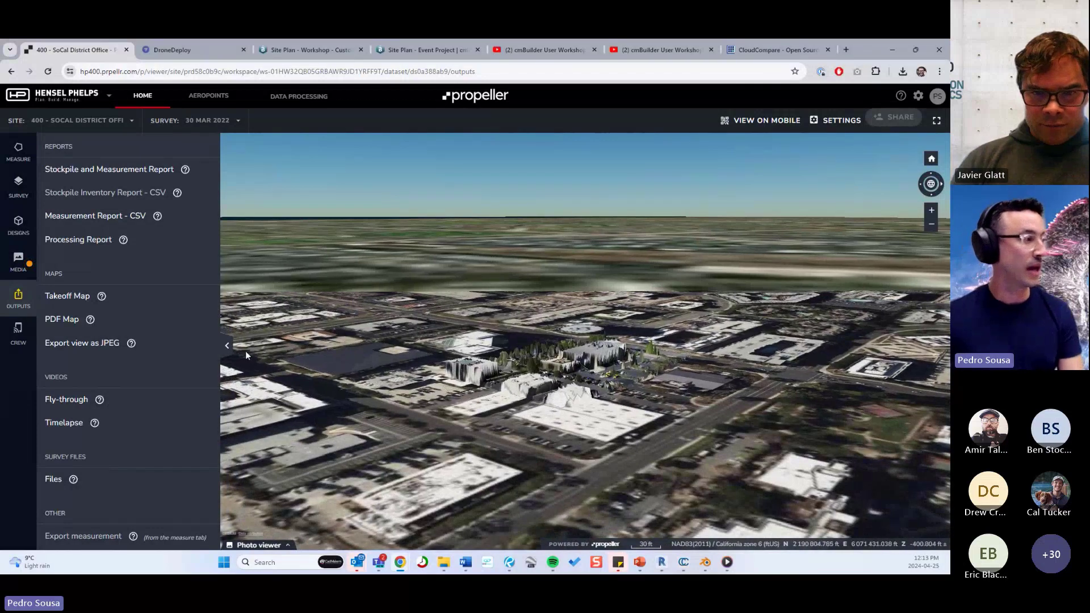
# Step: Open the survey files and compare the 3d Model, Point Cloud and Terrain downloads, finishing on the OBJ file among the 3D models
pyautogui.click(56, 480)
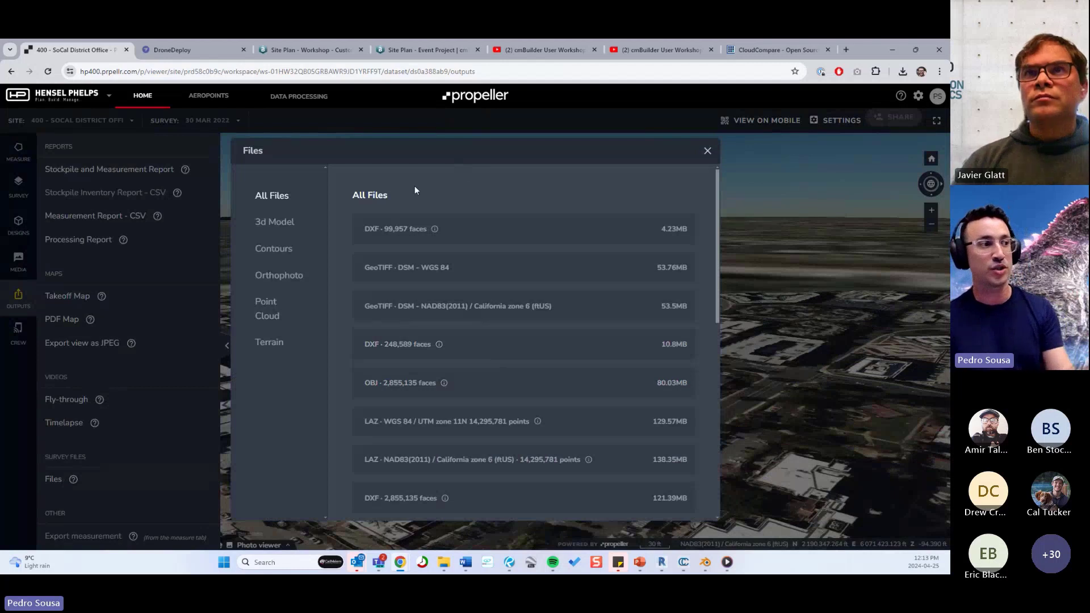
pyautogui.click(280, 226)
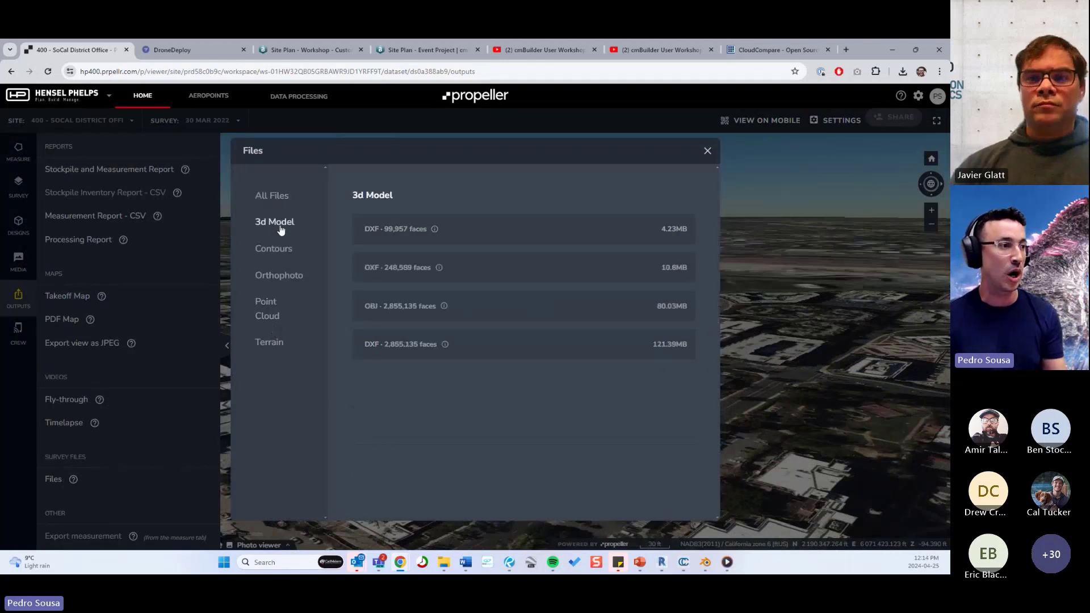
pyautogui.click(277, 311)
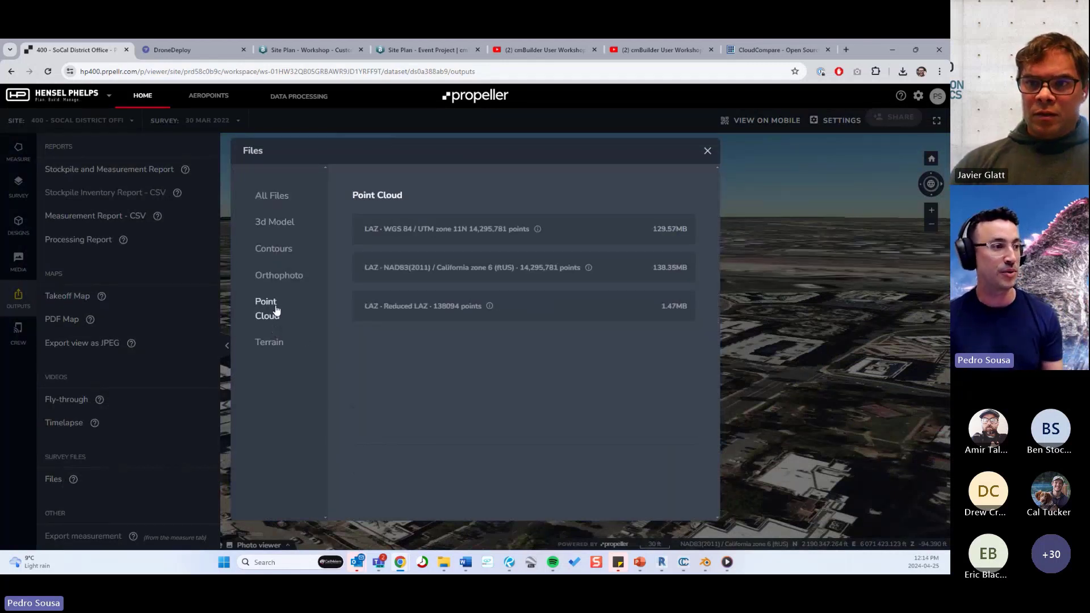
pyautogui.click(275, 341)
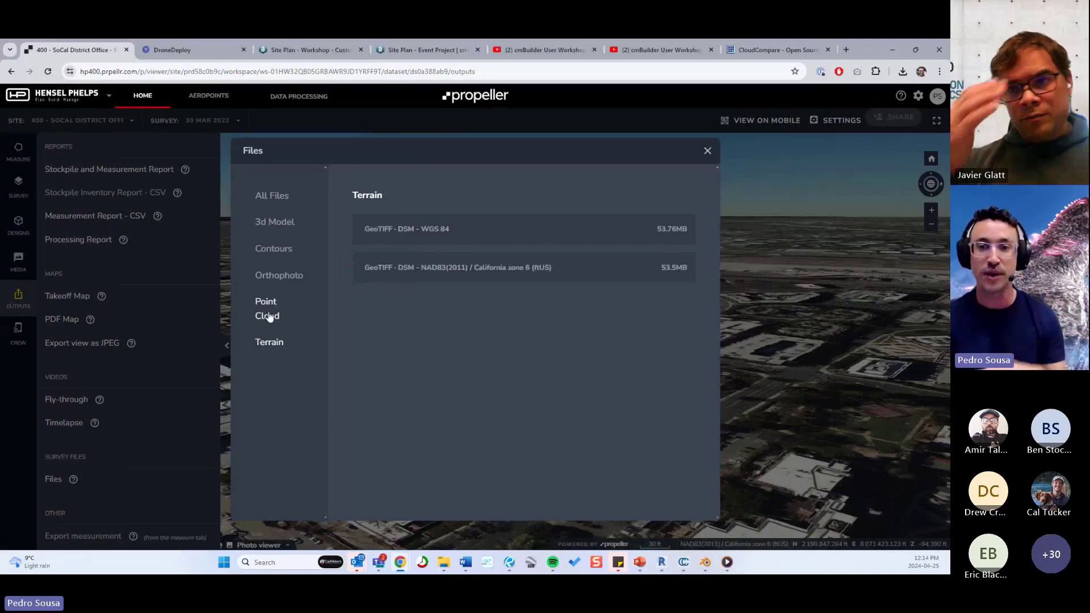
pyautogui.click(276, 223)
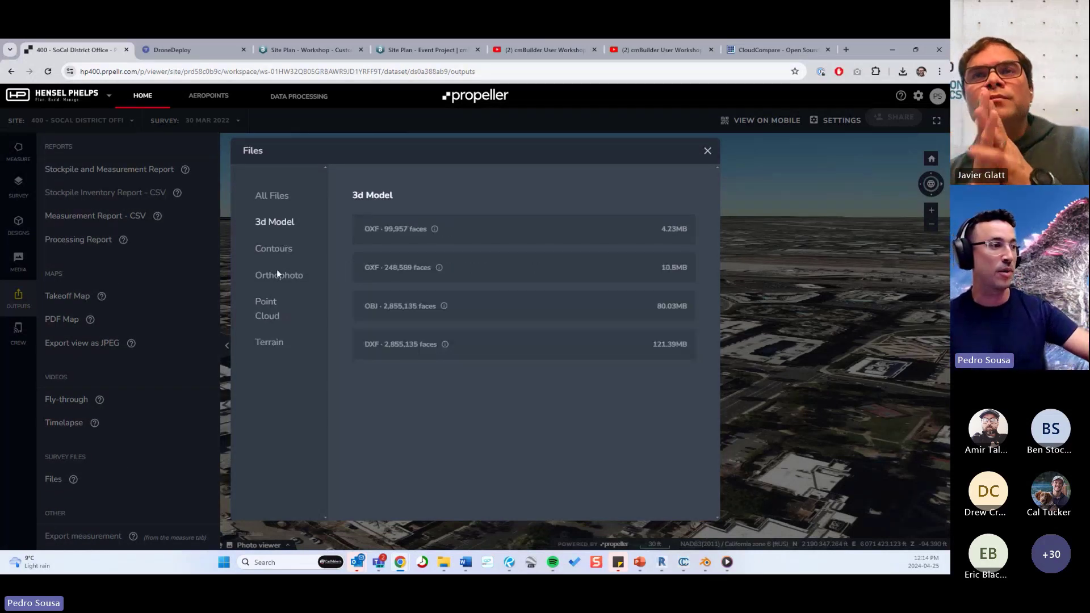
pyautogui.click(274, 312)
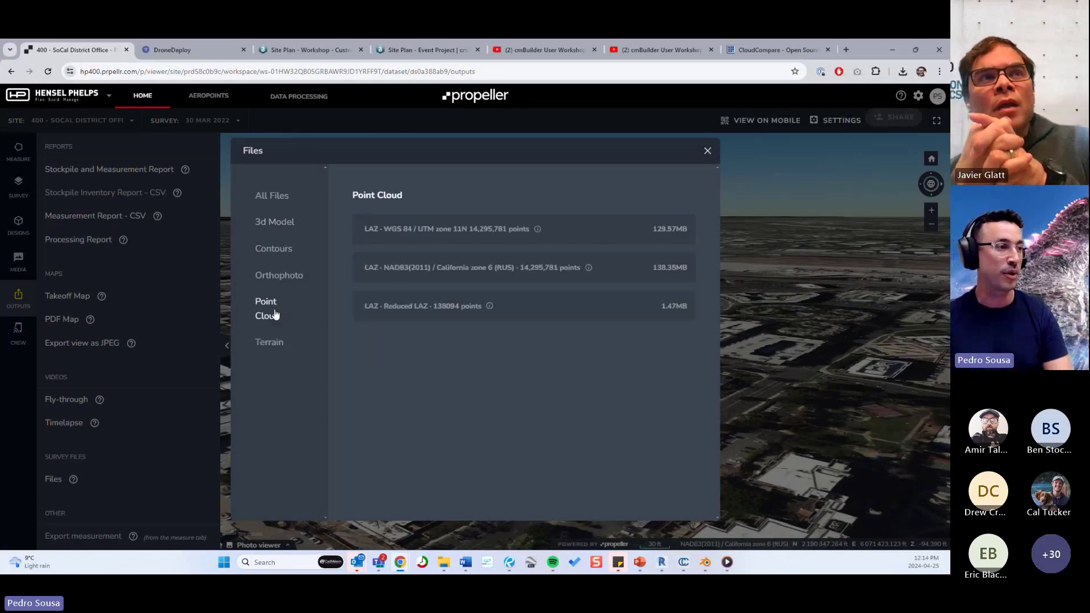
pyautogui.click(273, 225)
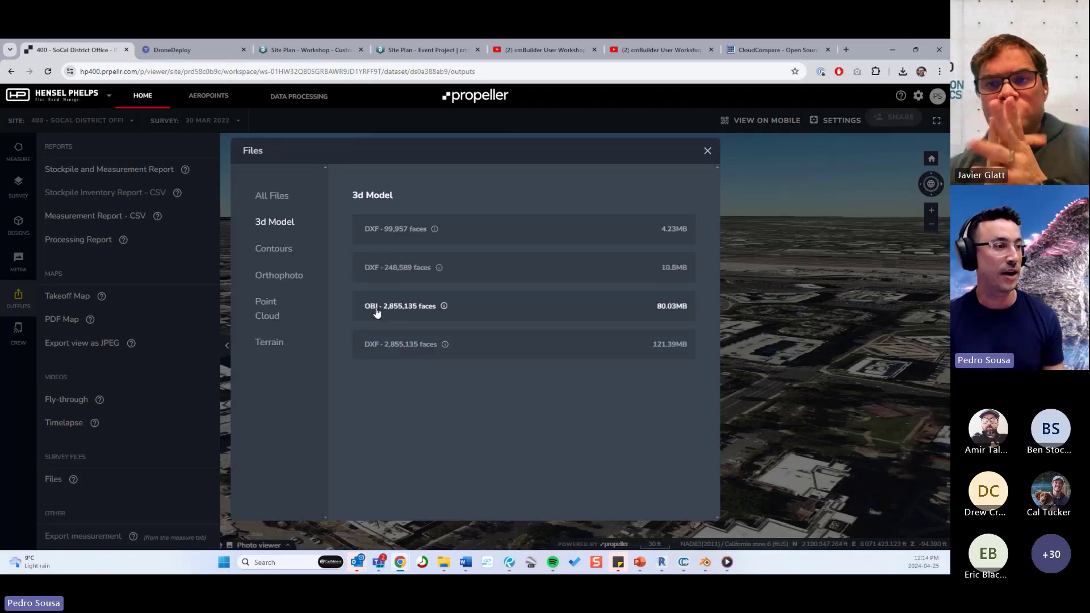
pyautogui.press('ctrl')
pyautogui.press('ctrl')
pyautogui.press('ctrl')
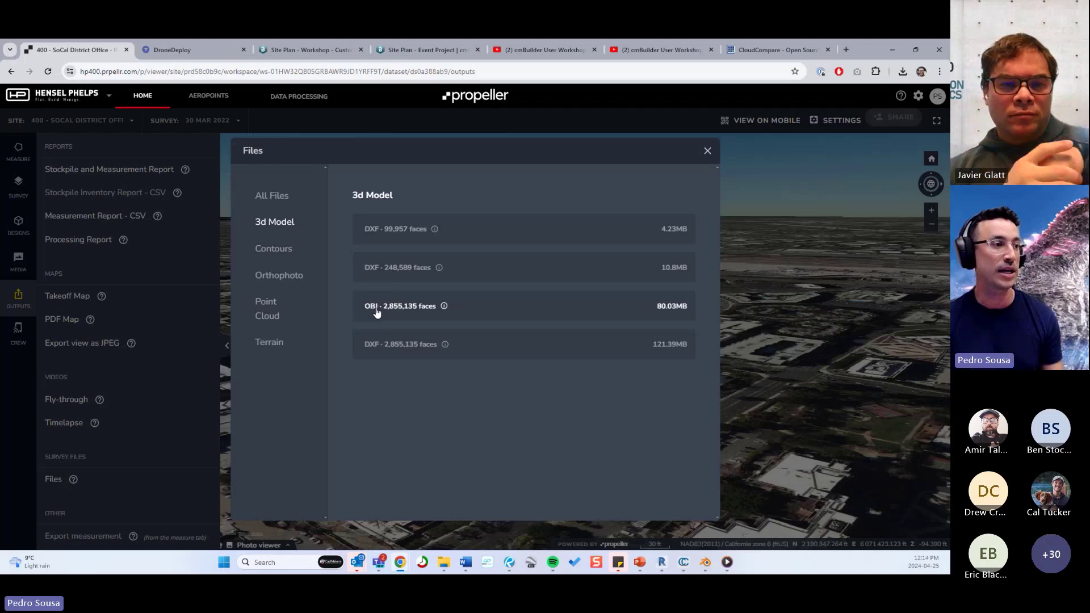
pyautogui.press('ctrl')
# Step: Switch to File Explorer and highlight the JPG, MTL and OBJ files of the 3D model in the PROPELLER folder
pyautogui.click(448, 570)
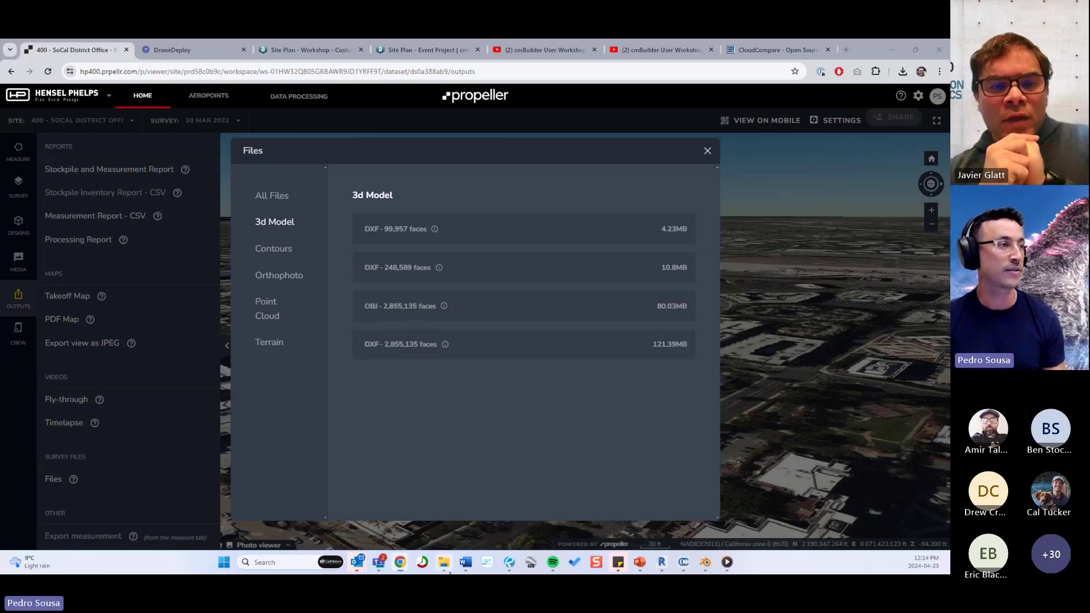
pyautogui.click(546, 68)
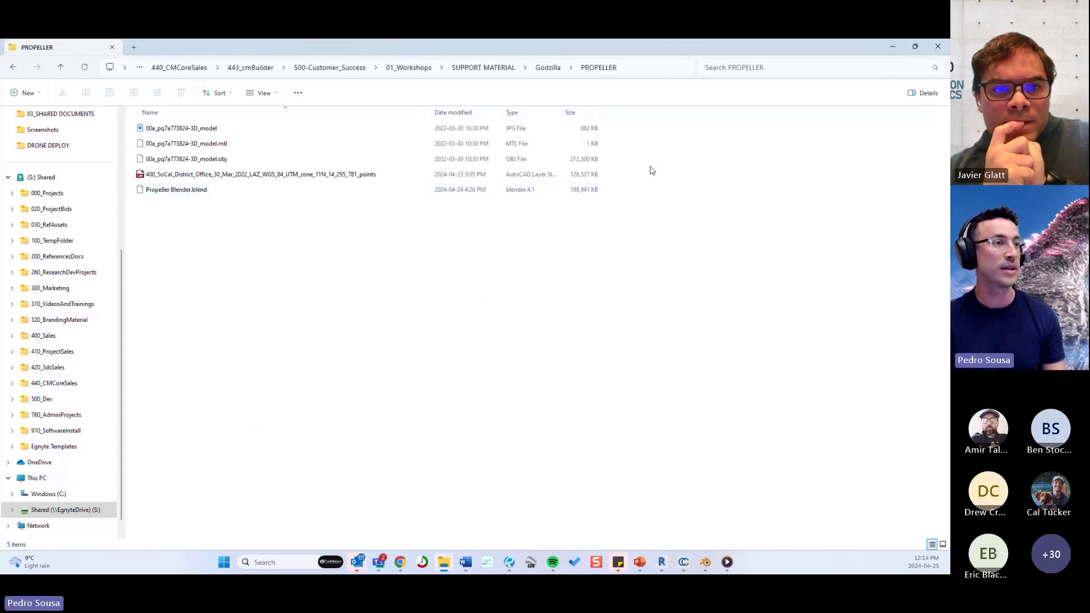
pyautogui.moveTo(647, 165); pyautogui.dragTo(551, 128)
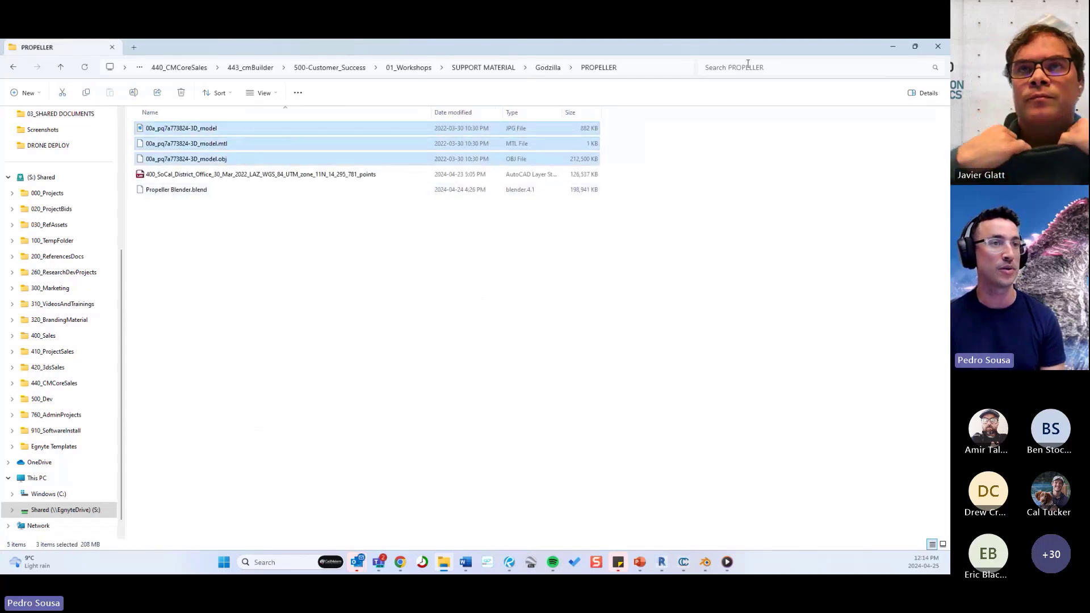
pyautogui.click(892, 46)
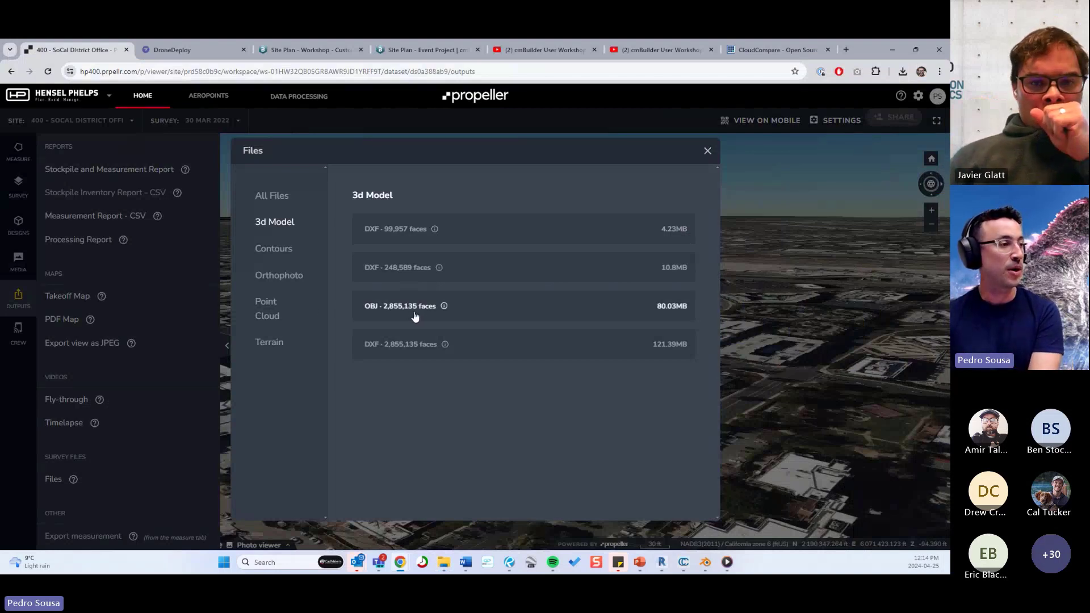
# Step: Review the point cloud downloads offered for the Propeller survey and close the file list
pyautogui.click(271, 316)
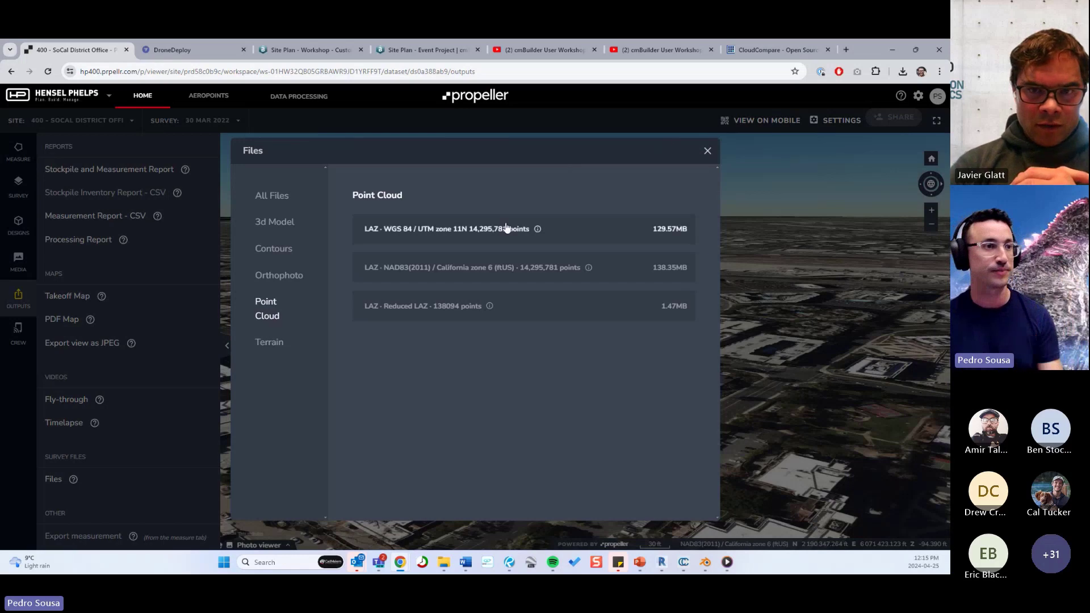
pyautogui.click(707, 149)
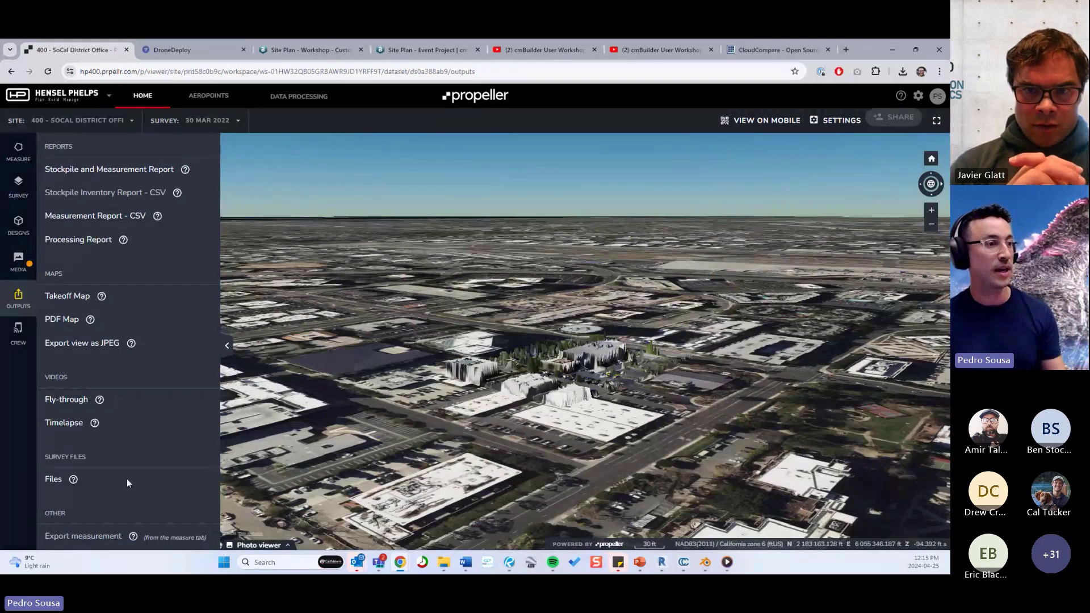
# Step: Switch to DroneDeploy and view the 3D Model and Point Cloud export options for the Lurie MOB map
pyautogui.click(218, 50)
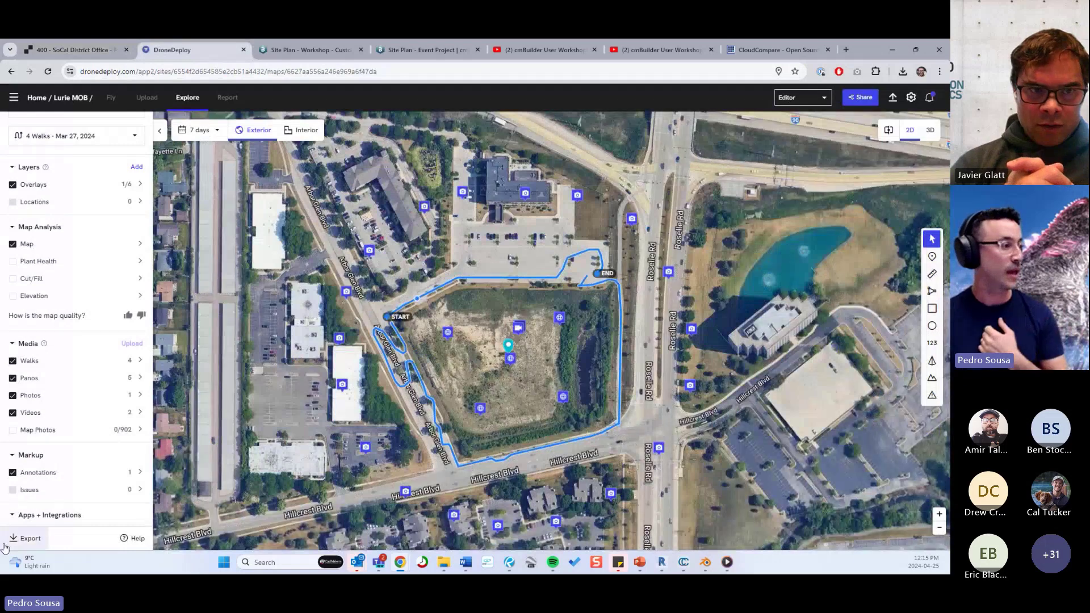
pyautogui.click(33, 542)
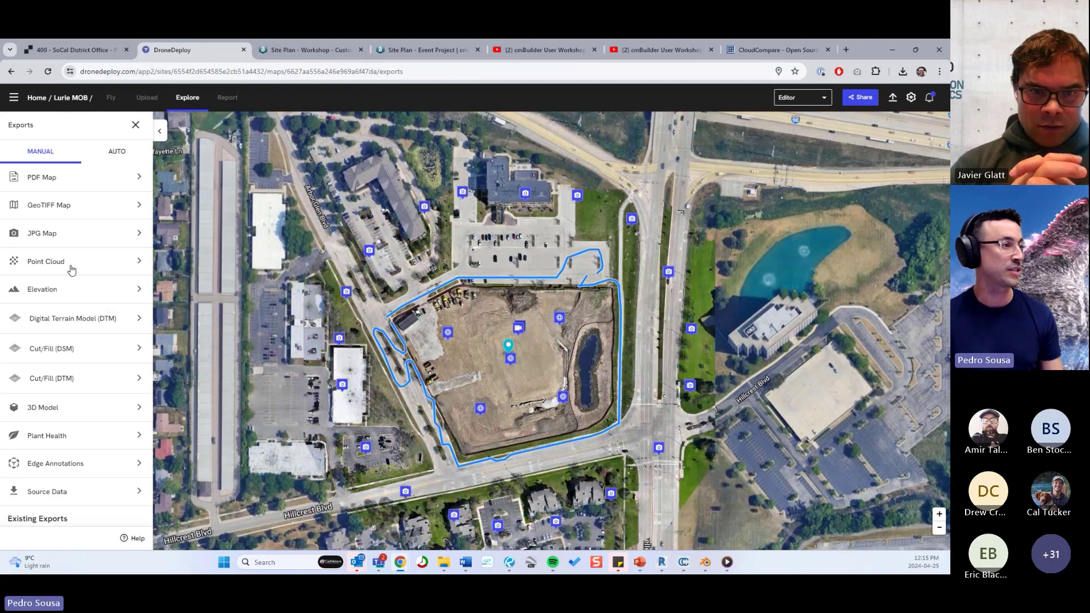
pyautogui.click(76, 412)
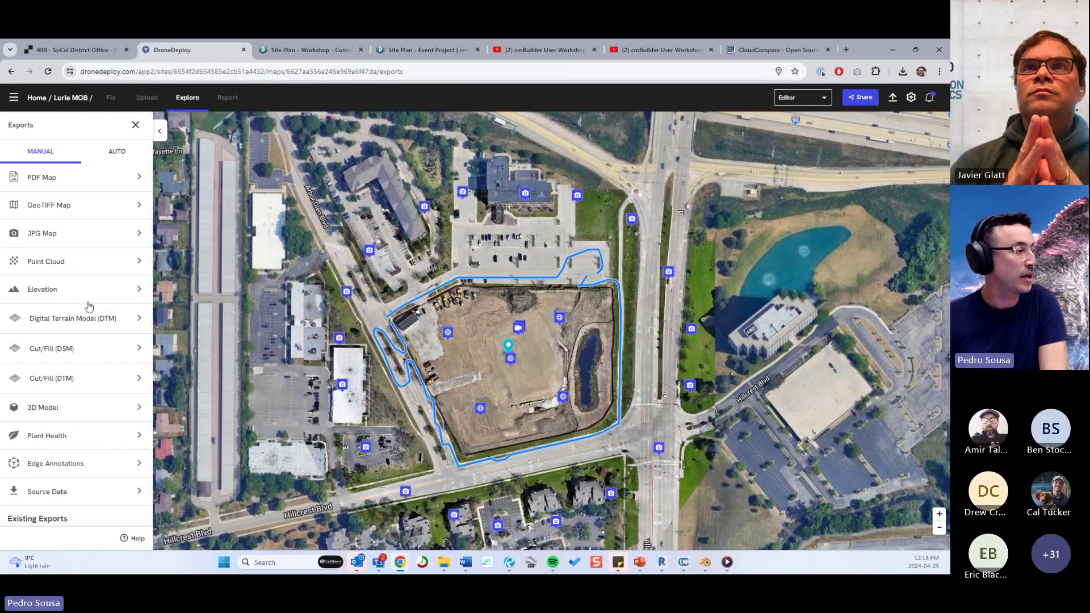
pyautogui.click(83, 265)
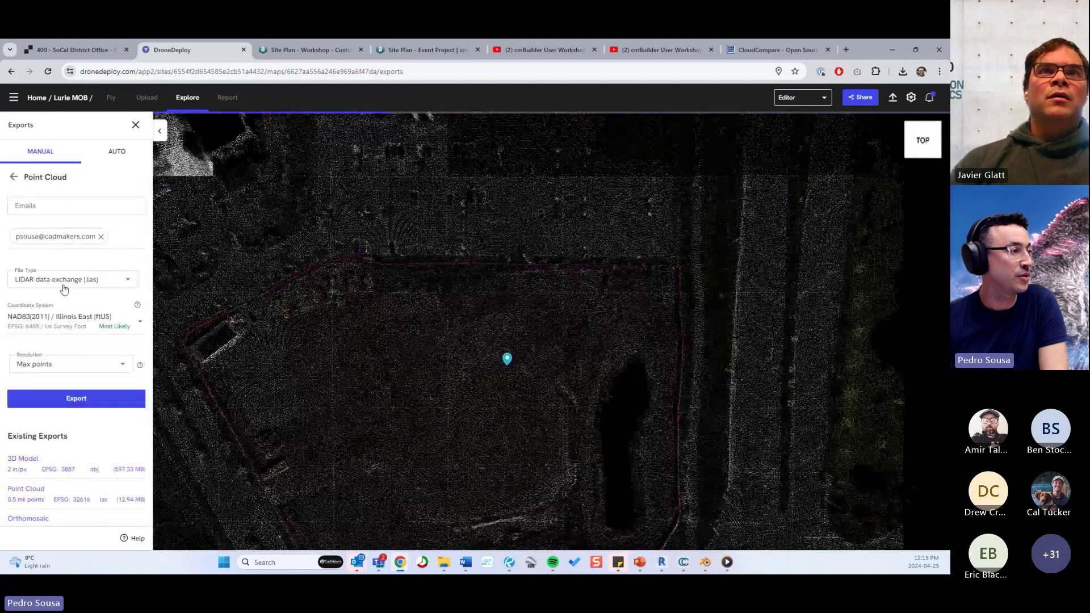
# Step: Configure the point cloud export as LiDAR data exchange (.las) in WGS 84 / UTM zone 16N at 0.5 million points
pyautogui.click(89, 283)
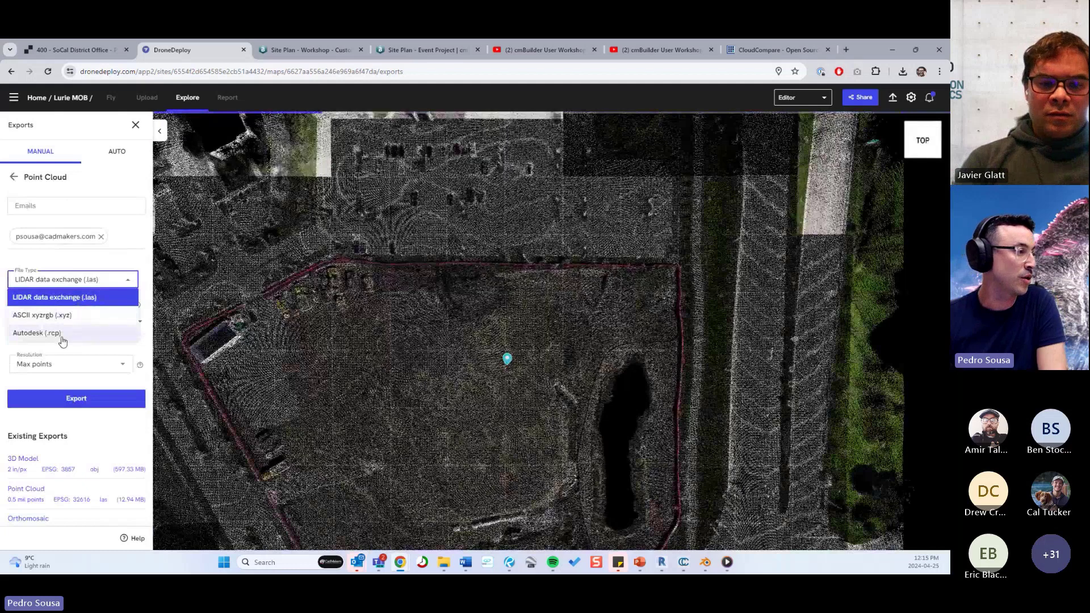
pyautogui.click(93, 299)
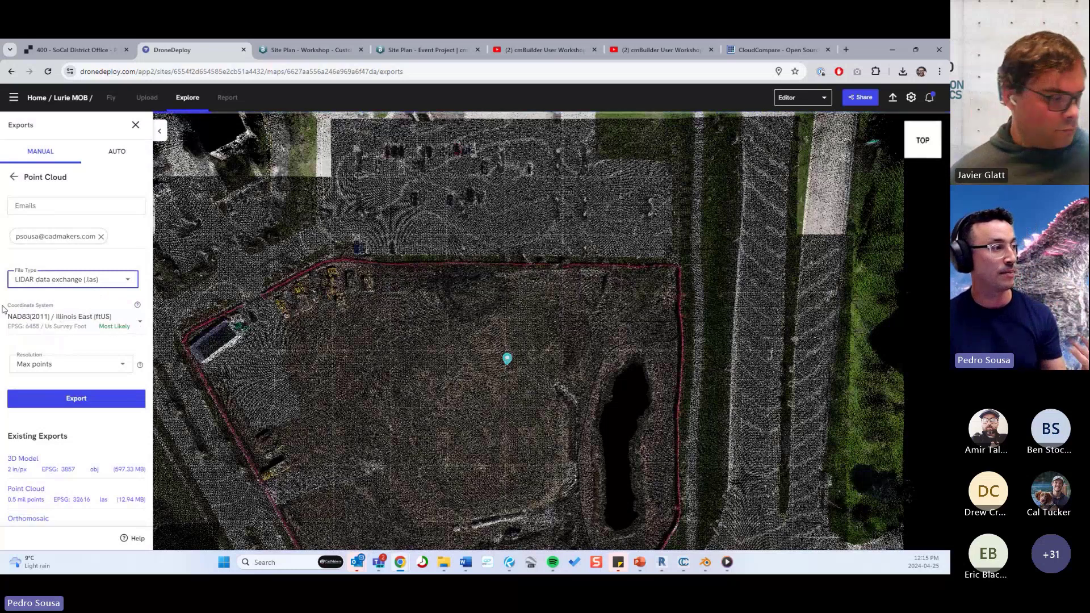
pyautogui.click(74, 326)
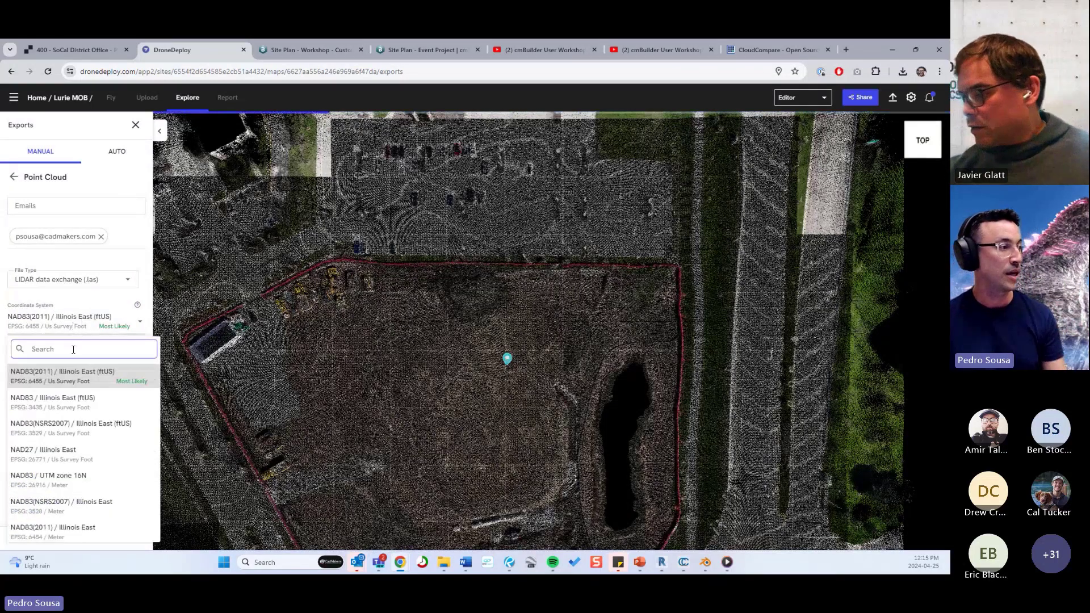
pyautogui.write('wgs 84')
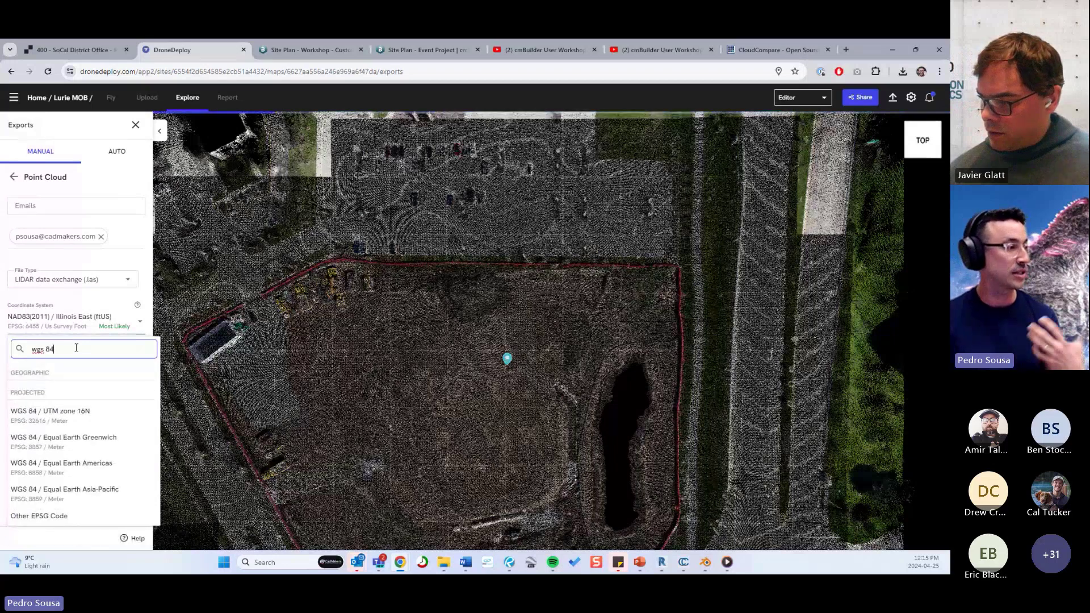
pyautogui.click(87, 419)
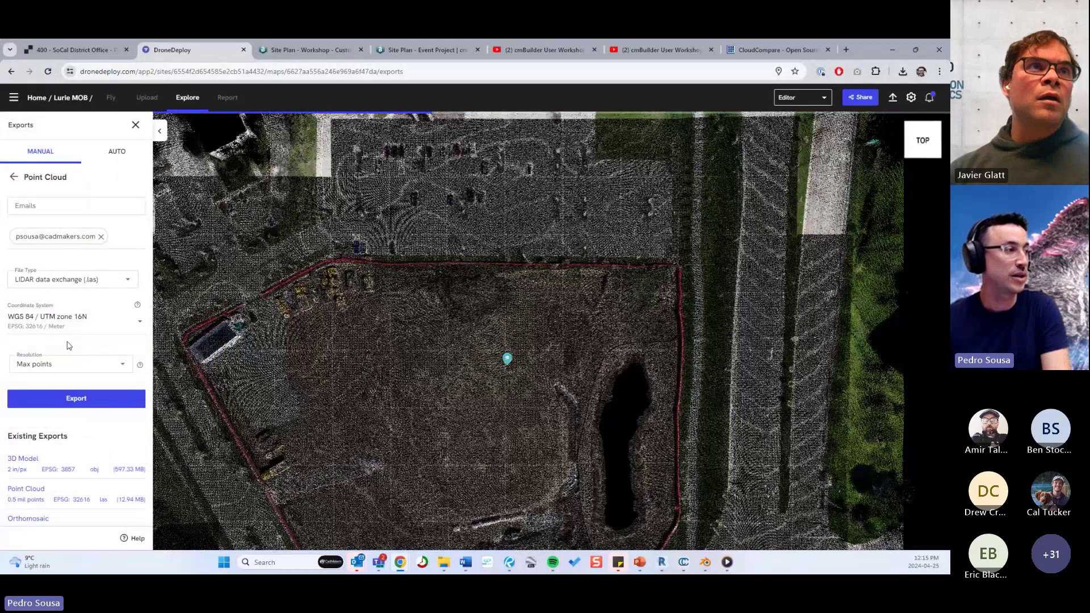
pyautogui.click(52, 372)
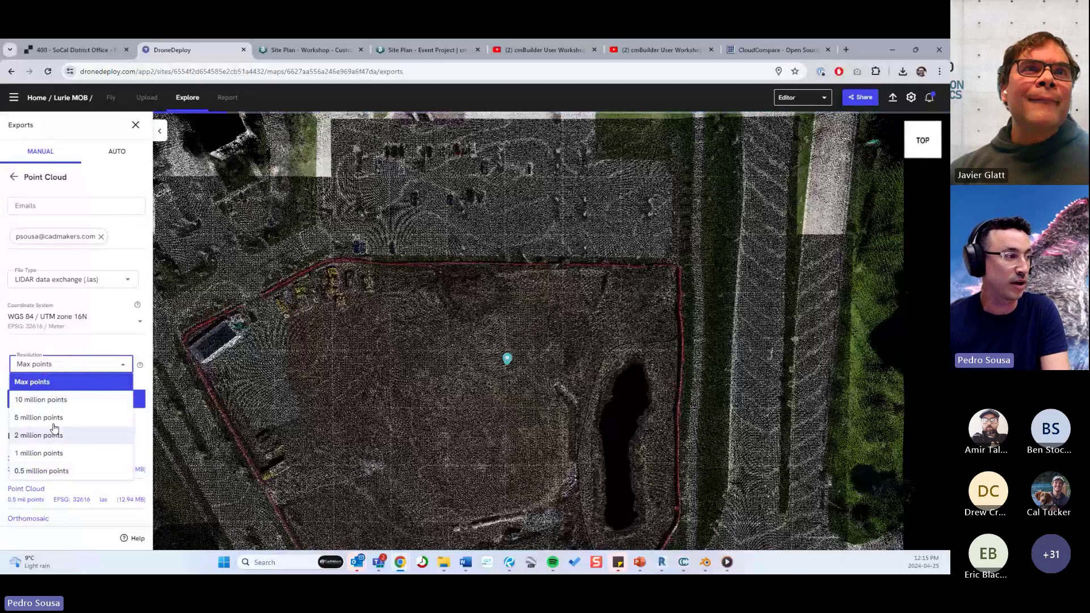
pyautogui.click(59, 476)
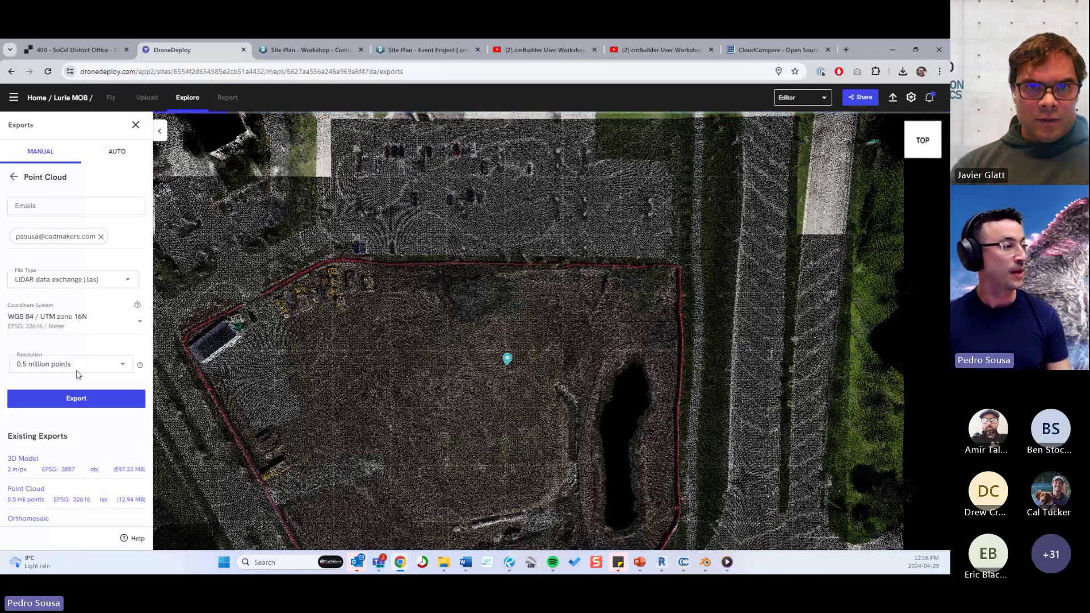
# Step: Leave the point cloud export and set up a 3D Model export with the 3D Model (.obj) file type
pyautogui.click(22, 177)
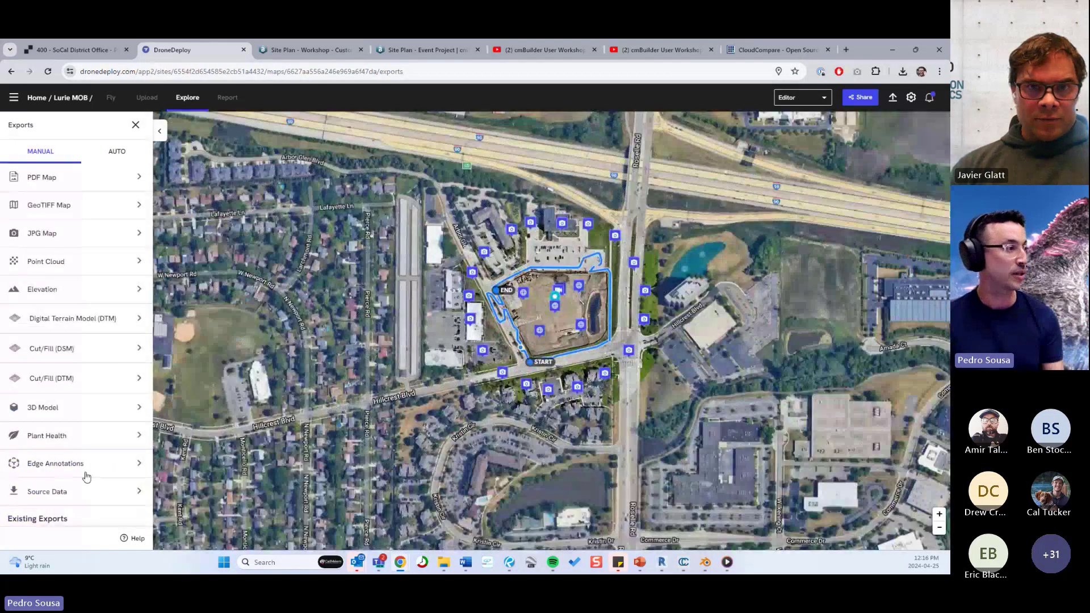
pyautogui.click(70, 411)
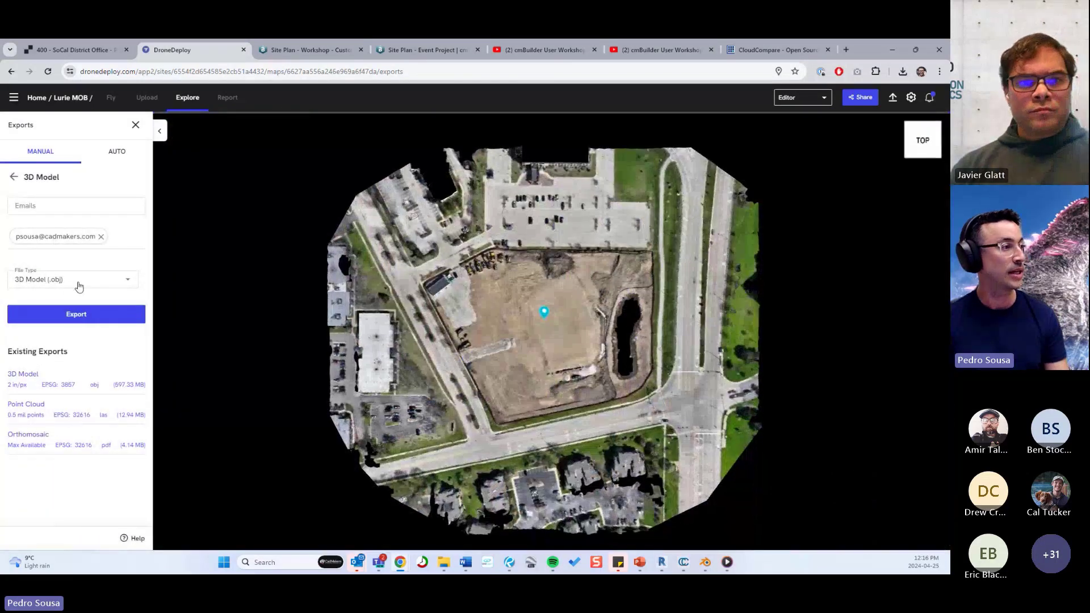
pyautogui.click(63, 284)
pyautogui.click(94, 296)
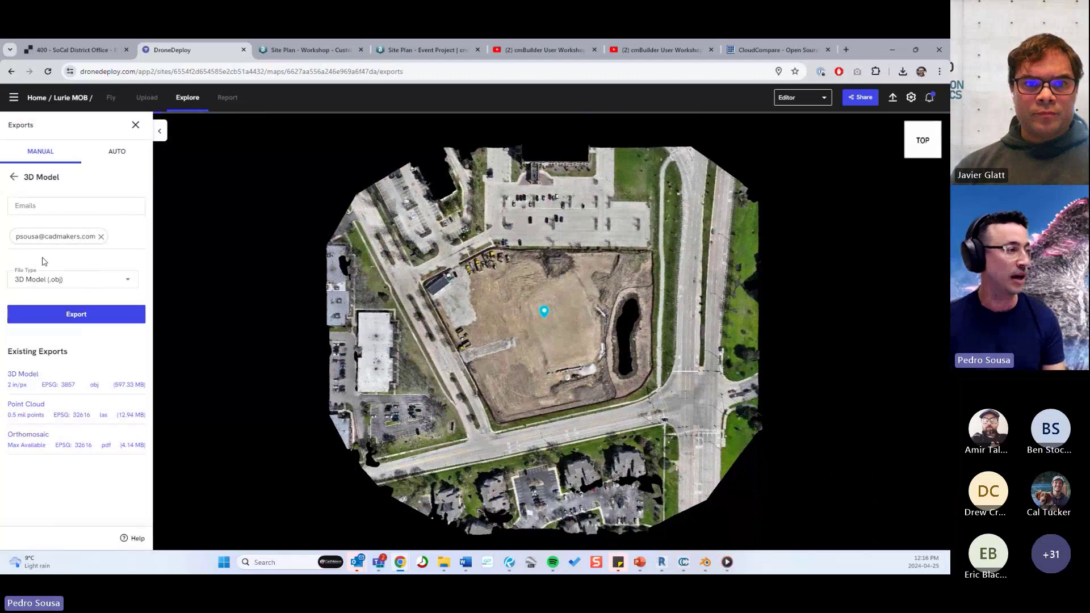
# Step: Switch to File Explorer, examine the zipped 3D model's contents in the Godzilla project's DRONE DEPLOY folder, and close the window
pyautogui.click(443, 562)
pyautogui.click(547, 67)
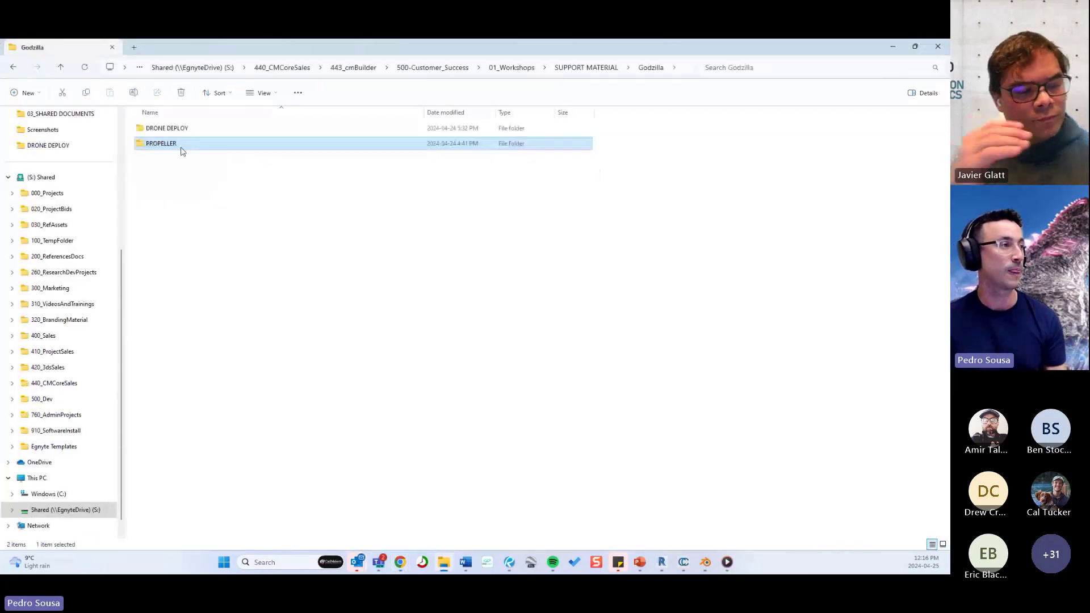
pyautogui.doubleClick(180, 128)
pyautogui.scroll(-4, 231, 215)
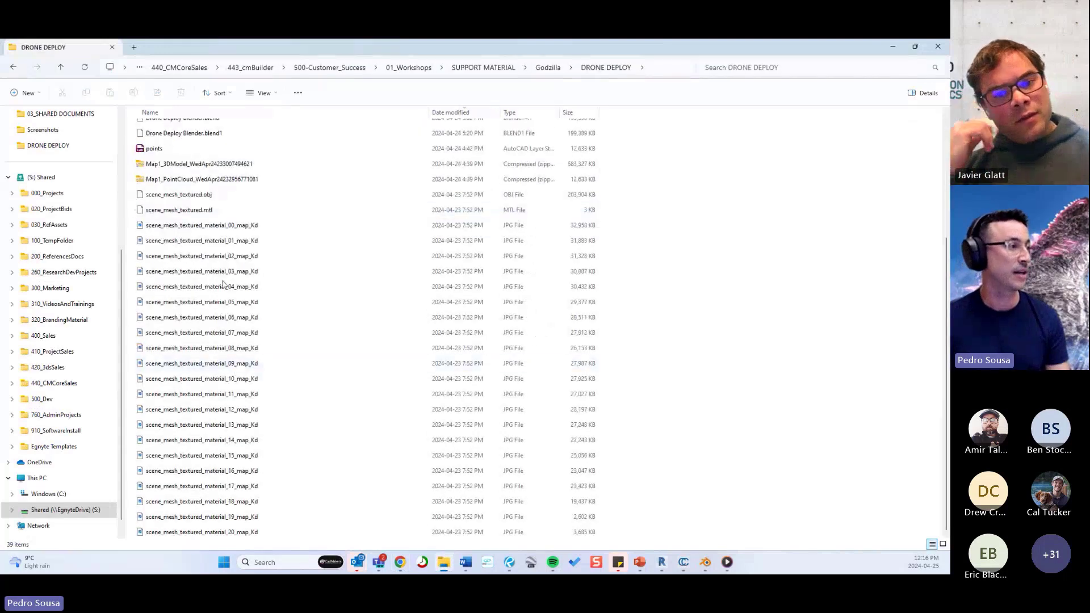
pyautogui.click(198, 164)
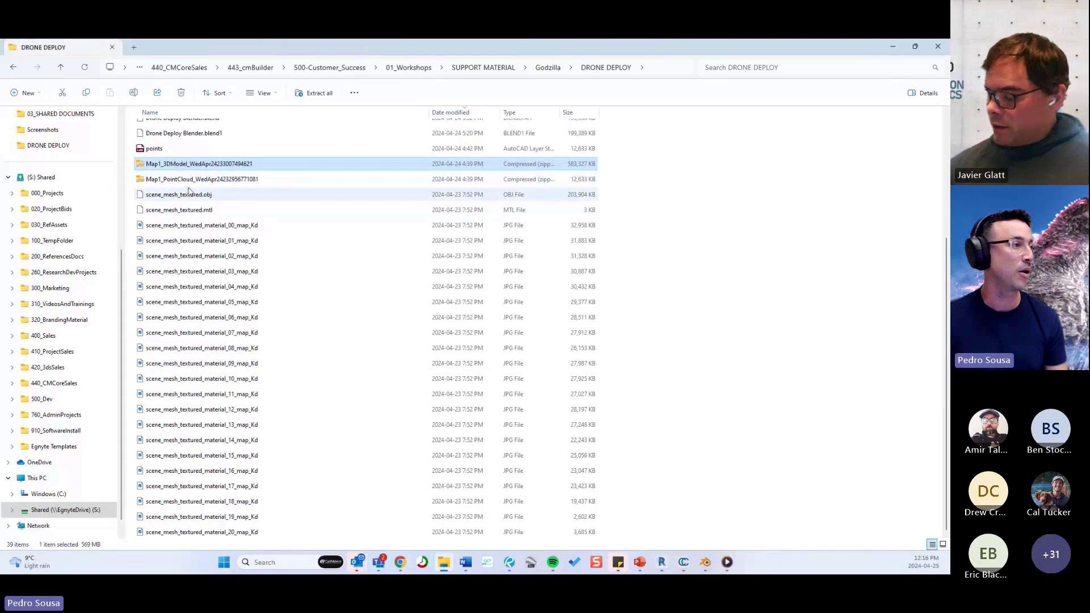
pyautogui.click(184, 183)
pyautogui.doubleClick(190, 164)
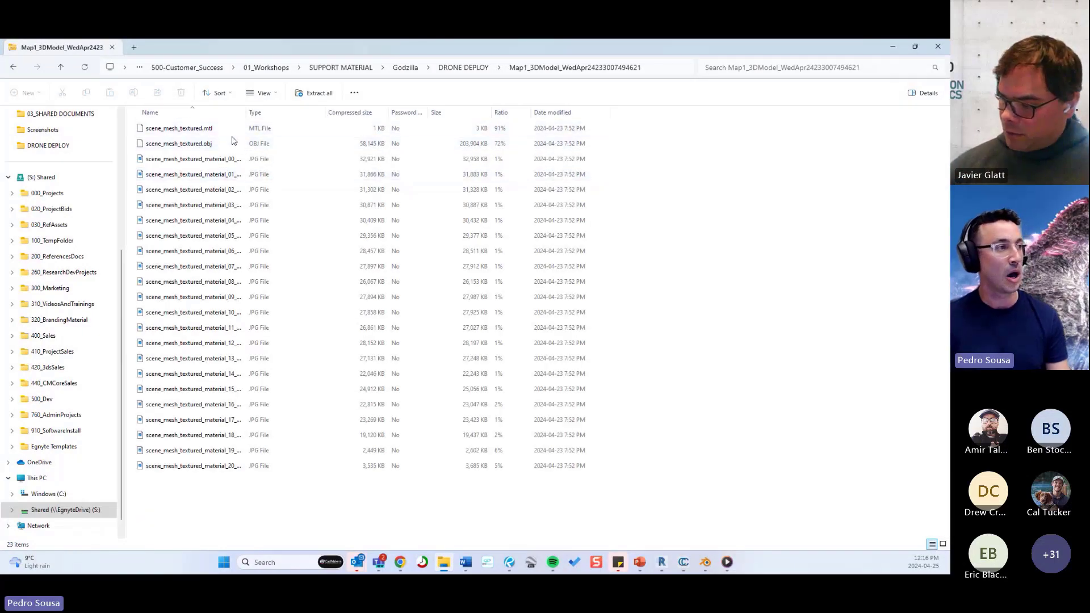
pyautogui.click(934, 48)
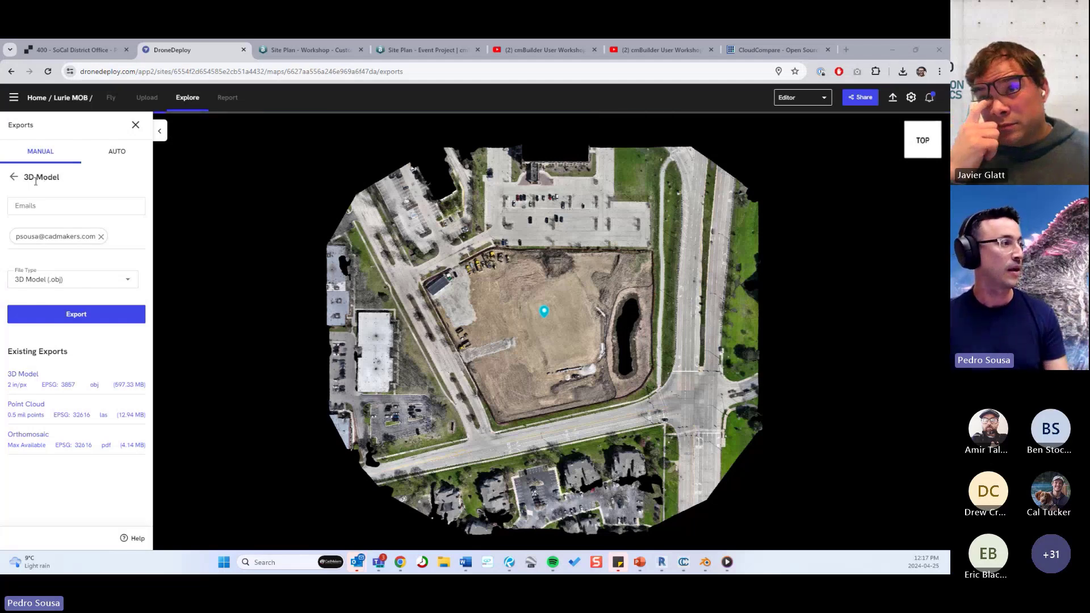
# Step: Leave the 3D model export options and open the details of the point annotation in the middle of the site
pyautogui.click(14, 178)
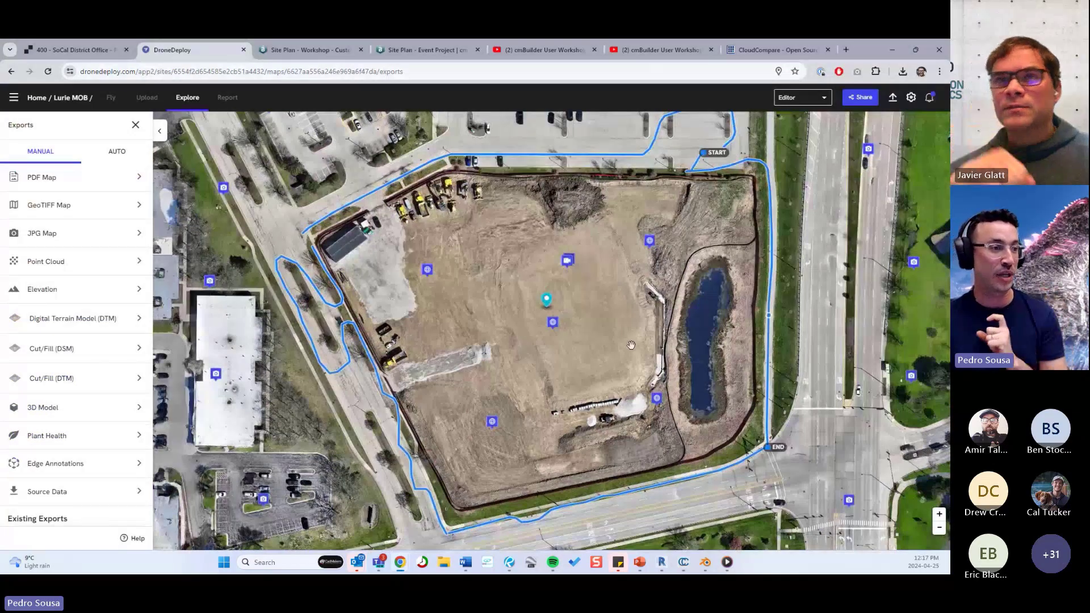
pyautogui.click(548, 304)
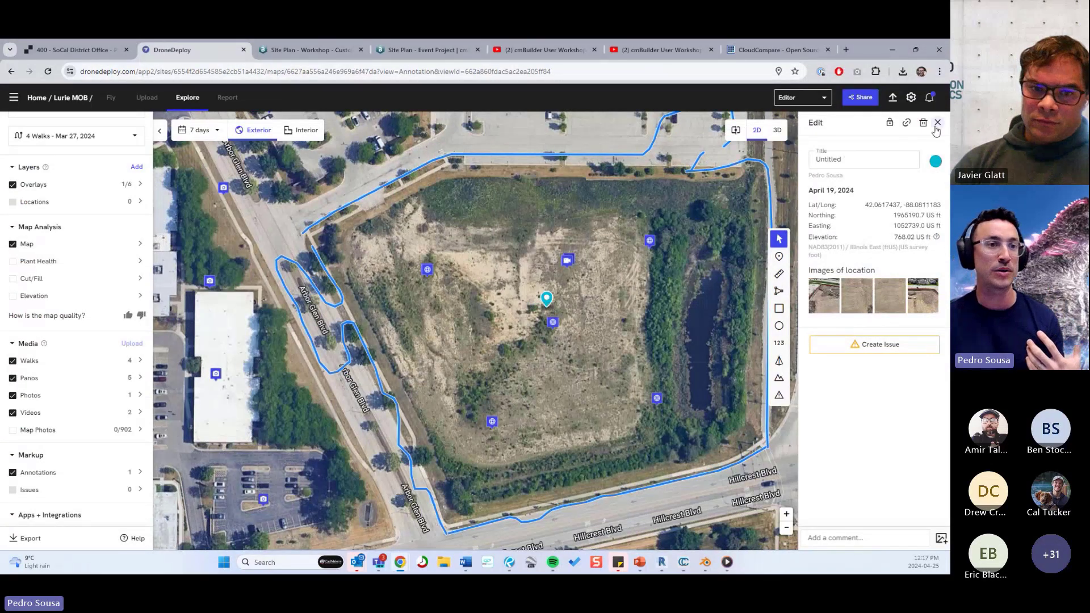
pyautogui.click(937, 123)
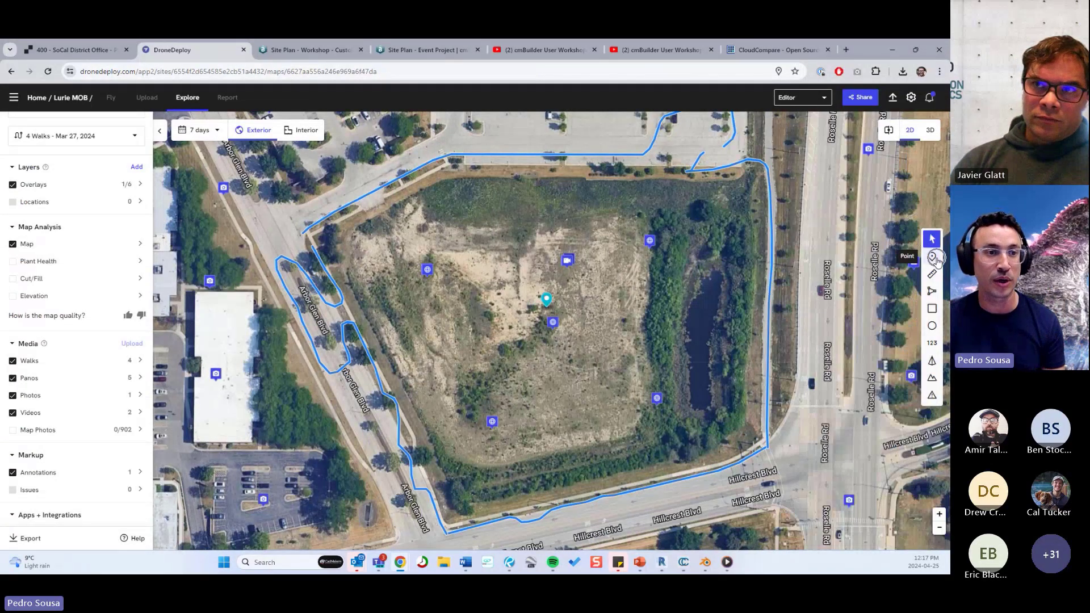
pyautogui.click(547, 301)
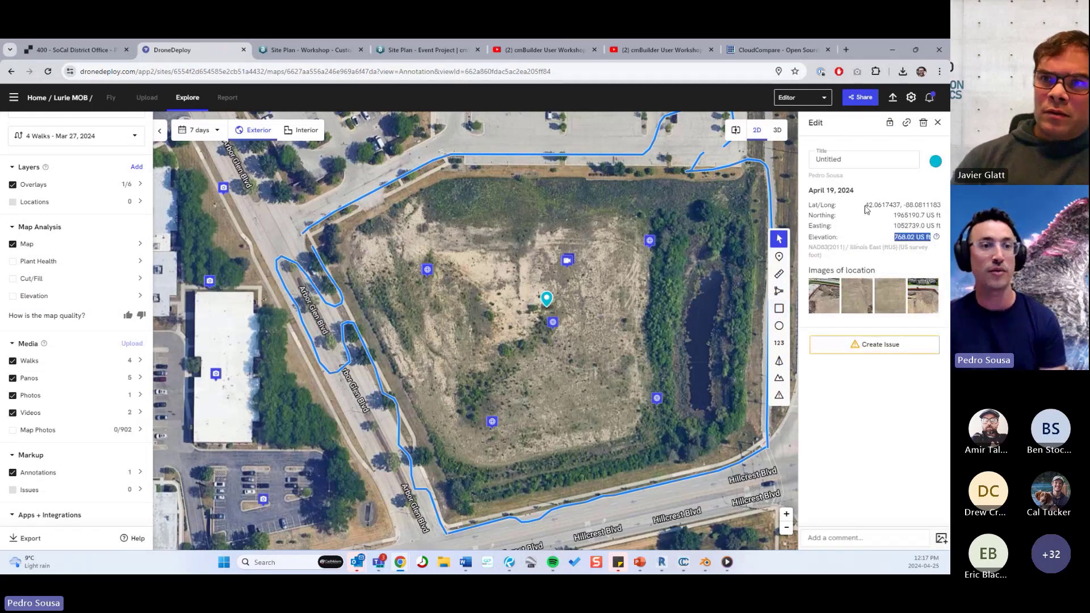
# Step: Highlight the point annotation's latitude/longitude coordinates and its elevation value
pyautogui.moveTo(866, 208); pyautogui.dragTo(940, 207)
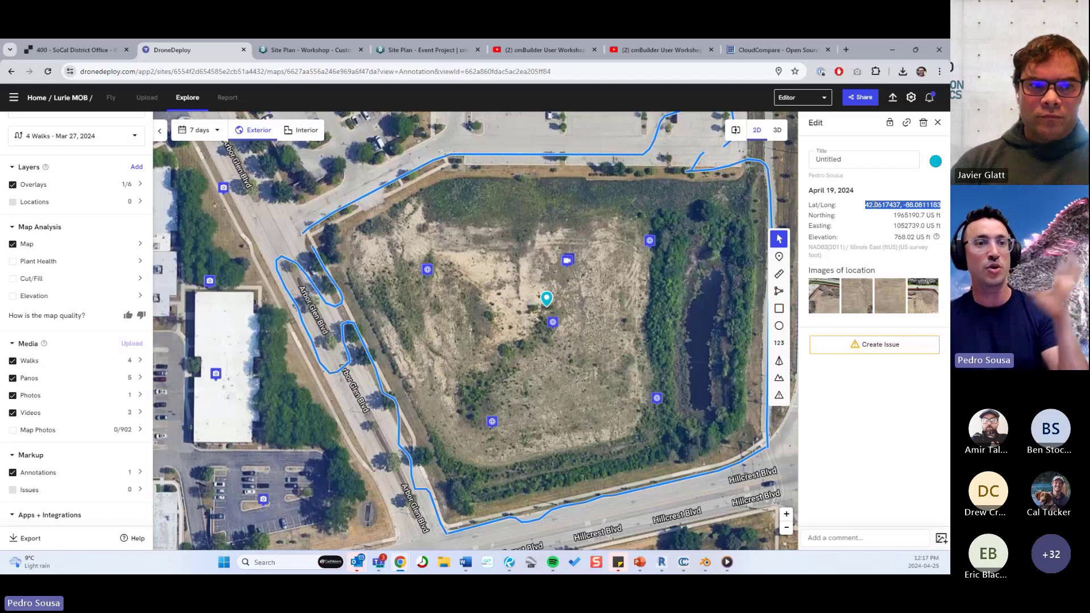
pyautogui.click(937, 205)
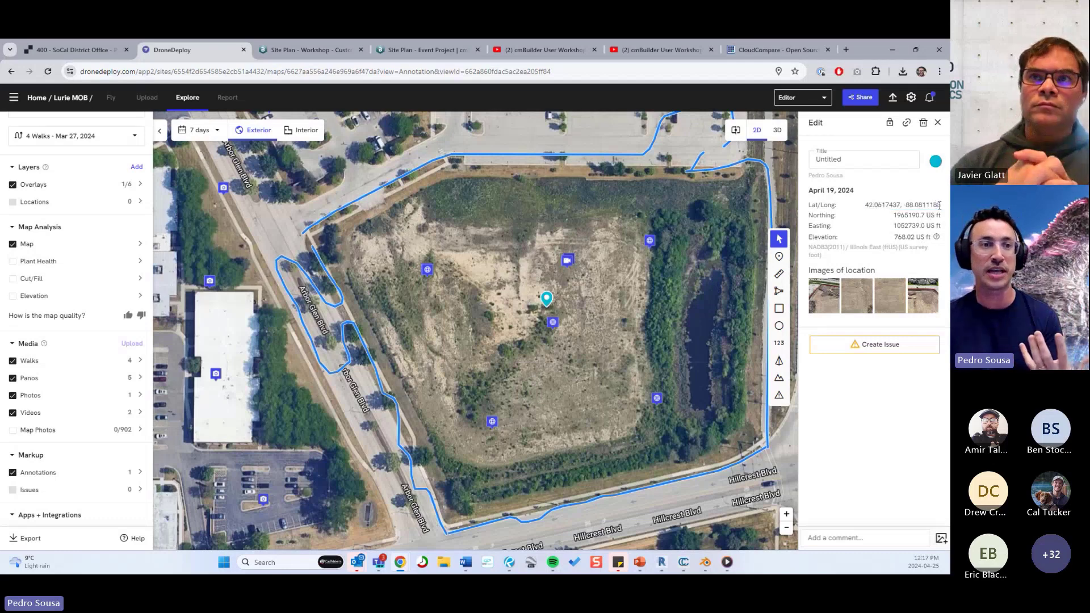
pyautogui.moveTo(940, 205); pyautogui.dragTo(860, 206)
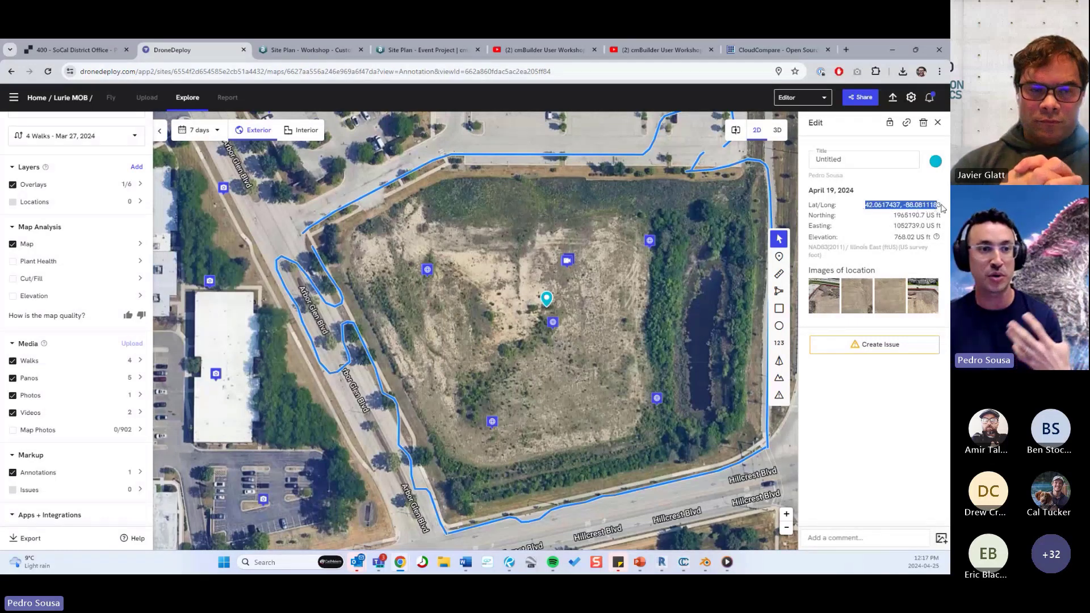
pyautogui.moveTo(941, 206); pyautogui.dragTo(861, 208)
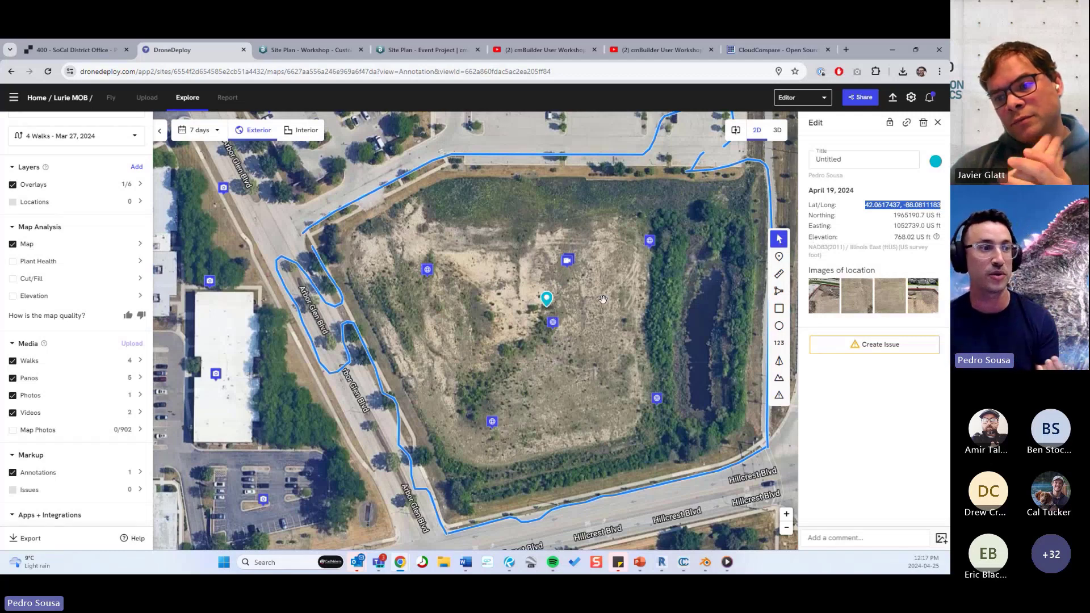
pyautogui.moveTo(641, 294); pyautogui.dragTo(624, 303)
pyautogui.tripleClick(907, 236)
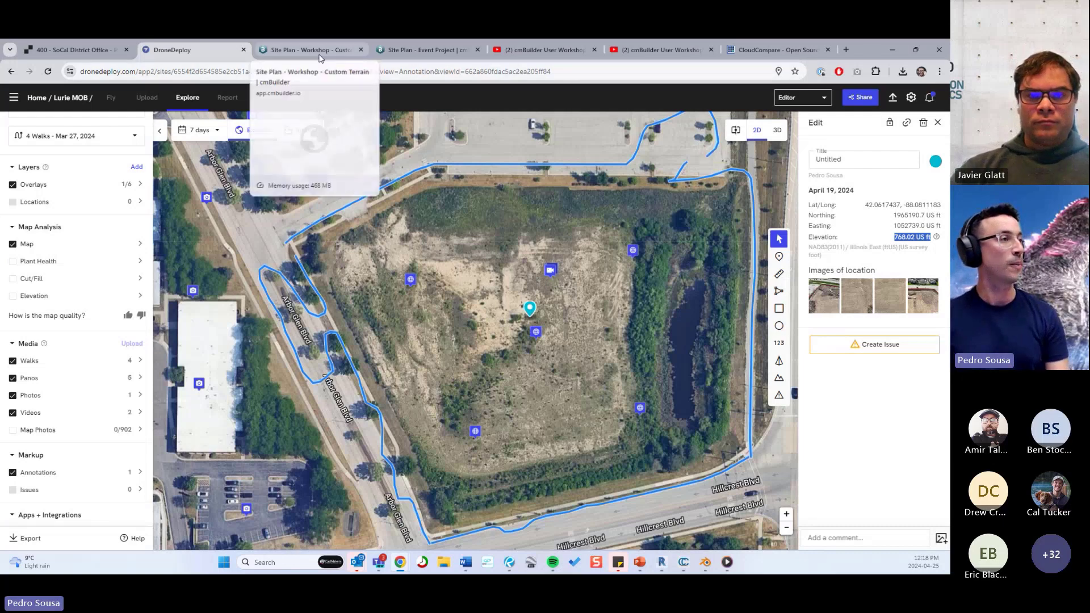
# Step: Switch to PowerPoint, highlight the note about matching the origin points, and advance to the Mesh - BIM Software Process slide
pyautogui.hotkey('alt', 'Tab')
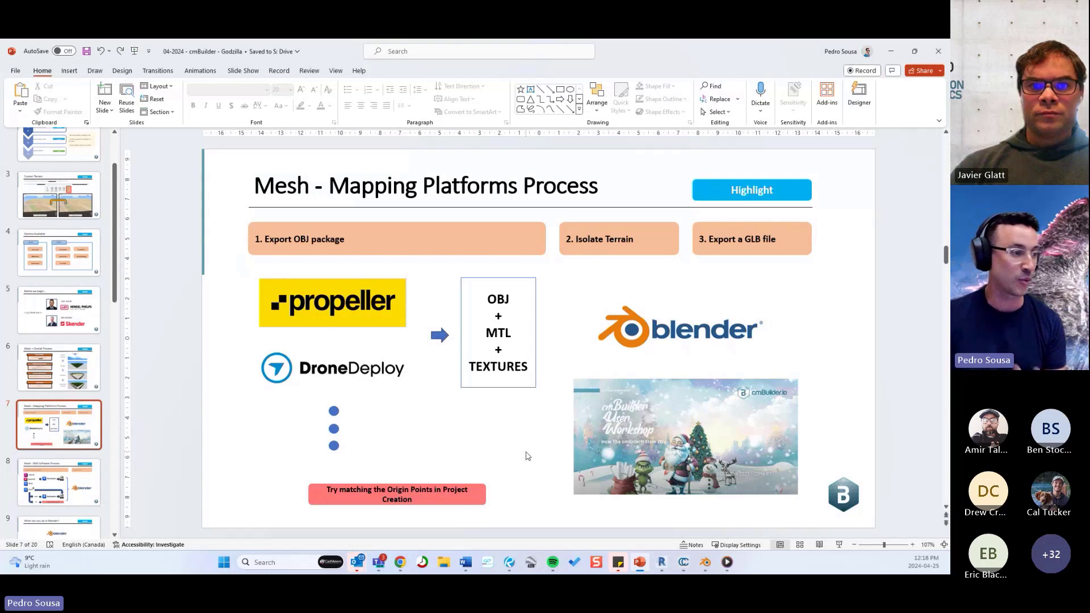
pyautogui.tripleClick(332, 490)
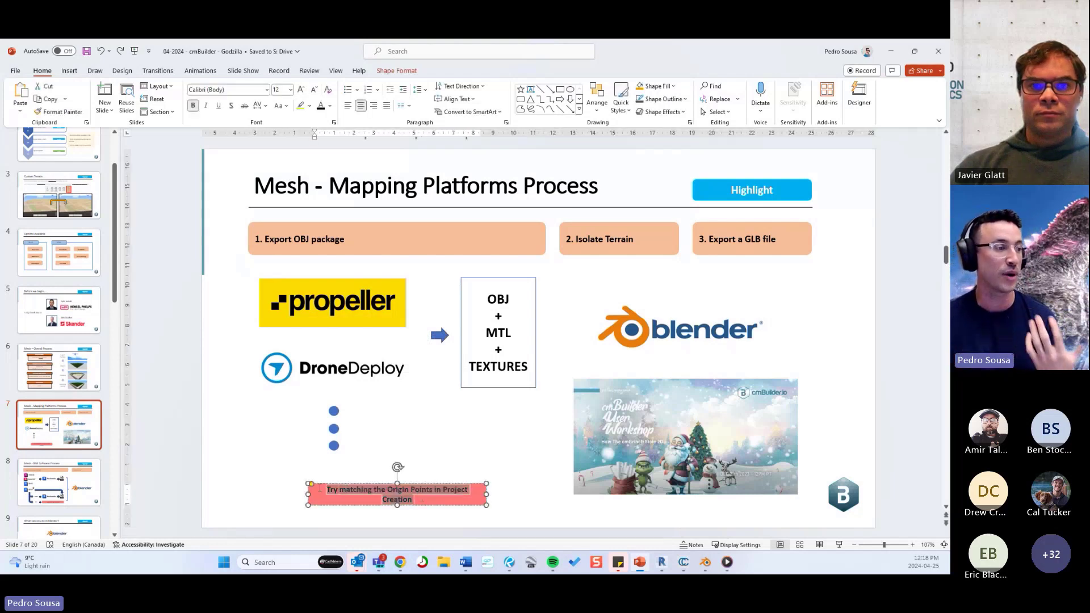
pyautogui.click(527, 410)
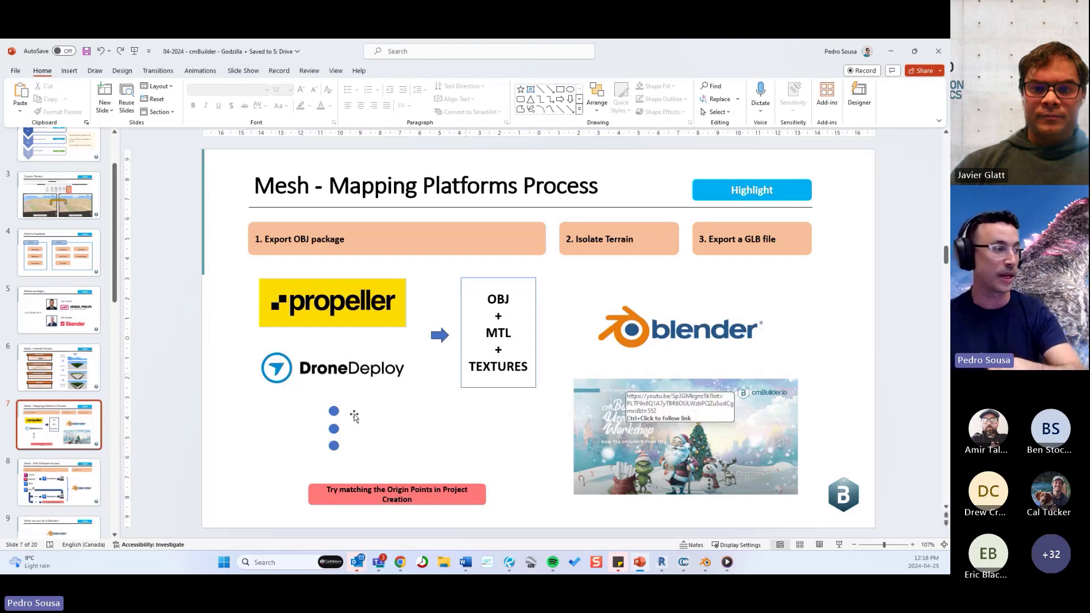
pyautogui.press('pagedown')
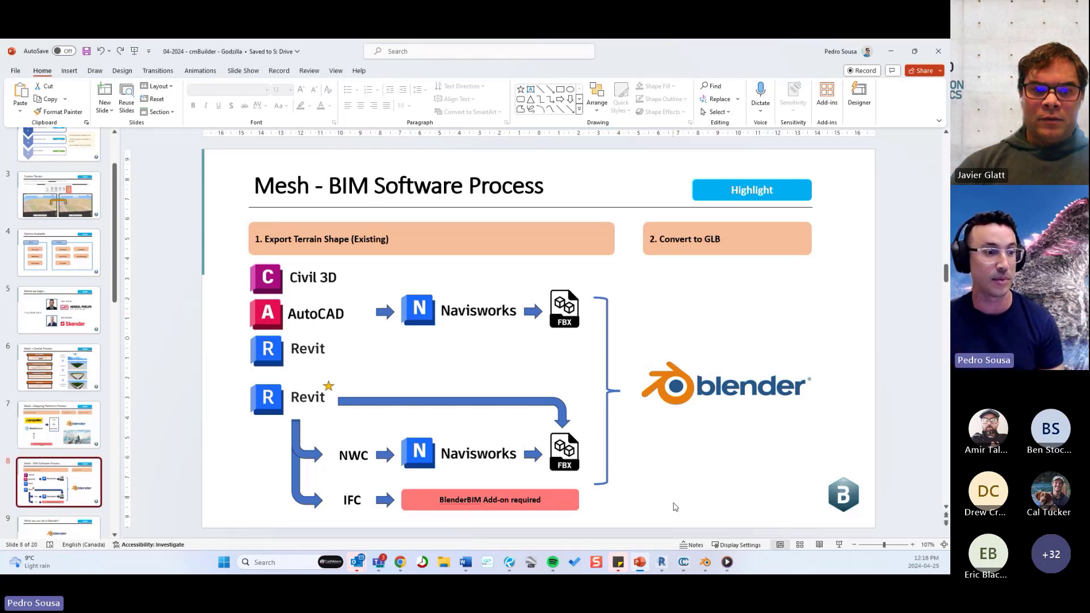
# Step: Switch to Revit, select and deselect the topography around the building in the 3D view, and return to the PowerPoint slide
pyautogui.click(661, 562)
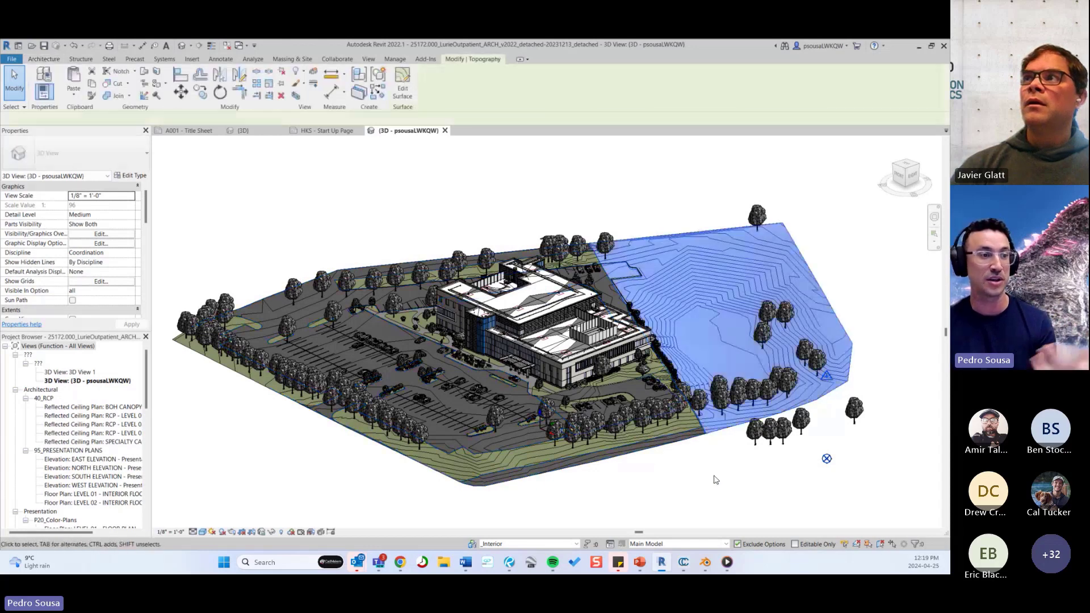
pyautogui.click(671, 440)
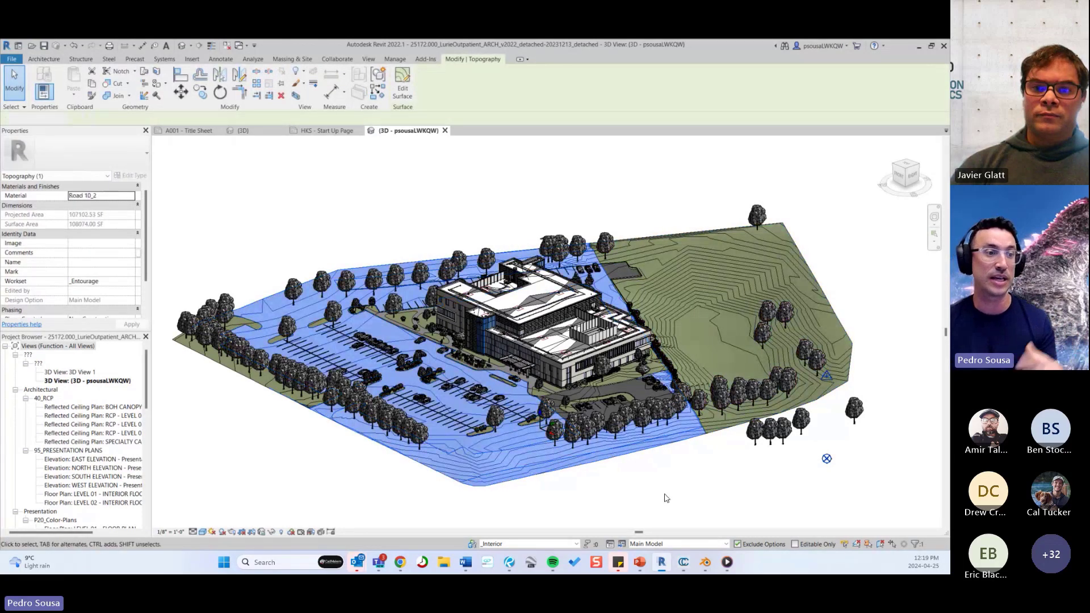
pyautogui.click(666, 473)
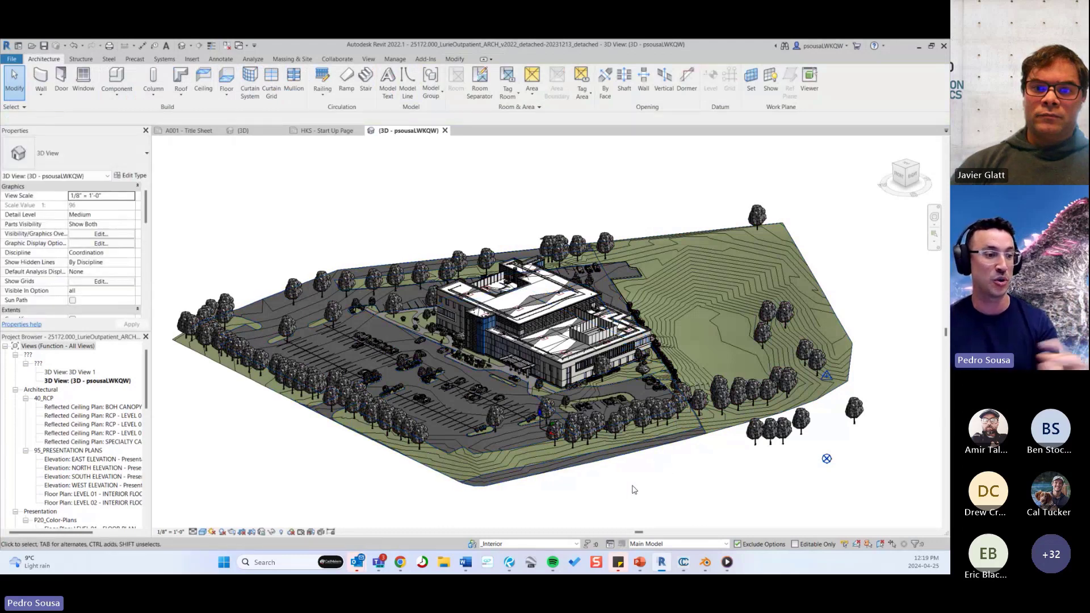
pyautogui.click(639, 562)
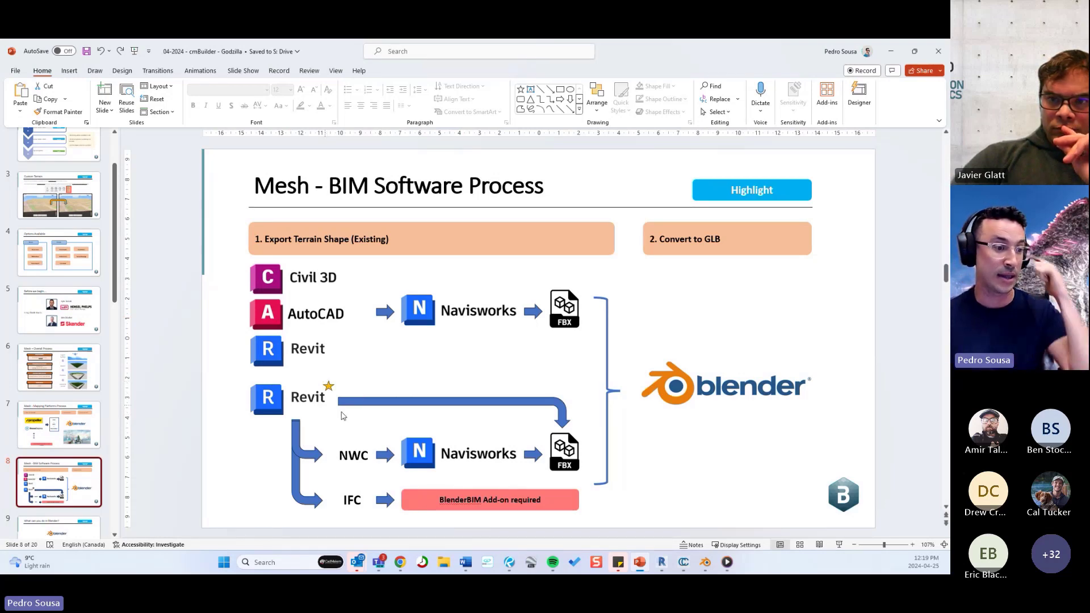
# Step: Switch back to Revit, view the Visibility/Graphic Overrides of the 3D view, and close them
pyautogui.click(666, 561)
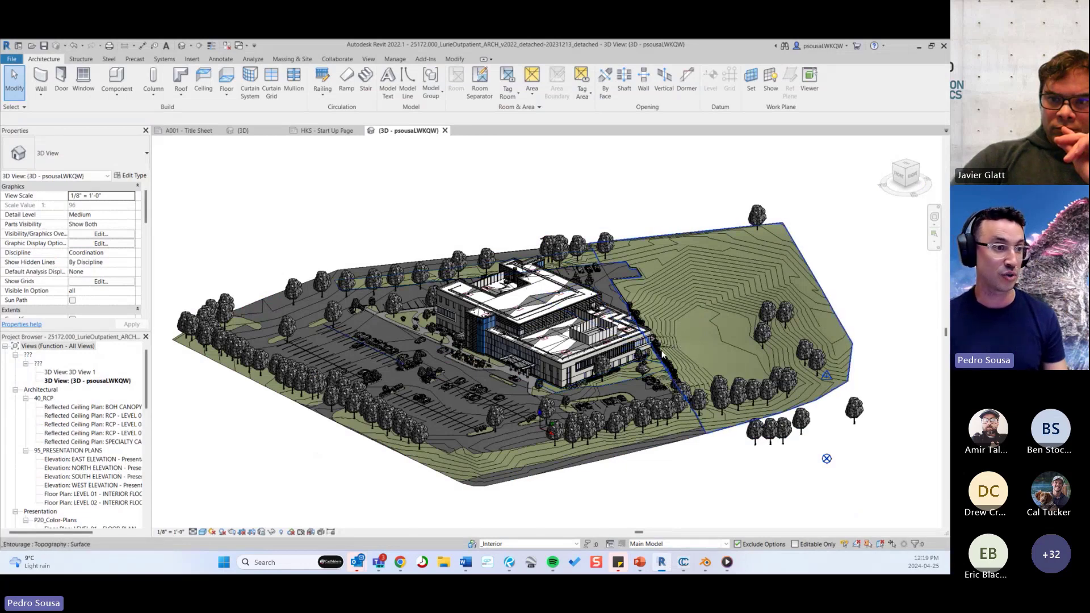
pyautogui.press('v')
pyautogui.press('g')
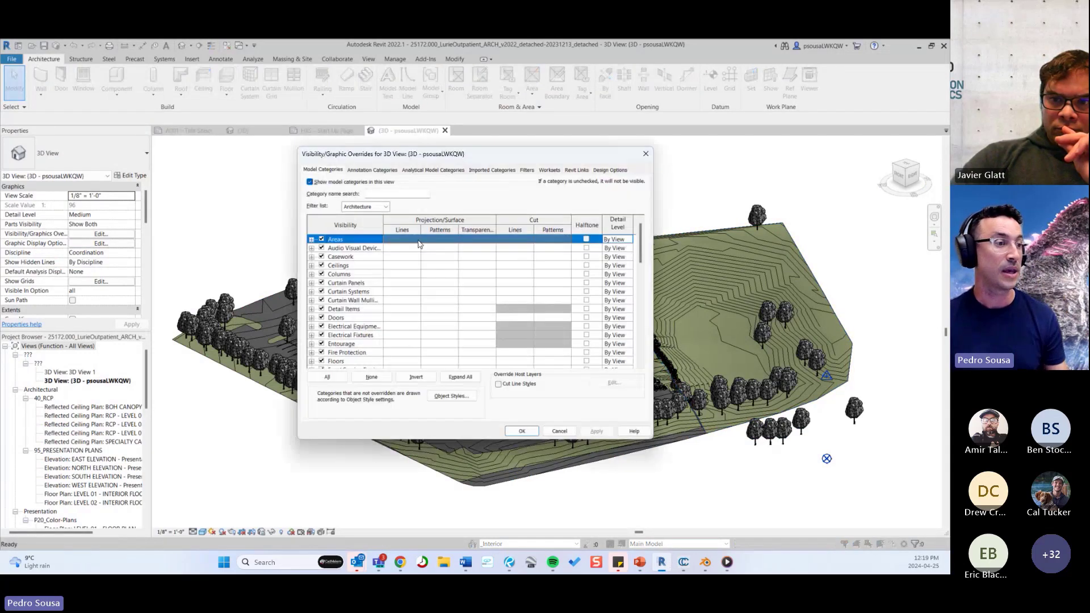
pyautogui.press('Escape')
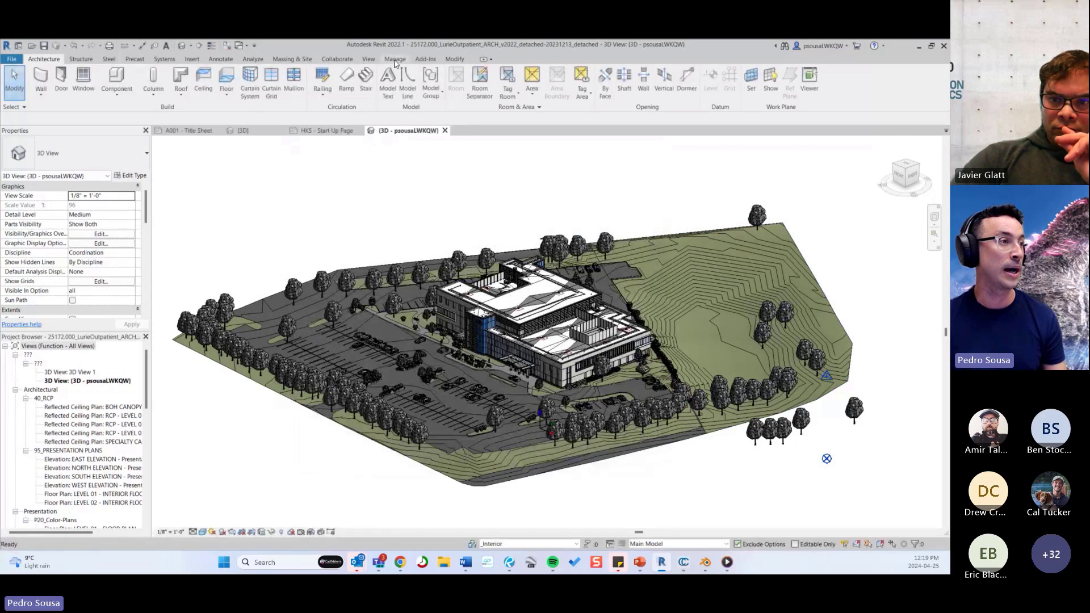
# Step: Hide every model category except Topography in the 3D view's Visibility/Graphic Overrides
pyautogui.click(370, 59)
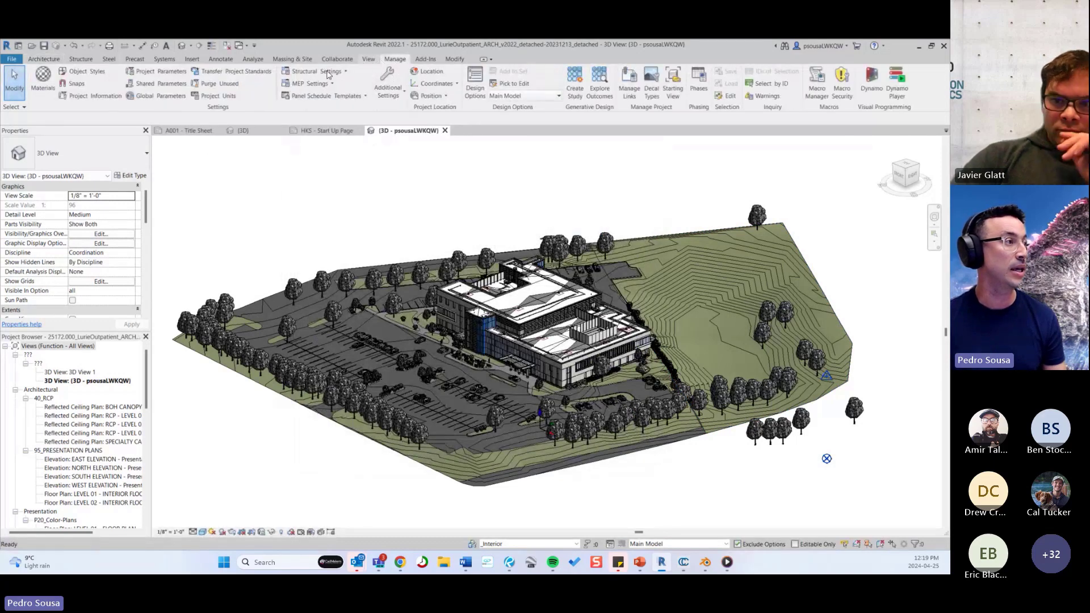
pyautogui.click(80, 85)
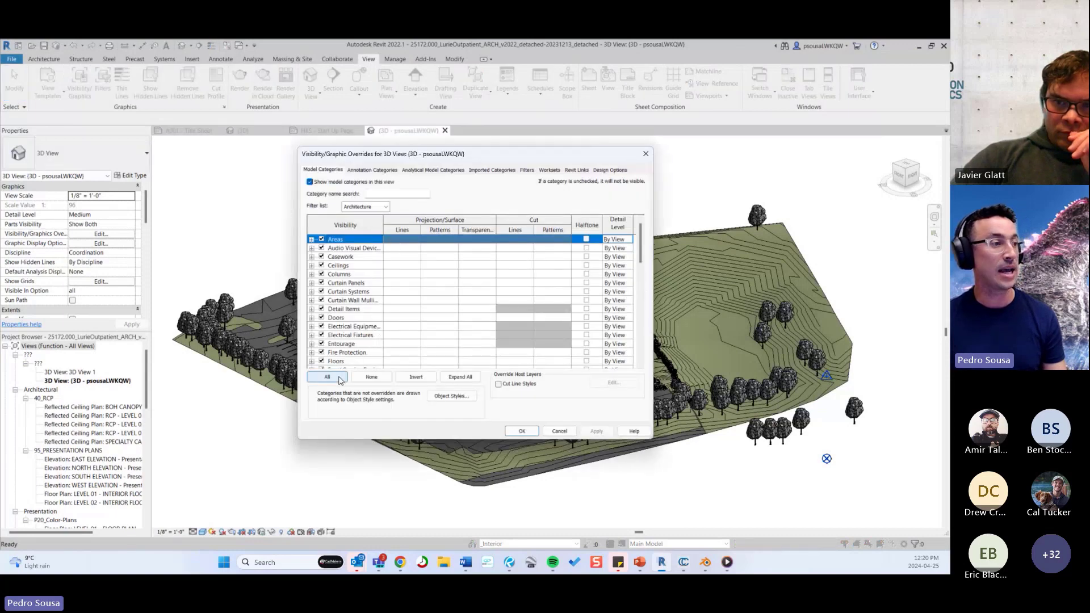
pyautogui.click(340, 378)
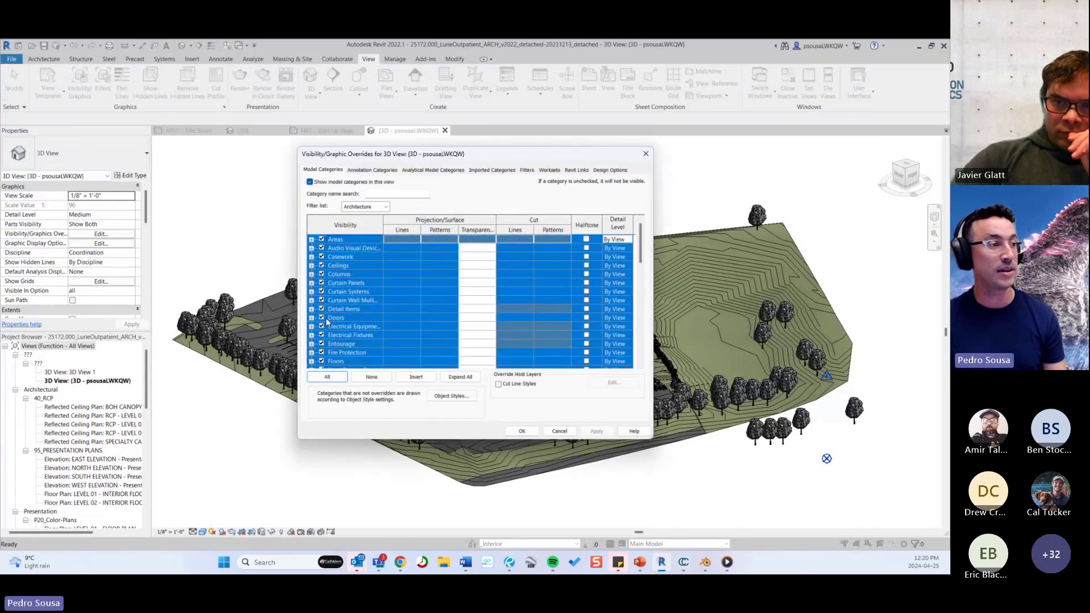
pyautogui.click(372, 377)
pyautogui.moveTo(644, 247); pyautogui.dragTo(642, 340)
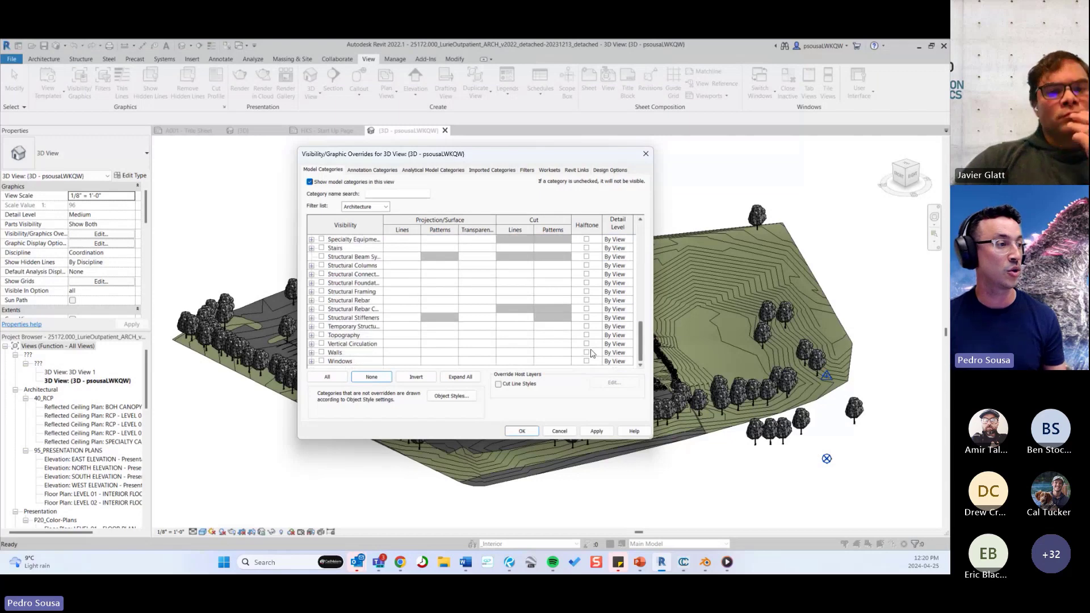
pyautogui.click(322, 336)
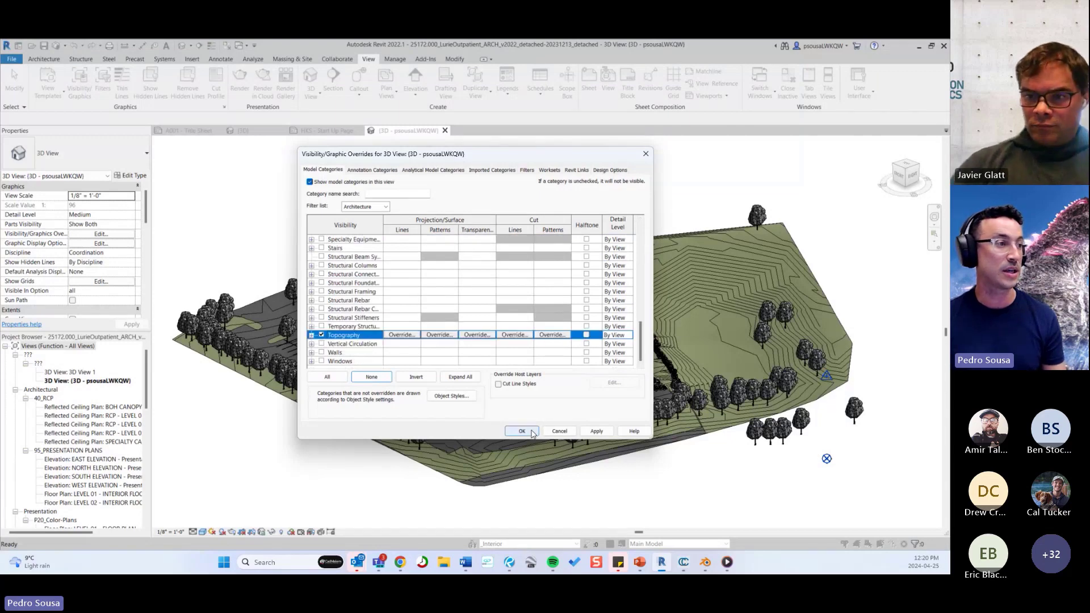
pyautogui.click(532, 432)
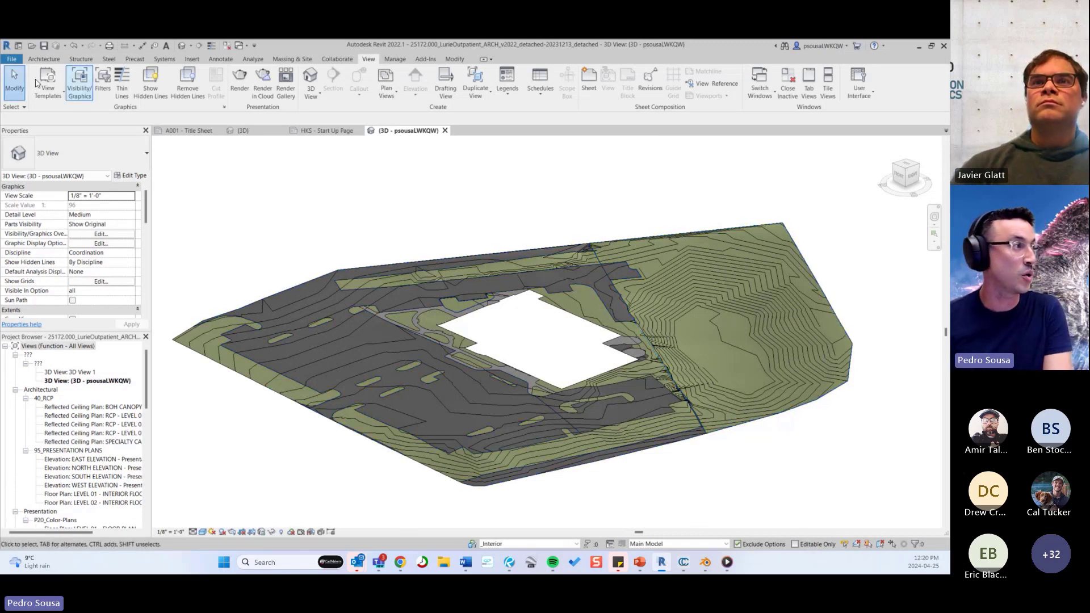
# Step: View the available export formats, including FBX and IFC, and close the list without exporting
pyautogui.click(15, 62)
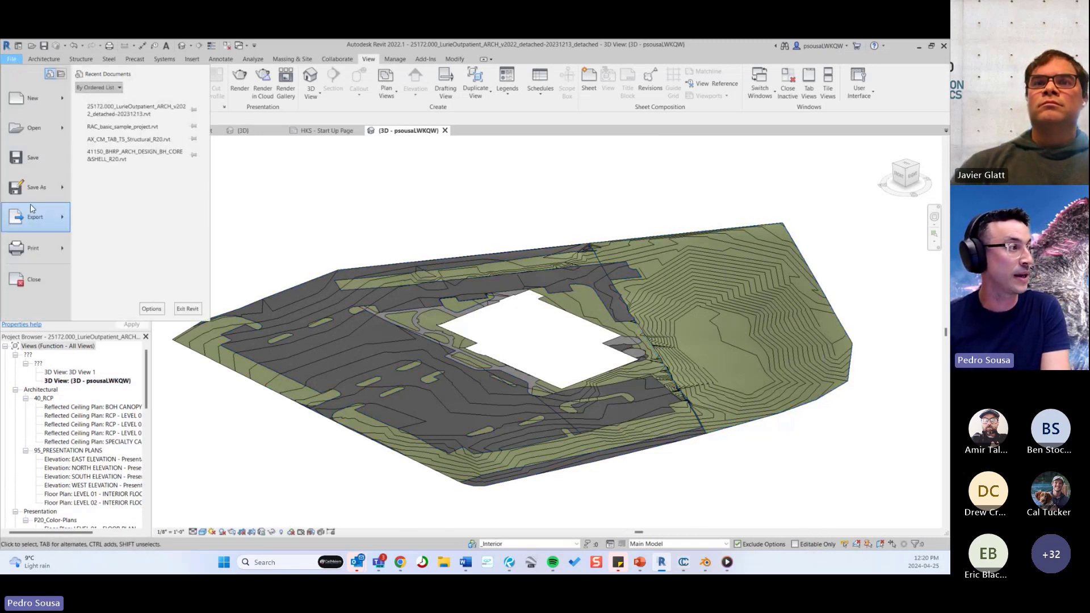
pyautogui.moveTo(34, 220)
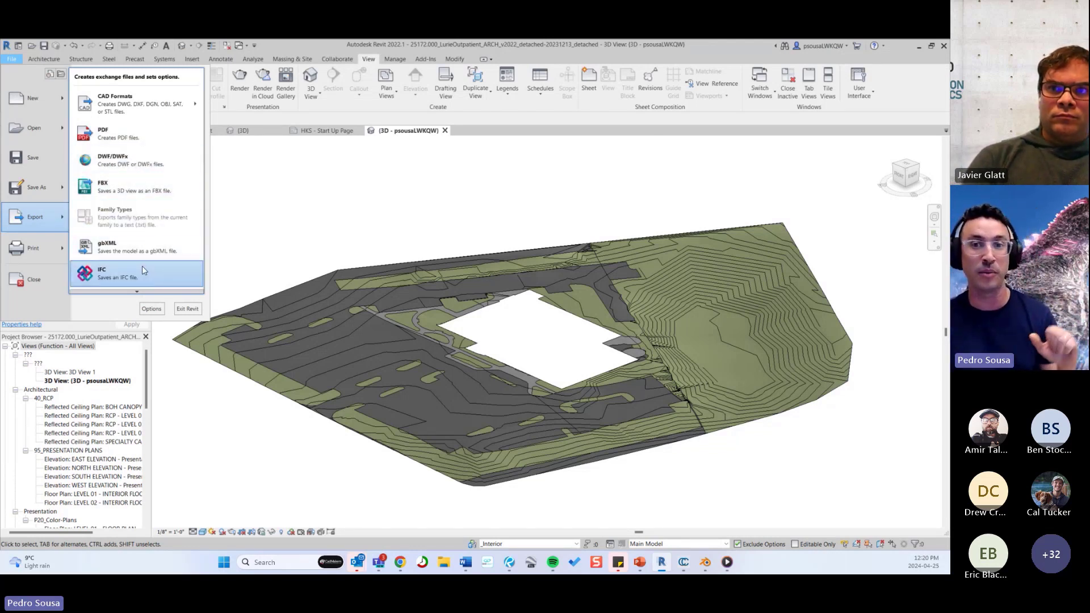
pyautogui.click(563, 210)
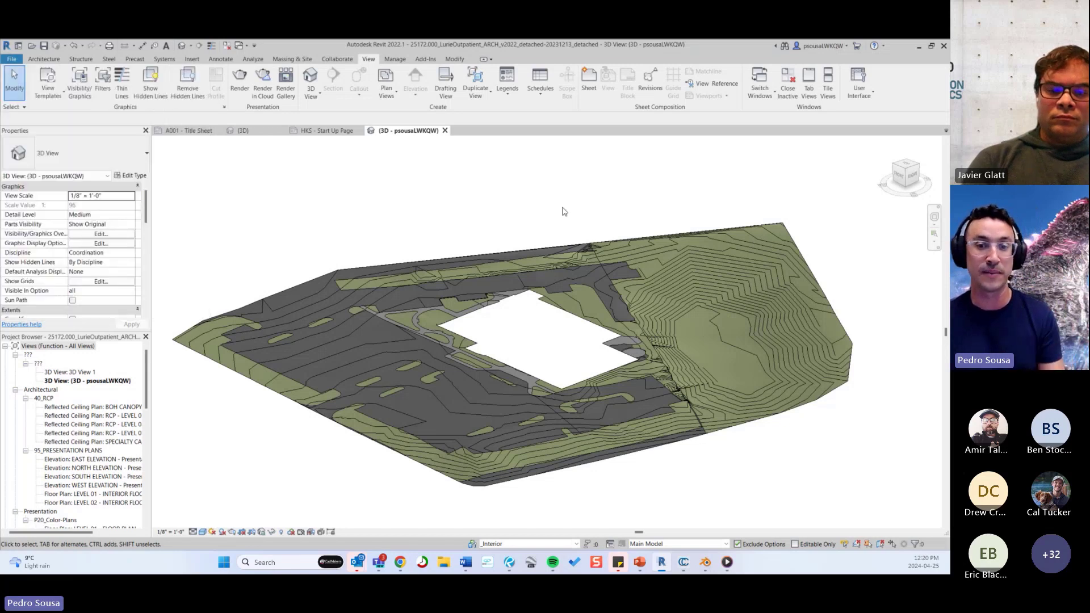
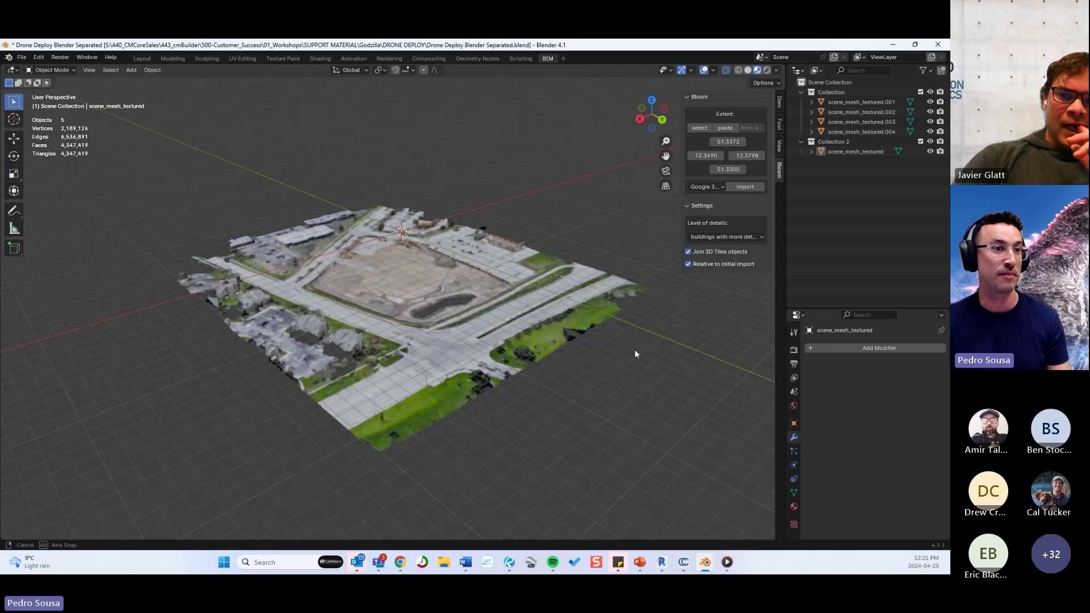
# Step: Hide the first collection and inspect the single textured terrain mesh in Collection 2 from several angles
pyautogui.click(931, 92)
pyautogui.moveTo(690, 347); pyautogui.dragTo(558, 291, button='middle')
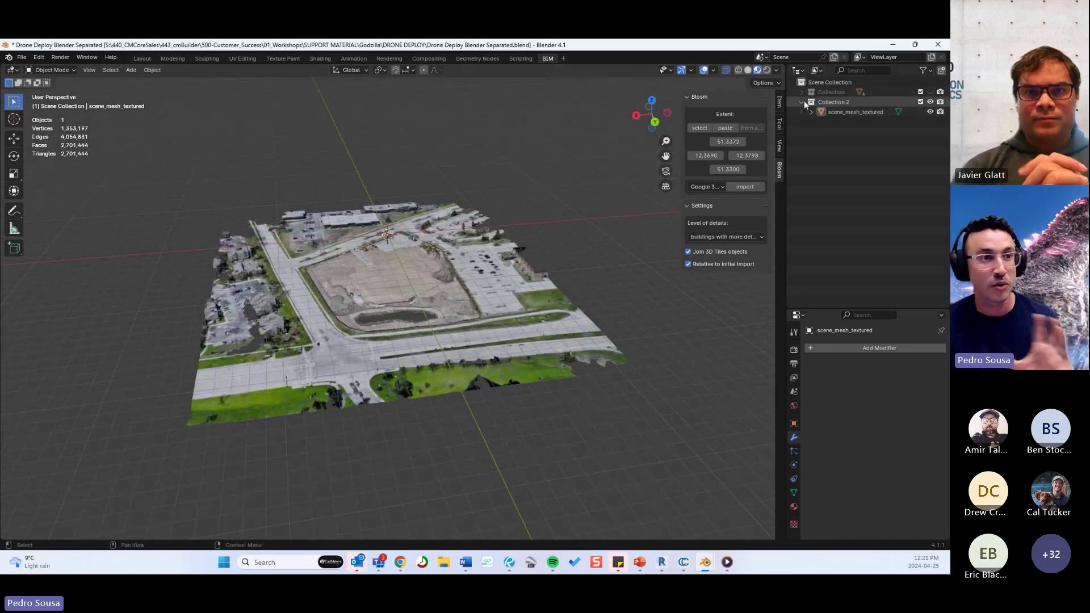
pyautogui.moveTo(639, 332); pyautogui.dragTo(665, 348, button='middle')
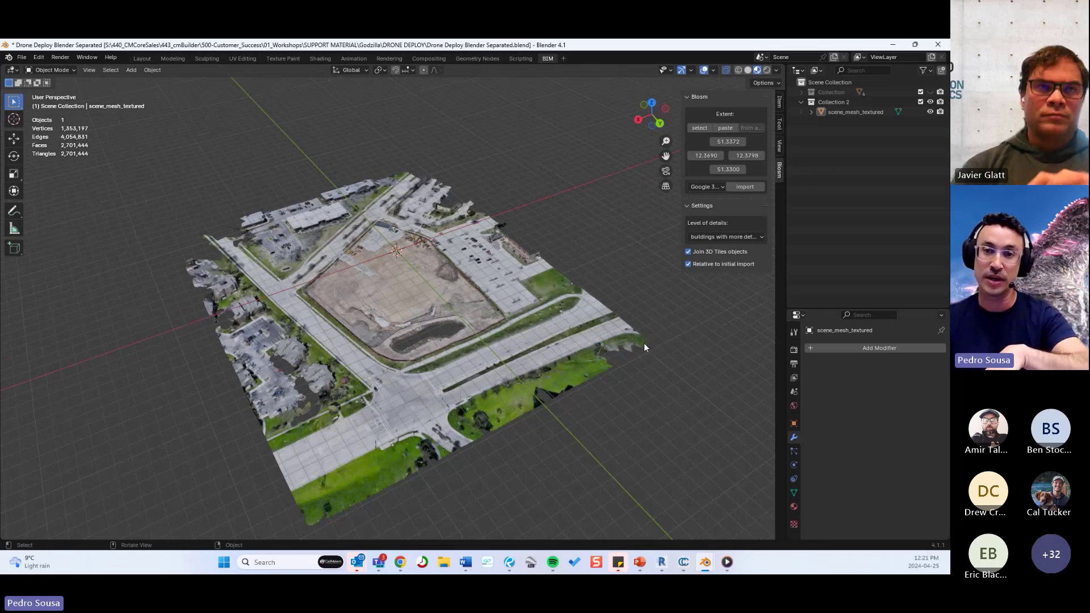
pyautogui.moveTo(638, 342); pyautogui.dragTo(561, 327, button='middle')
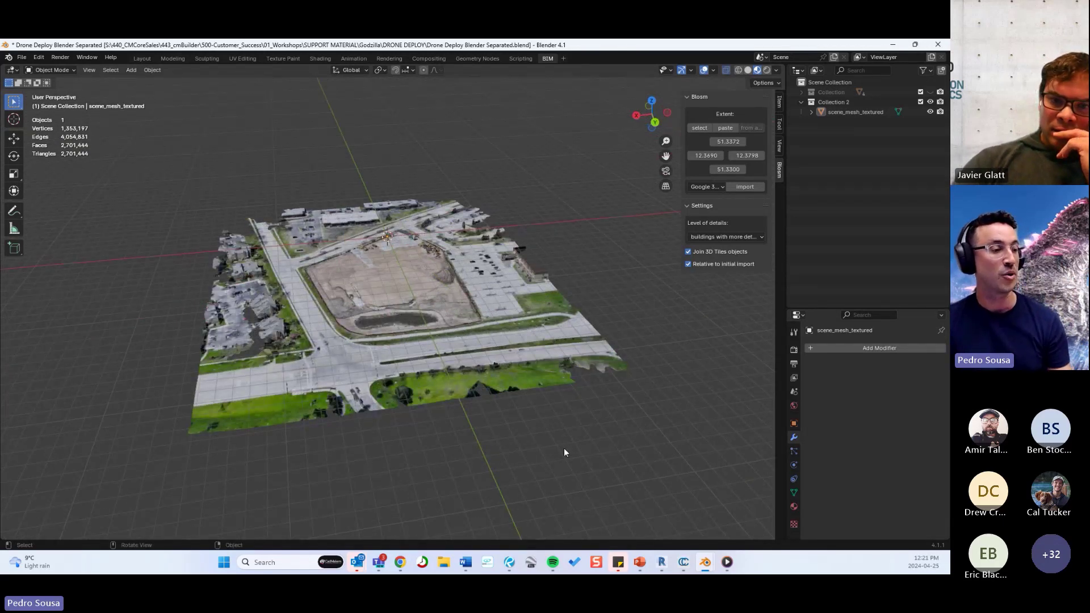
# Step: Switch to PowerPoint, show the "What can you do in Blender?" slide, and point out Isolate Terrain and Adjust Surface Resolution
pyautogui.click(640, 563)
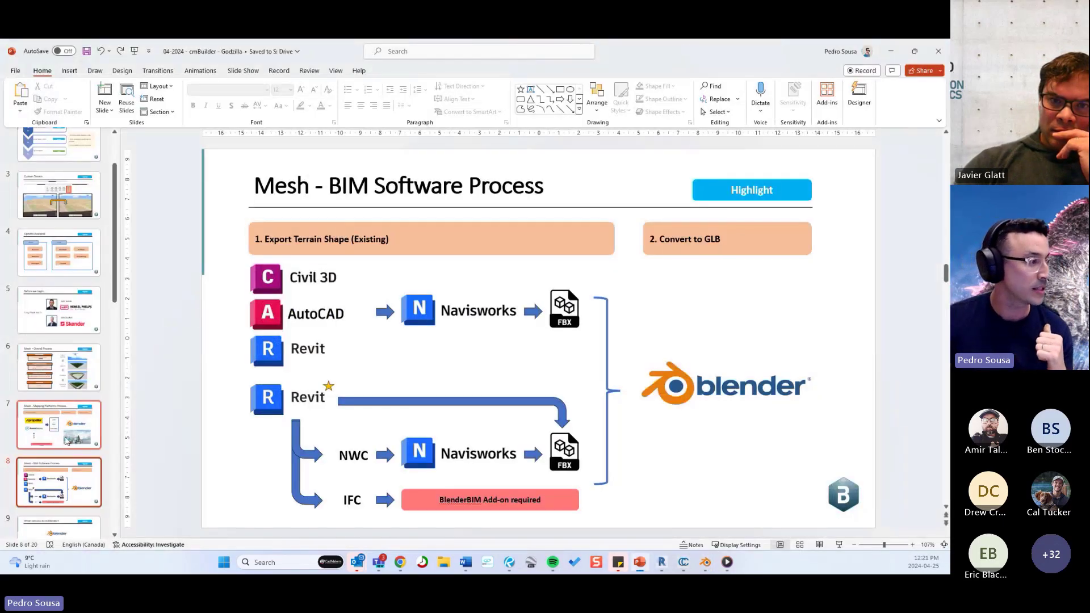
pyautogui.click(76, 508)
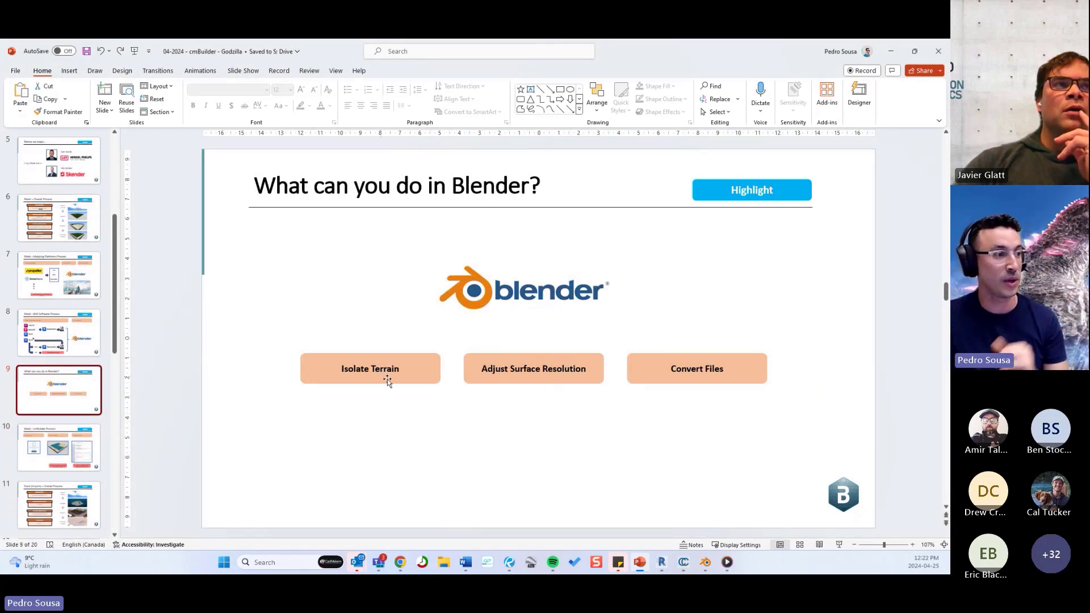
pyautogui.click(409, 381)
pyautogui.click(469, 408)
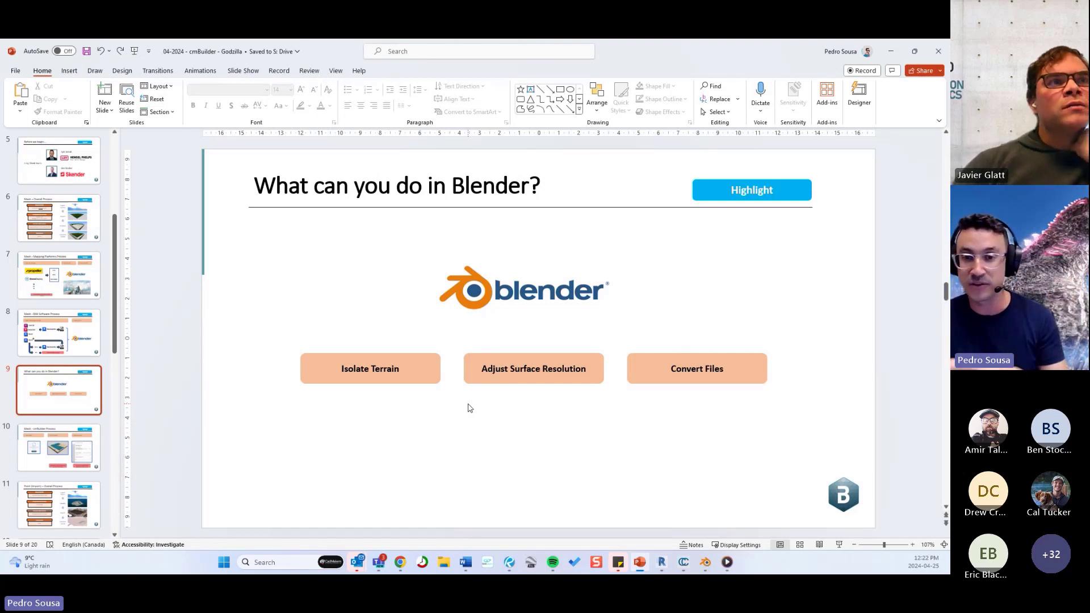
pyautogui.click(430, 380)
pyautogui.click(464, 432)
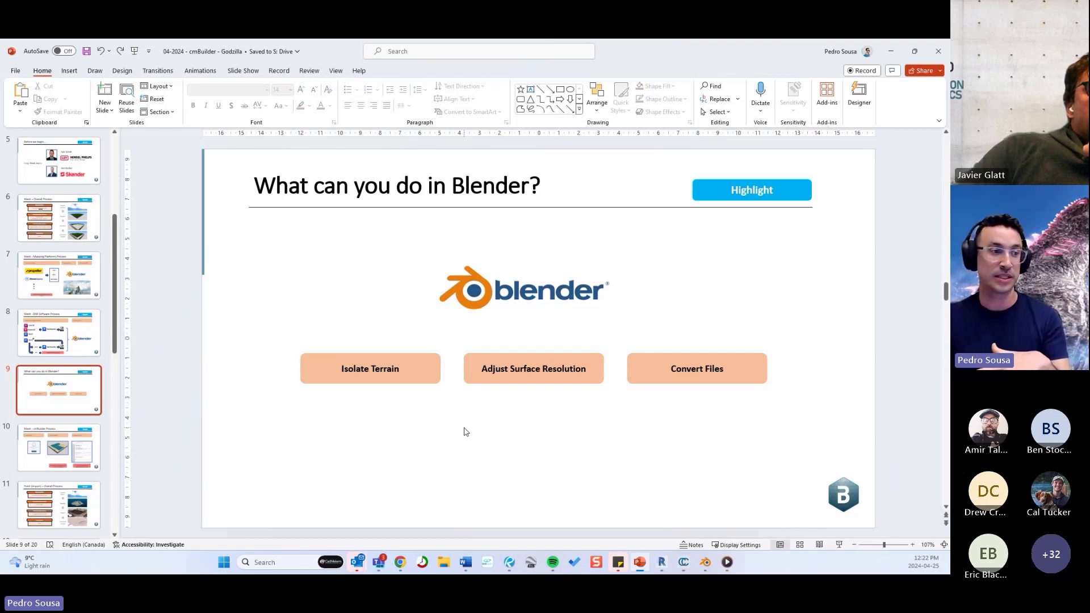
pyautogui.click(536, 375)
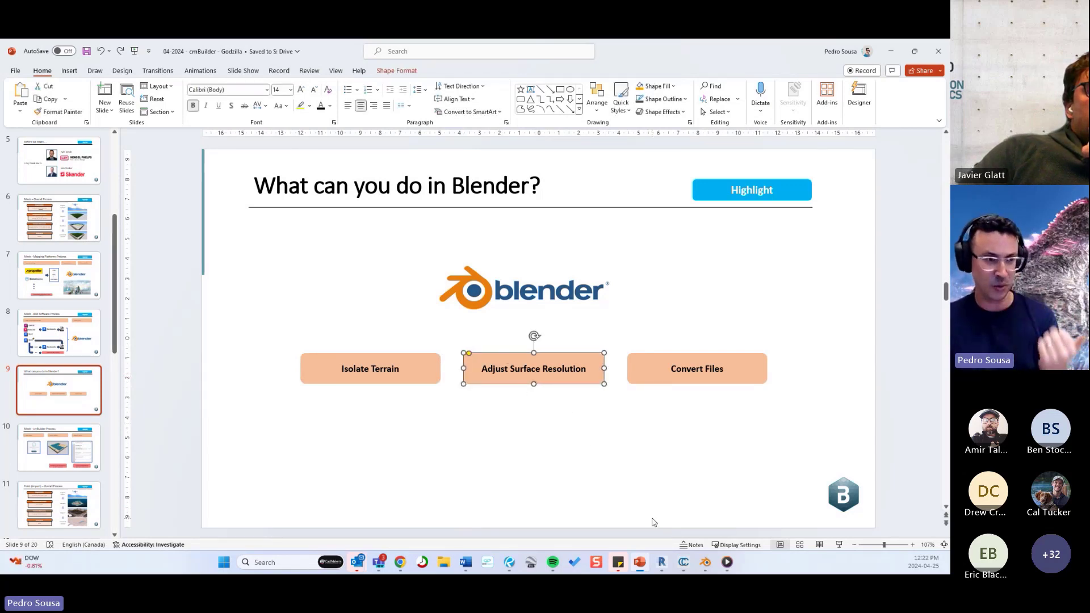
# Step: Switch to the Drone Deploy file in Blender, select the textured terrain mesh, and return to the PowerPoint slide
pyautogui.moveTo(705, 570)
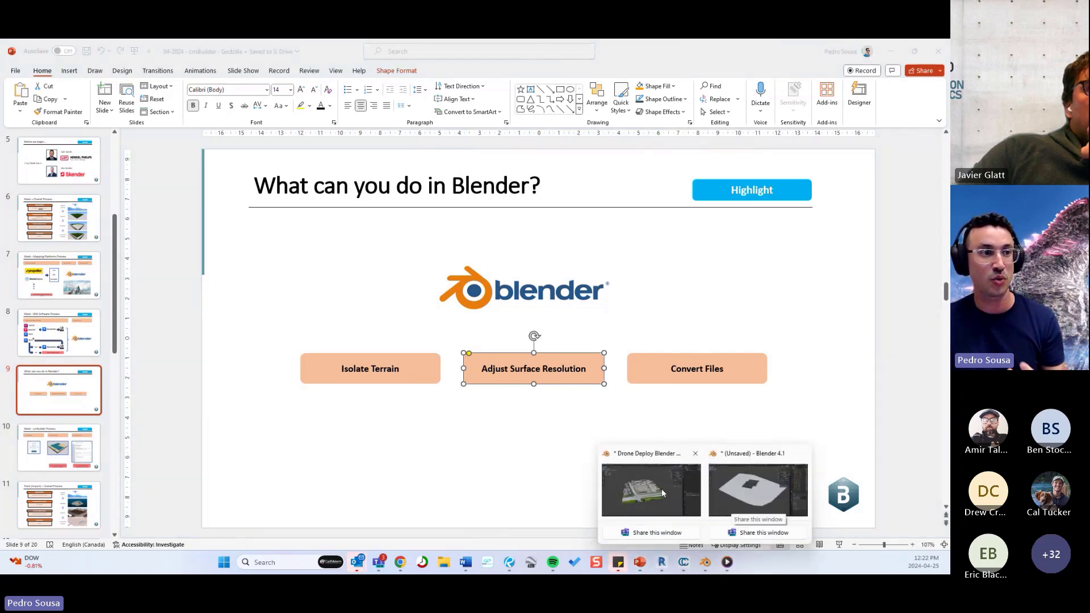
pyautogui.click(662, 488)
pyautogui.click(564, 337)
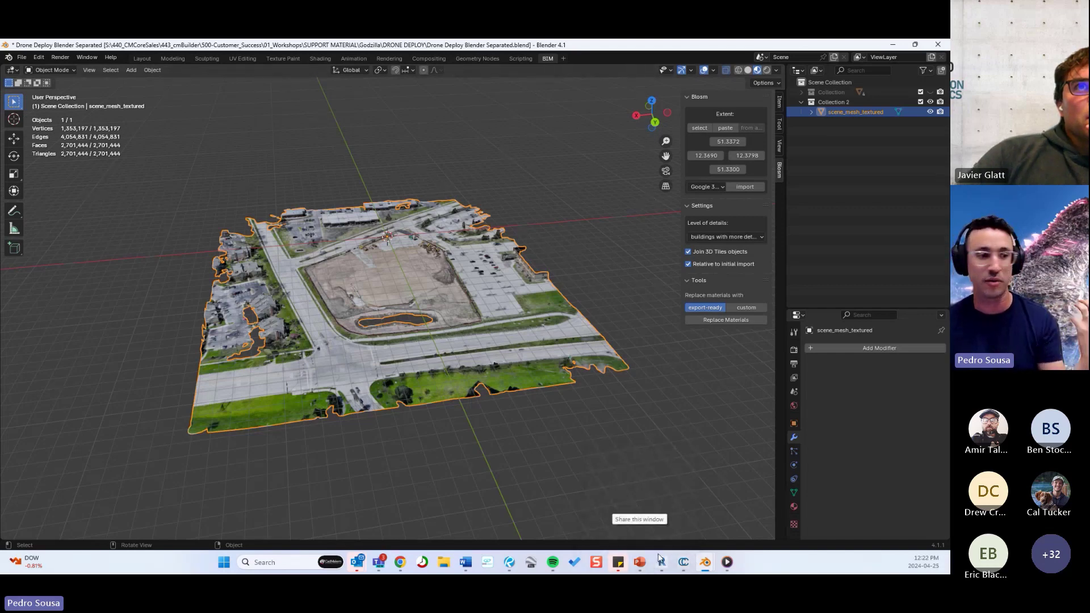
pyautogui.click(640, 562)
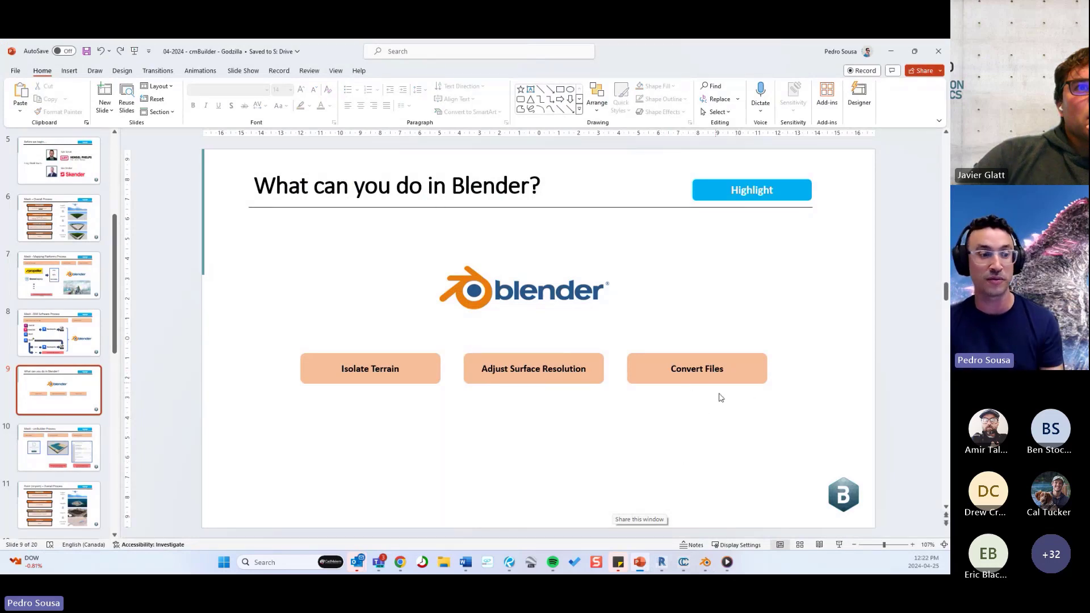
# Step: Return to the Drone Deploy file in Blender, deselect the mesh, view the Wavefront import for scene_mesh_textured.obj, and cancel it
pyautogui.moveTo(705, 562)
pyautogui.click(646, 488)
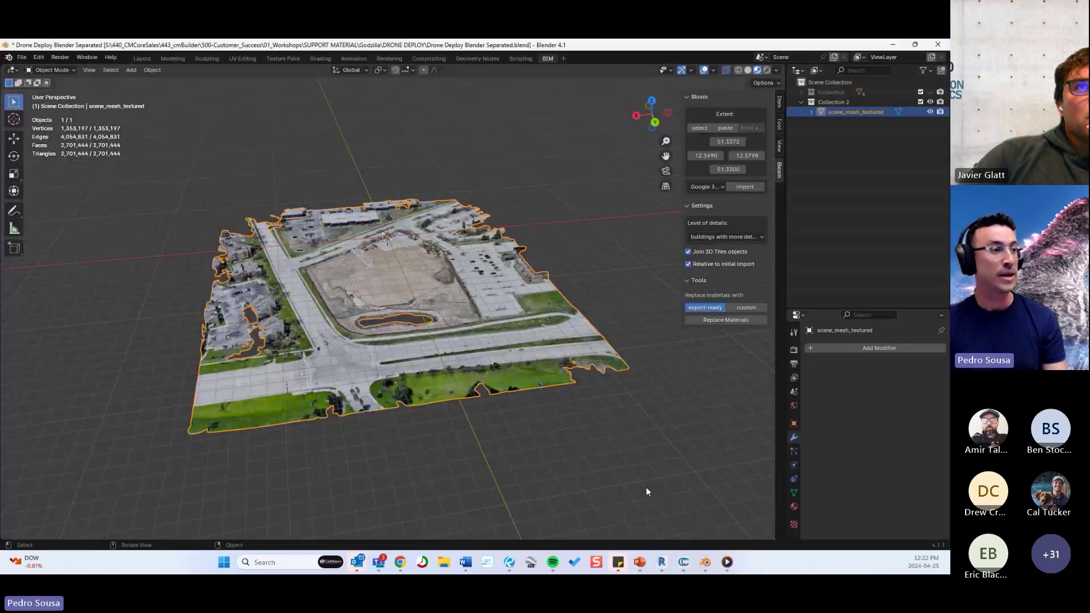
pyautogui.moveTo(551, 429); pyautogui.dragTo(409, 341, button='middle')
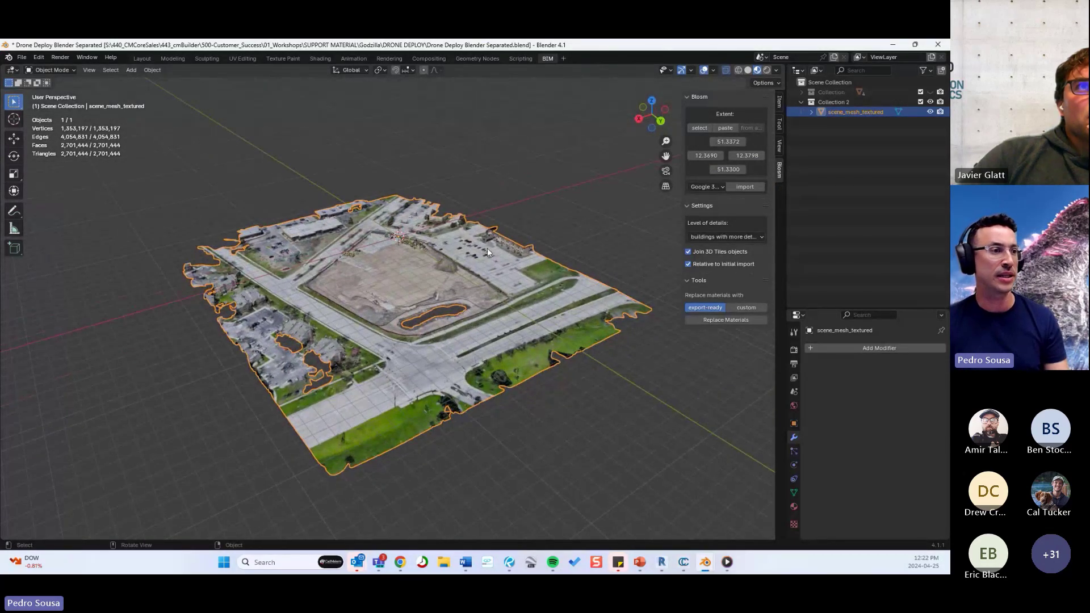
pyautogui.click(608, 384)
pyautogui.click(22, 57)
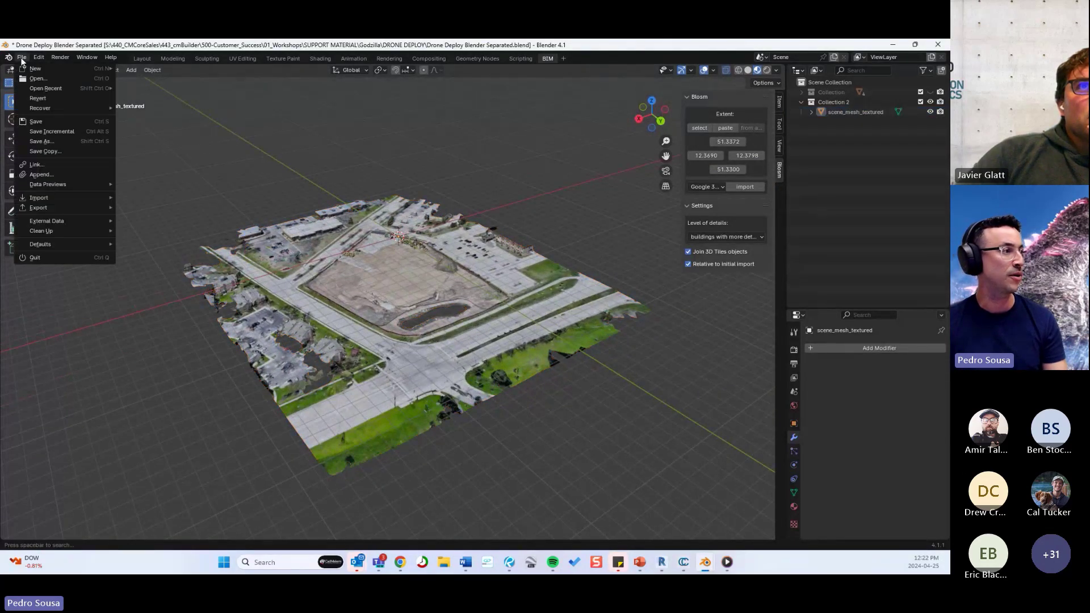
pyautogui.moveTo(76, 199)
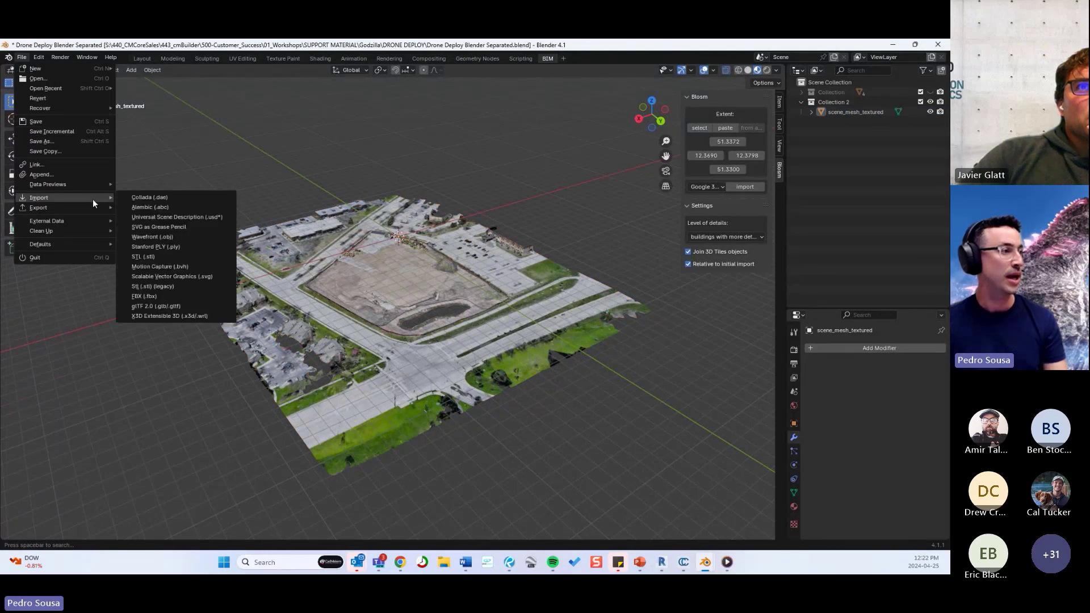
pyautogui.click(177, 241)
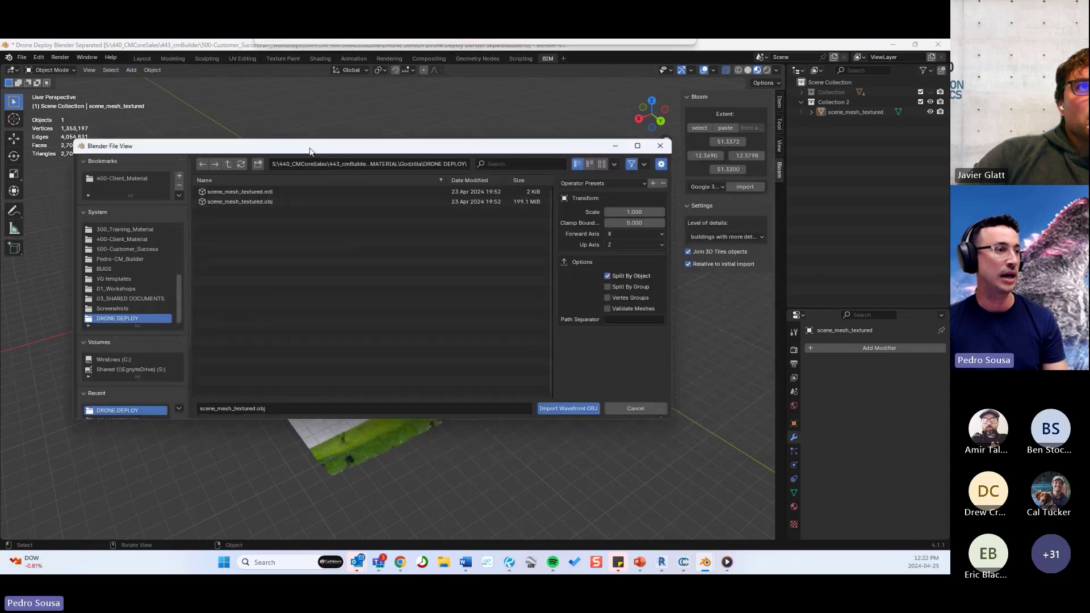
pyautogui.click(271, 203)
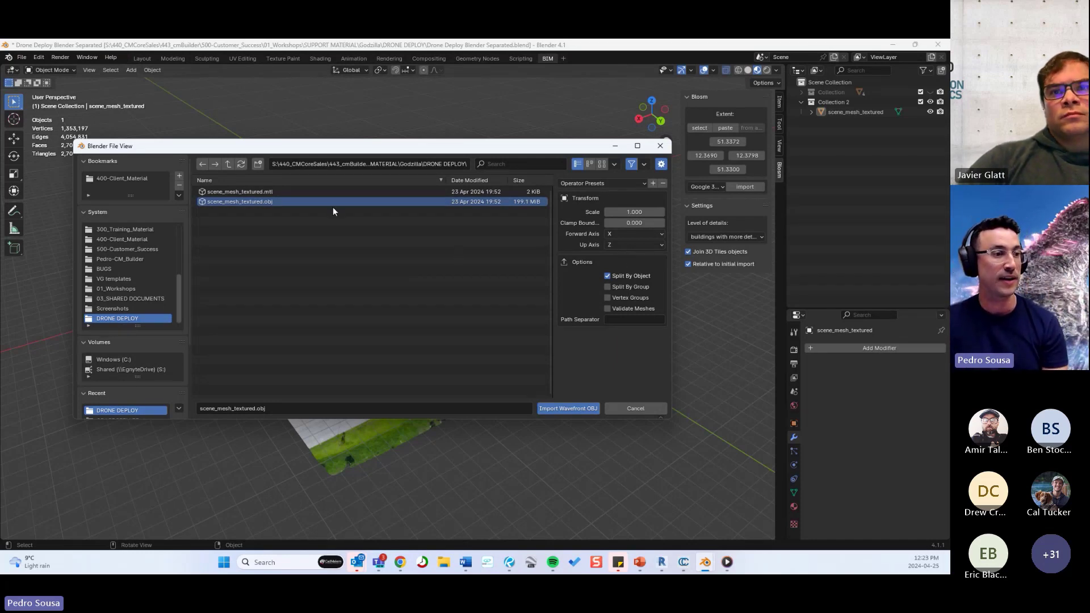
pyautogui.click(622, 410)
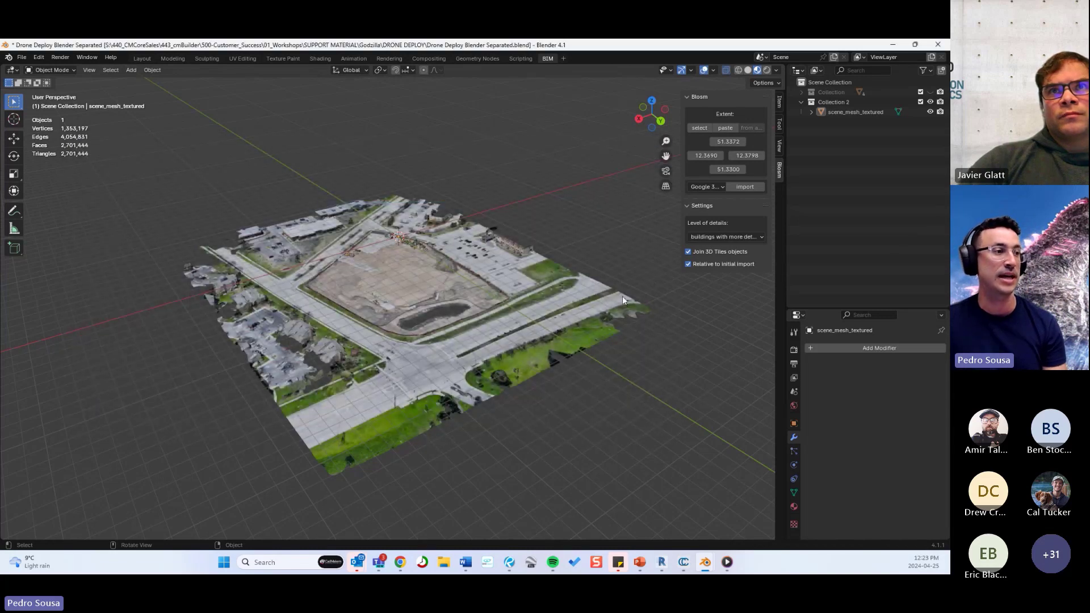
# Step: Select the scene_mesh_textured terrain mesh and add a Decimate modifier to it
pyautogui.moveTo(475, 189); pyautogui.dragTo(392, 233, button='middle')
pyautogui.scroll(5, 389, 281)
pyautogui.scroll(-5, 389, 280)
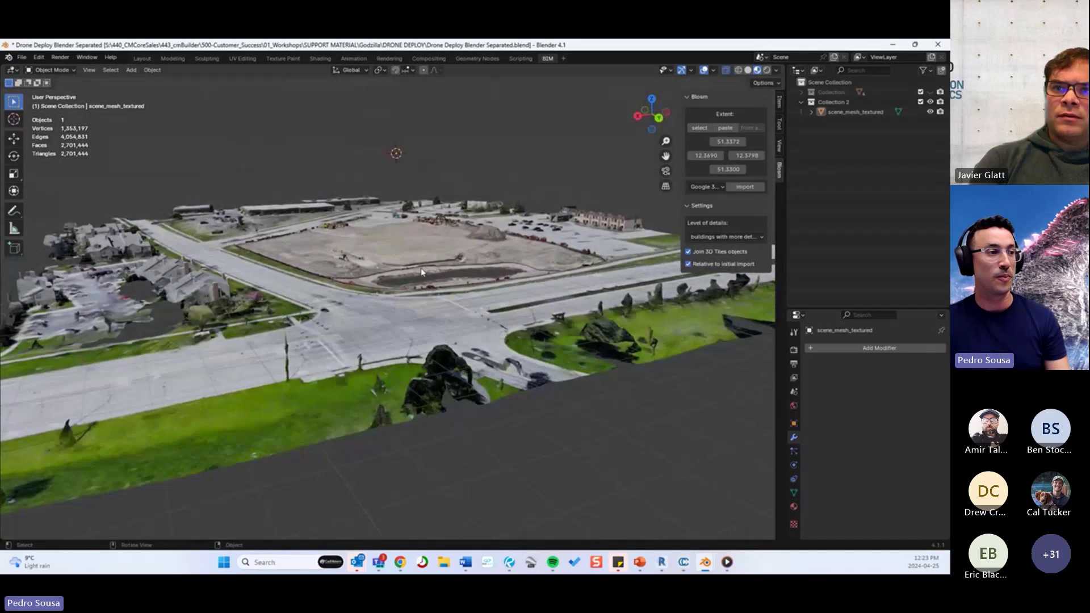
pyautogui.moveTo(379, 272); pyautogui.dragTo(405, 263, button='middle')
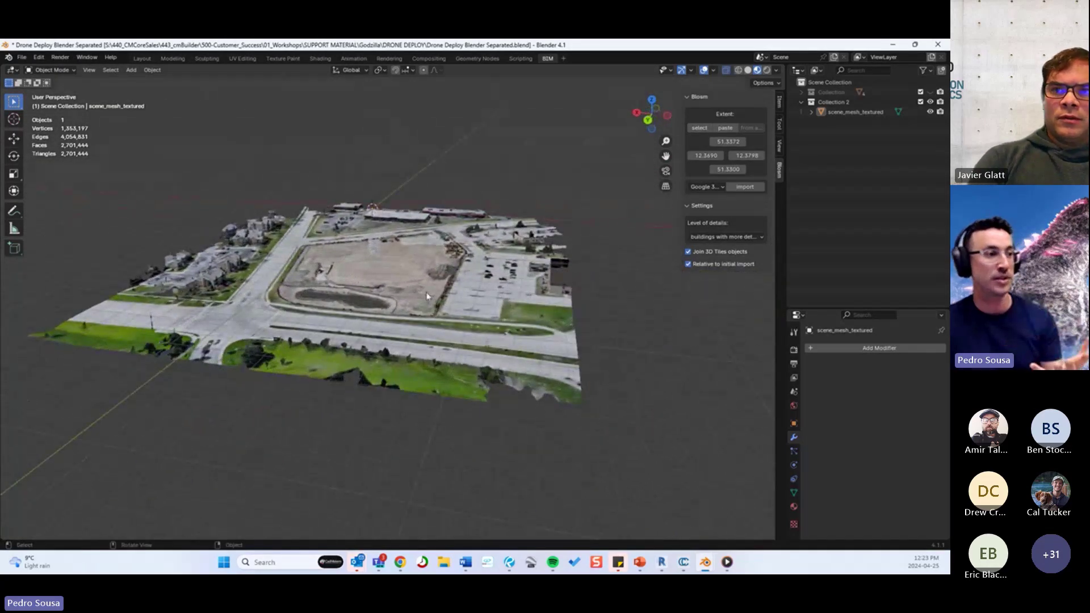
pyautogui.click(399, 267)
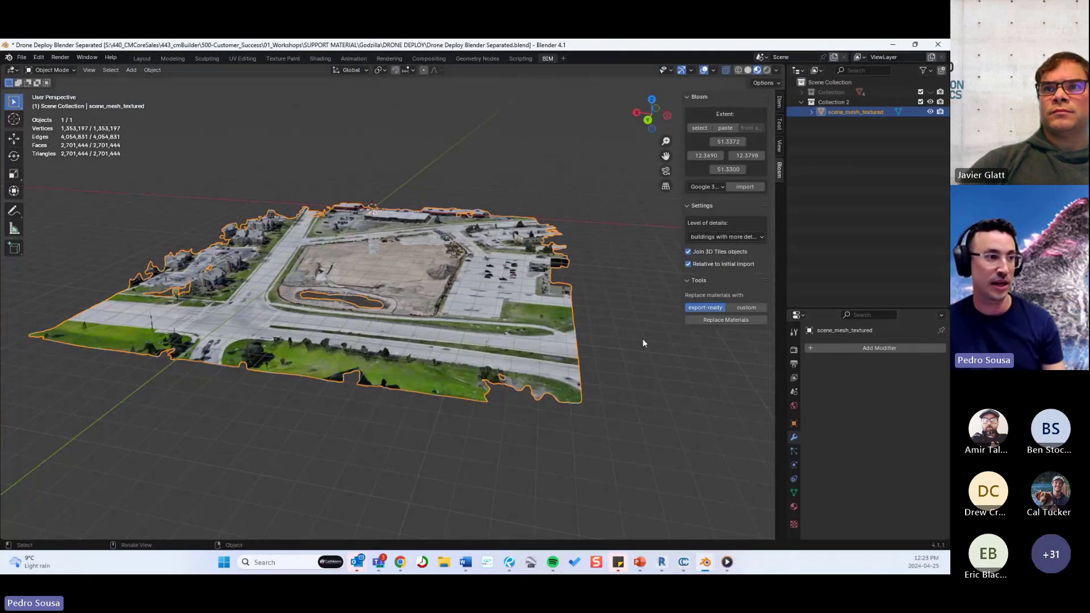
pyautogui.click(794, 439)
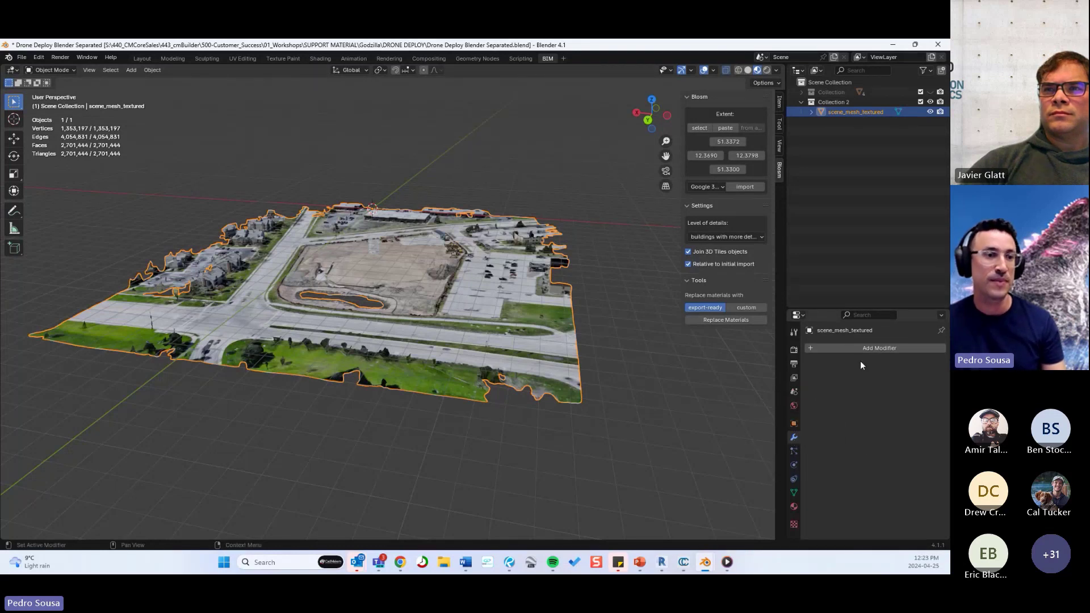
pyautogui.click(812, 350)
pyautogui.moveTo(821, 385)
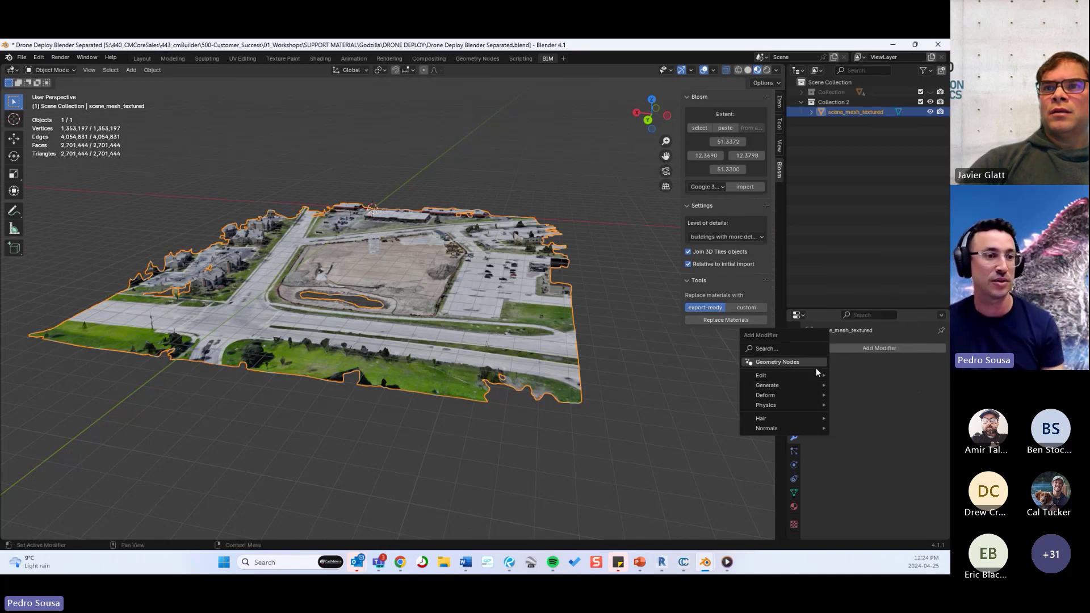
pyautogui.click(866, 348)
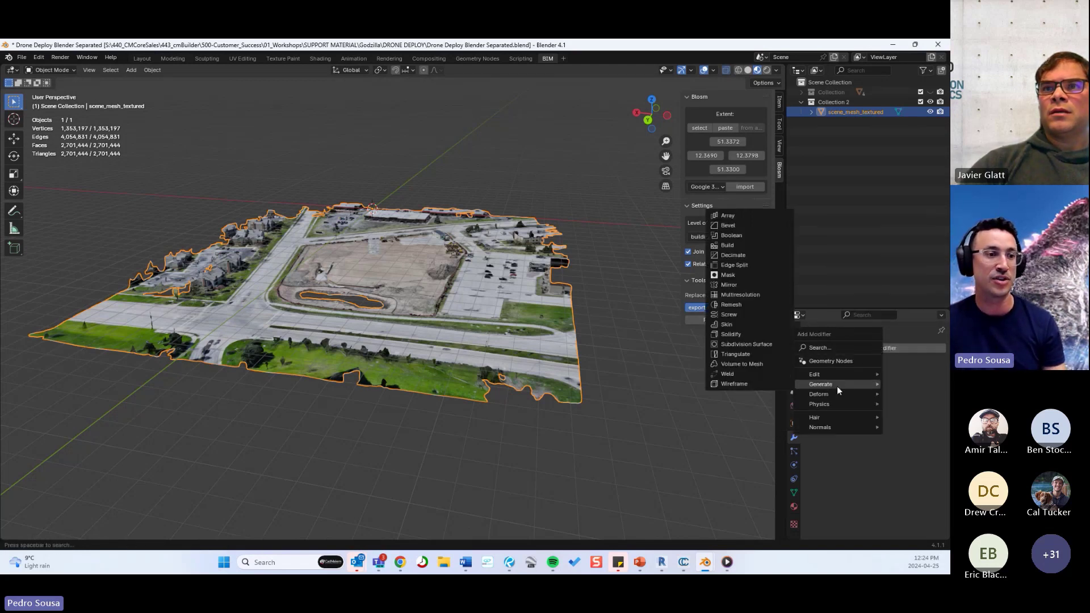
pyautogui.click(743, 256)
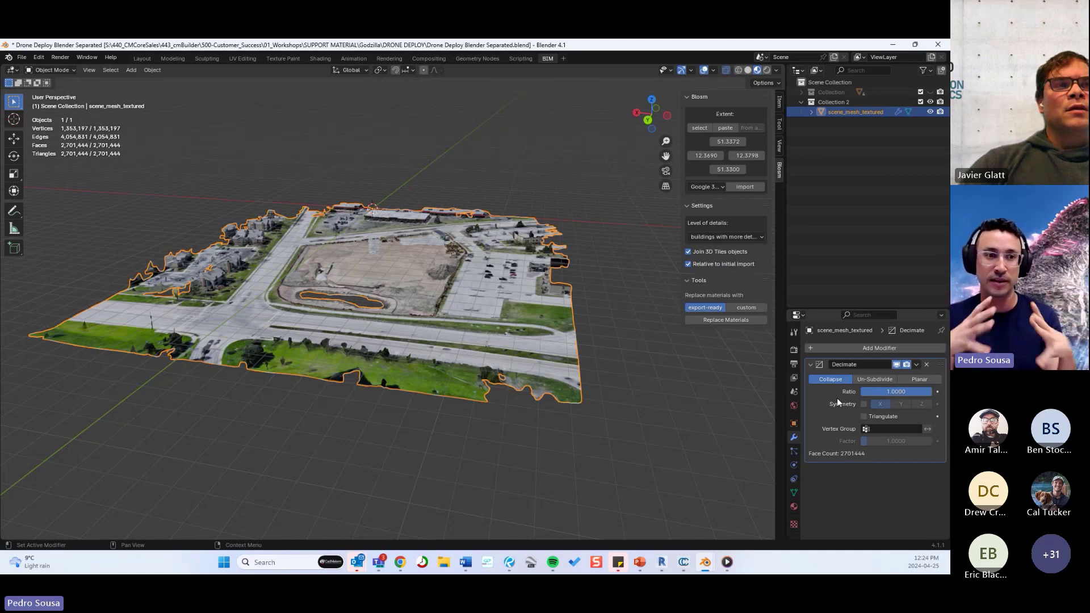
# Step: Set the Decimate ratio to 0.3 and apply the modifier to the scene_mesh_textured terrain
pyautogui.click(907, 392)
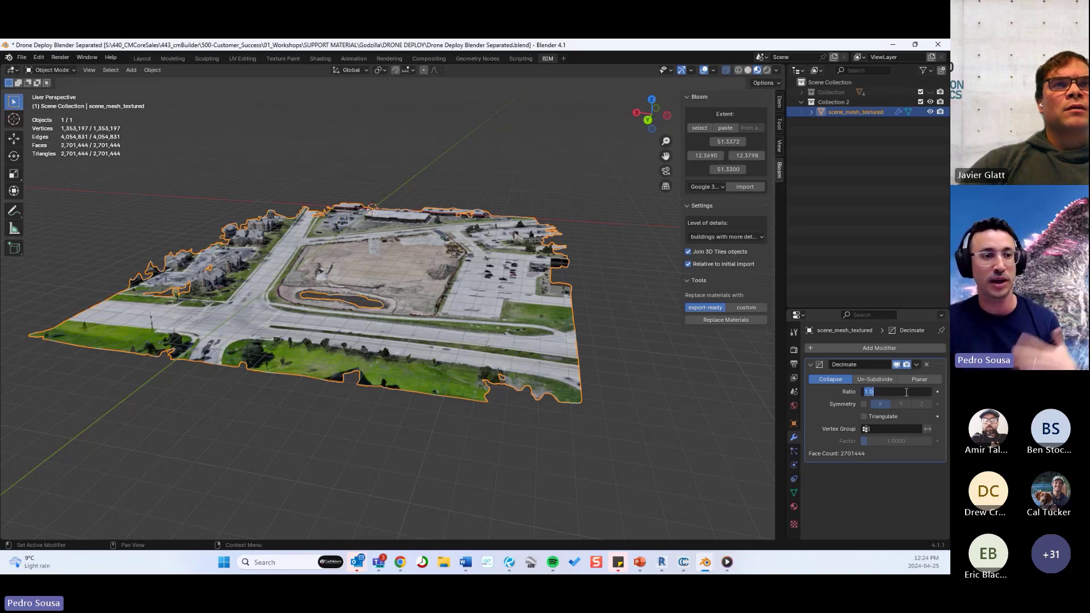
pyautogui.write('0.3')
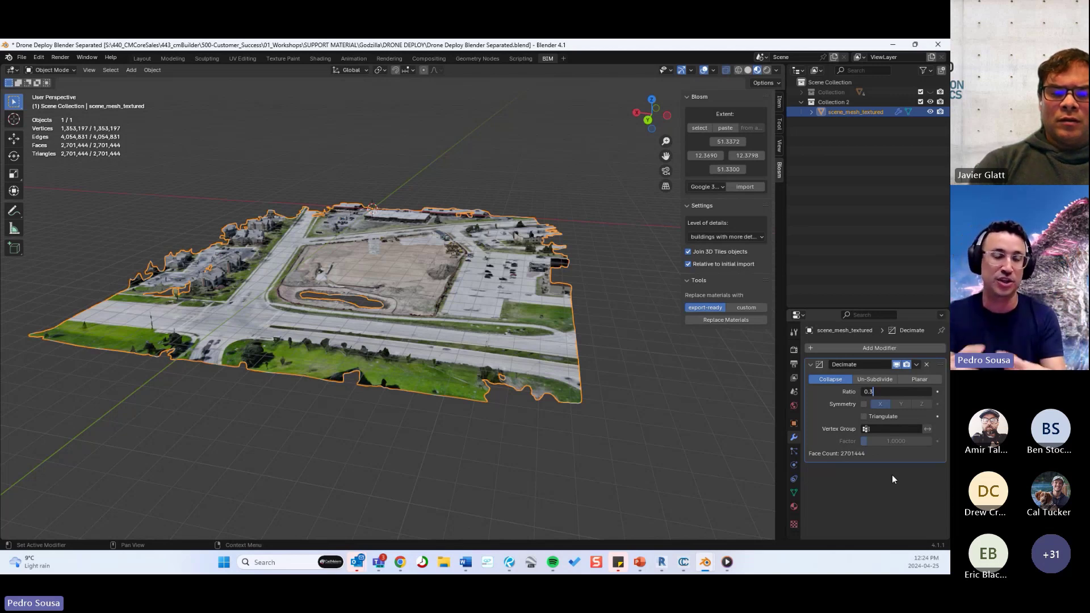
pyautogui.press('Return')
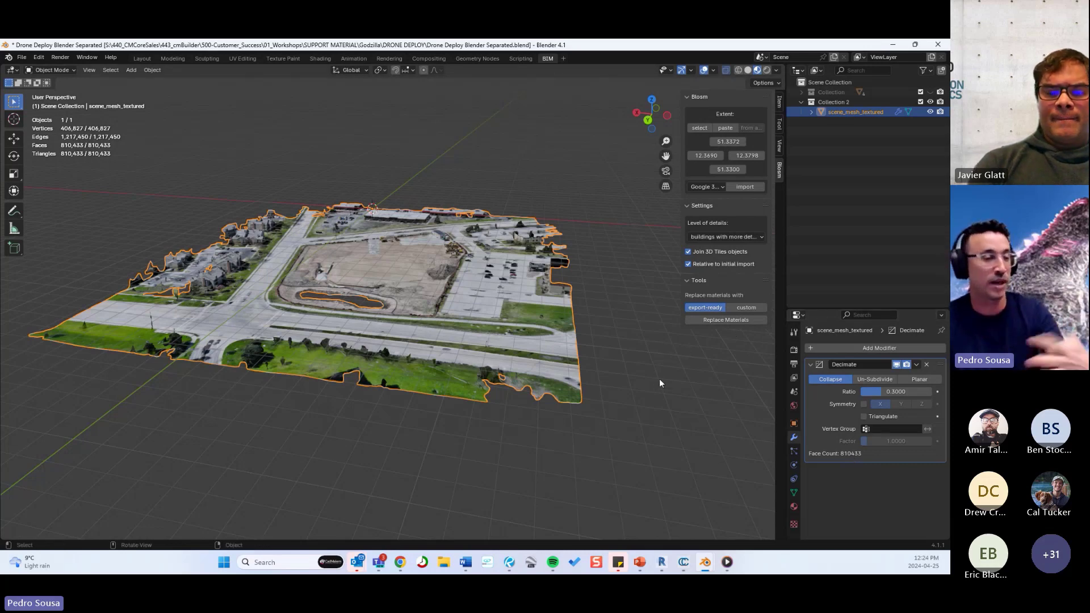
pyautogui.moveTo(679, 368); pyautogui.dragTo(604, 360, button='middle')
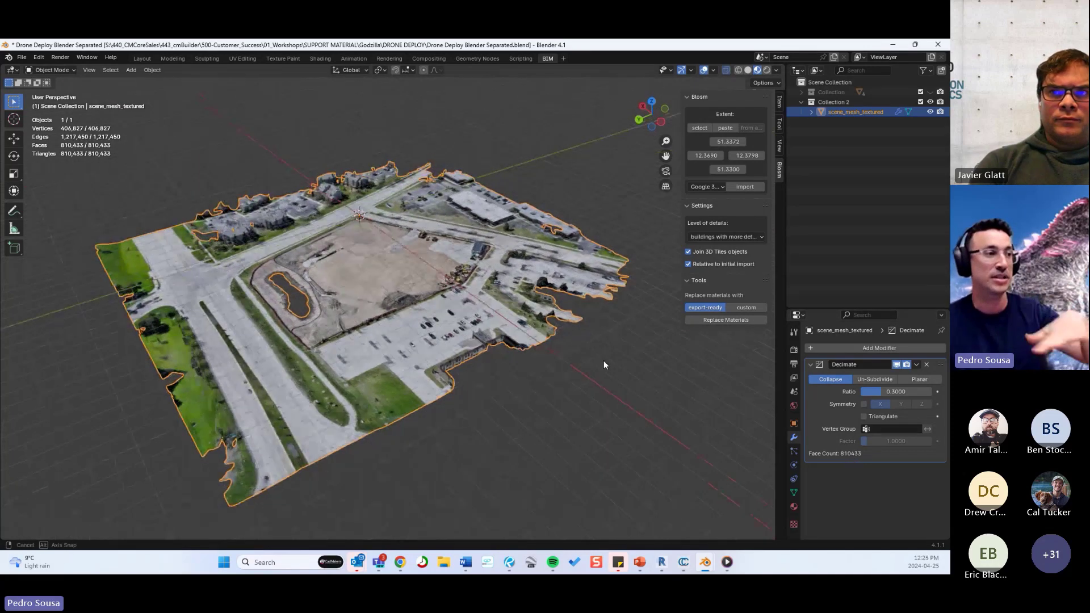
pyautogui.click(917, 365)
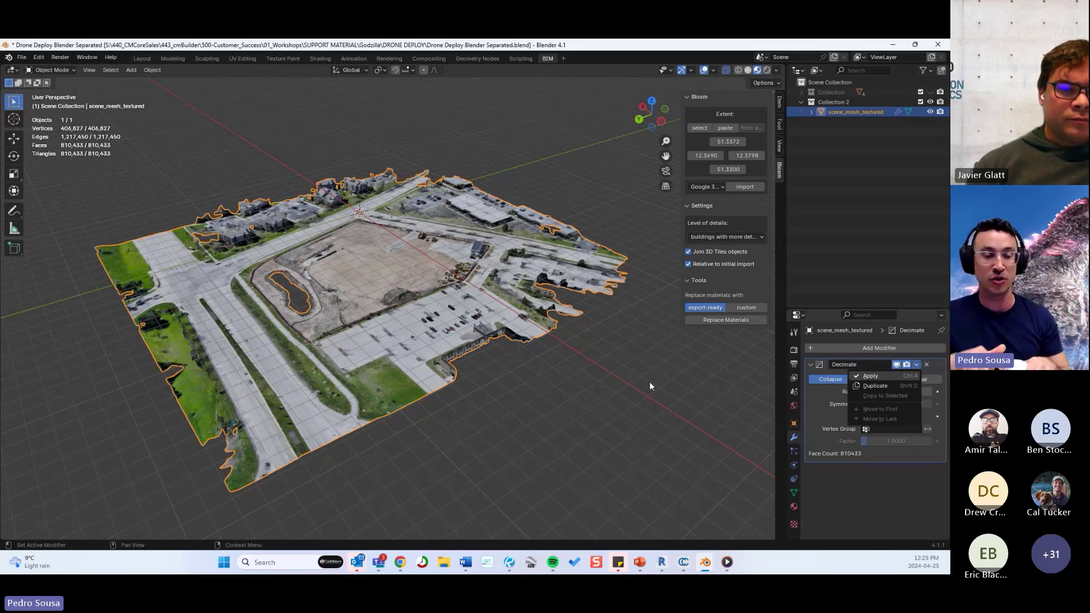
pyautogui.hotkey('ctrl', 'a')
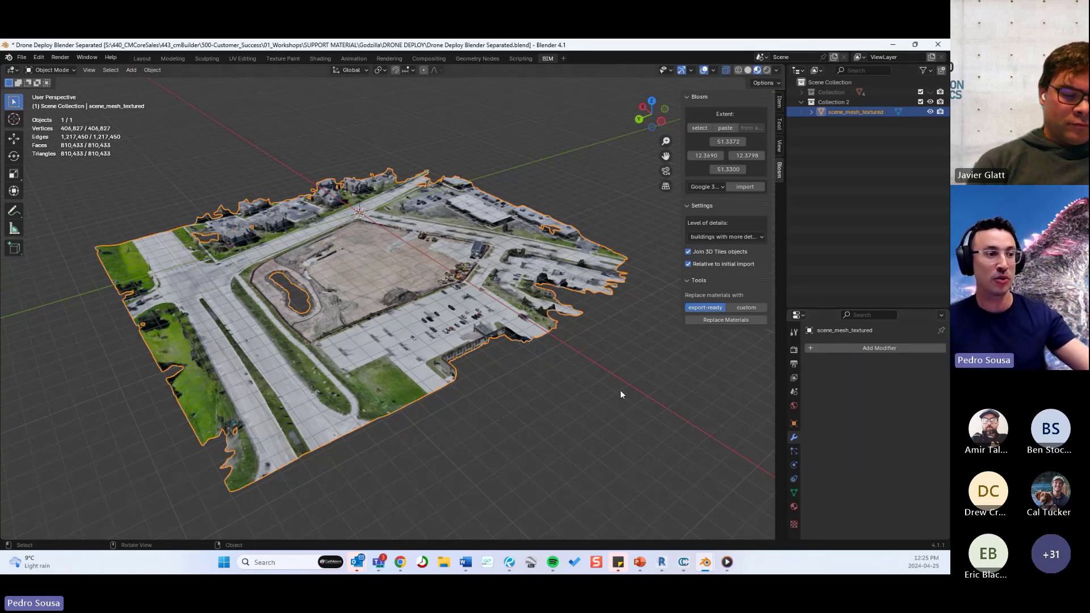
# Step: Enter Edit Mode on the terrain mesh and examine its triangulation over the construction site
pyautogui.moveTo(550, 396); pyautogui.dragTo(357, 280, button='middle')
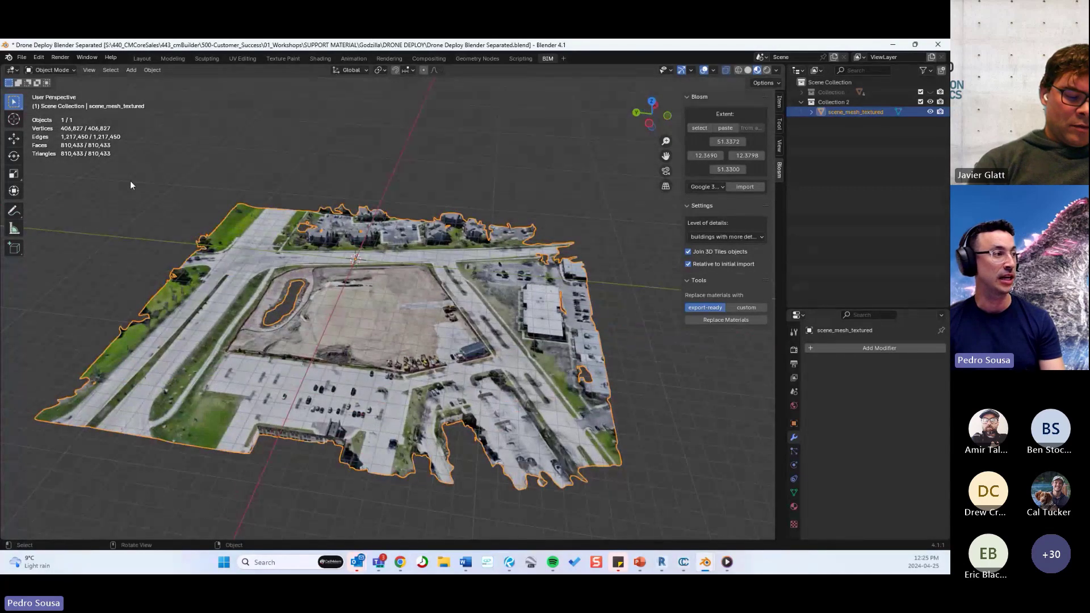
pyautogui.moveTo(325, 321); pyautogui.dragTo(422, 368, button='middle')
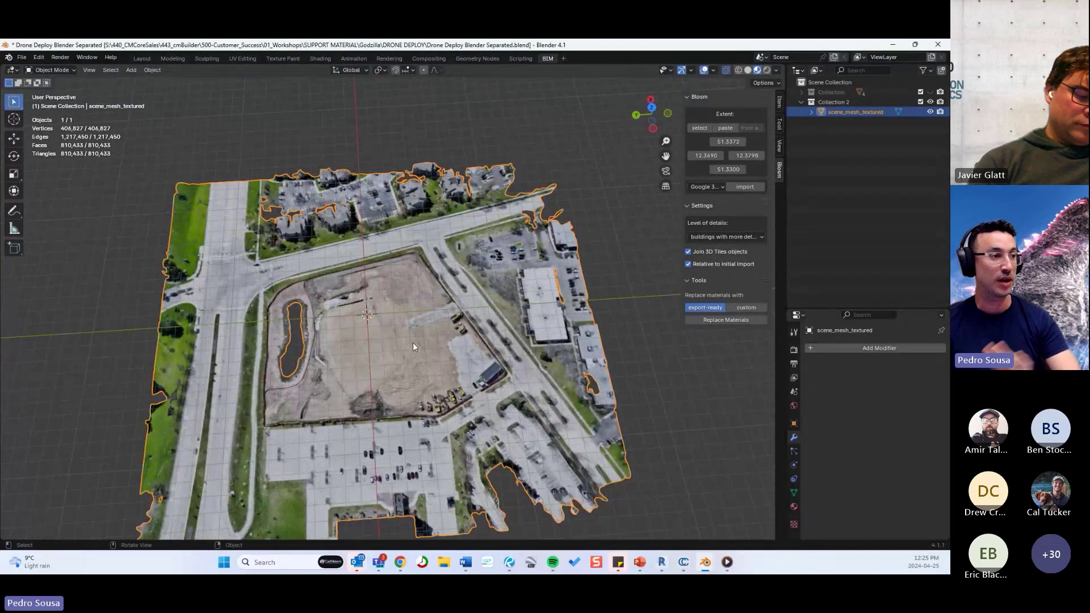
pyautogui.scroll(-4, 413, 341)
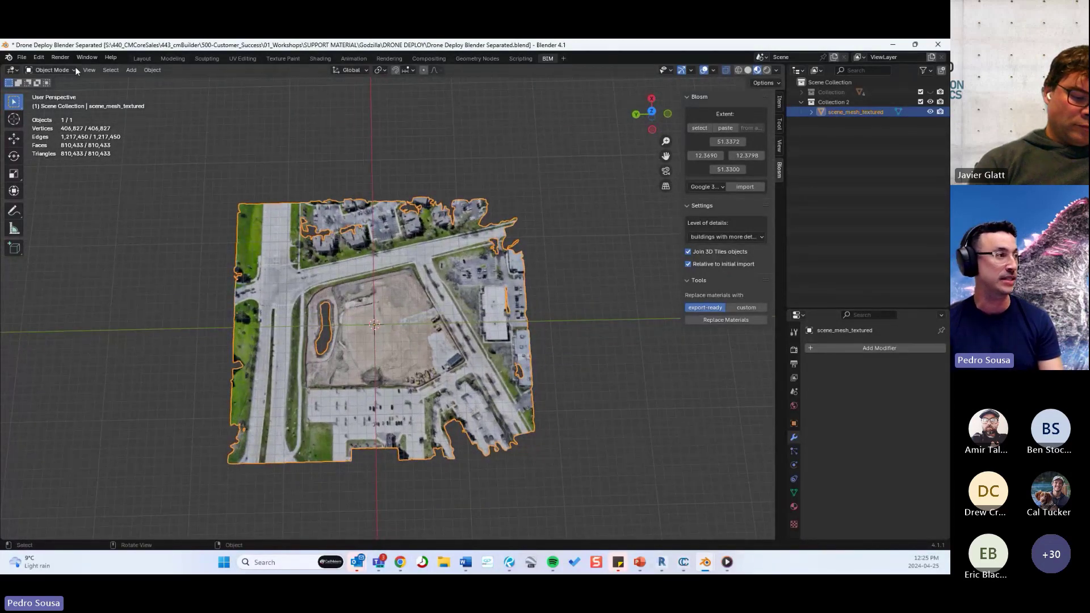
pyautogui.click(61, 70)
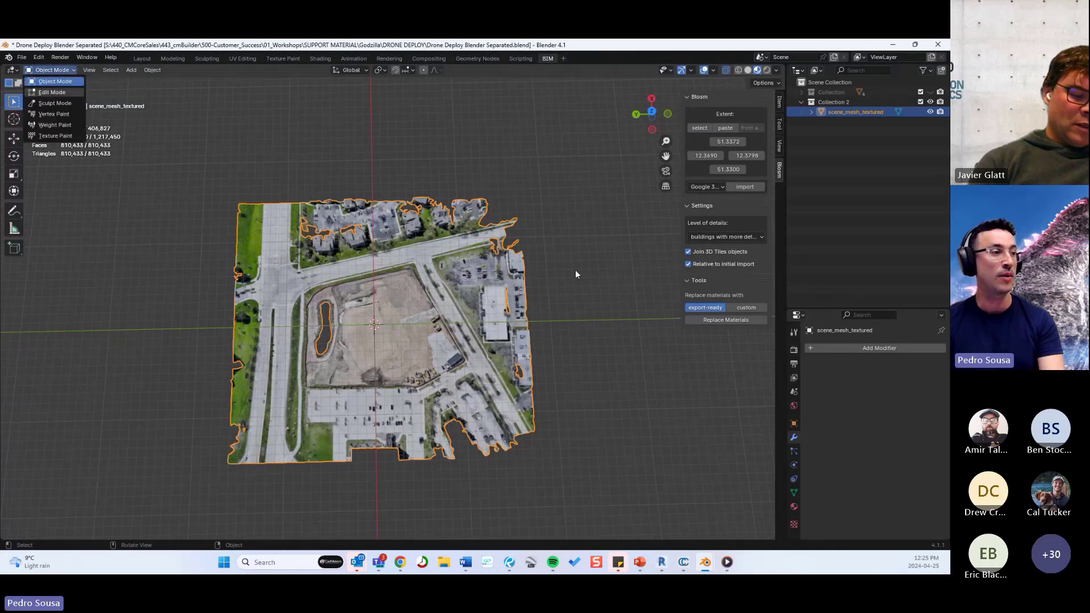
pyautogui.press('Tab')
pyautogui.scroll(5, 431, 364)
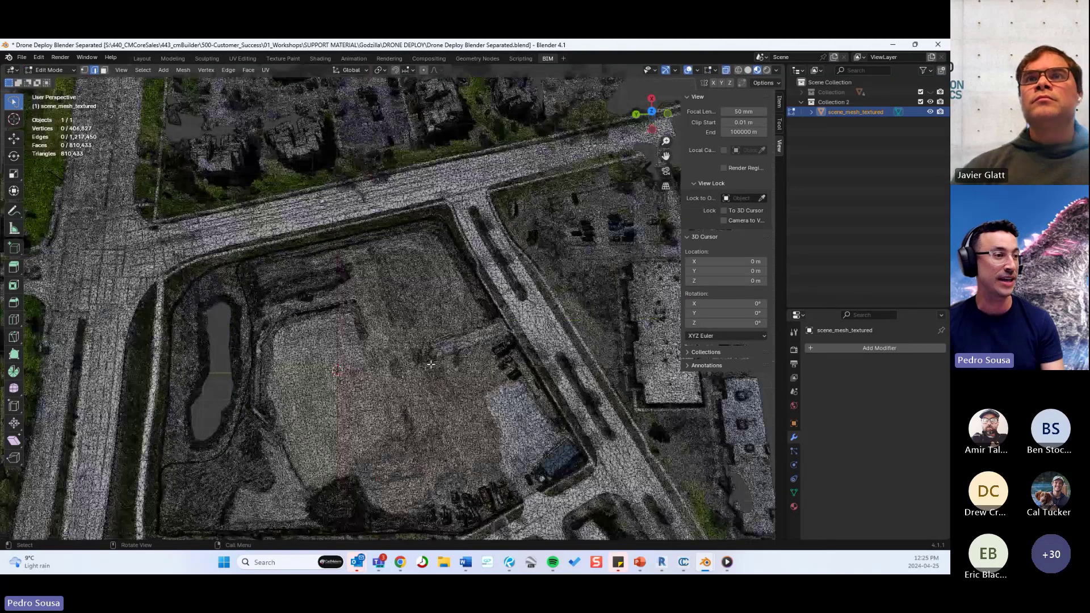
pyautogui.scroll(5, 431, 364)
pyautogui.moveTo(460, 336); pyautogui.dragTo(324, 193, button='middle')
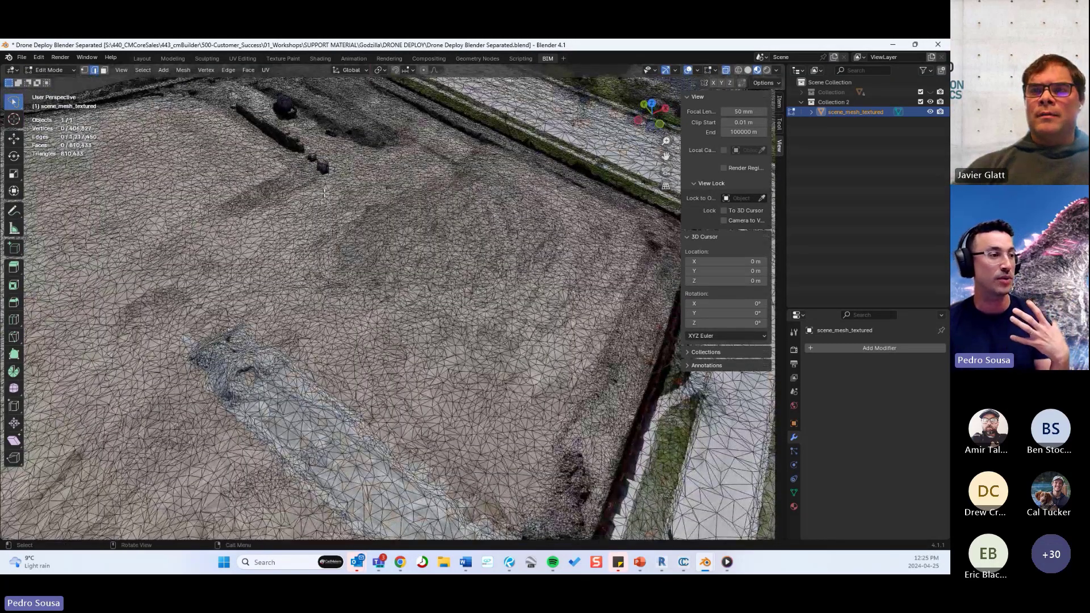
pyautogui.scroll(-5, 368, 246)
pyautogui.moveTo(368, 246); pyautogui.dragTo(248, 211, button='middle')
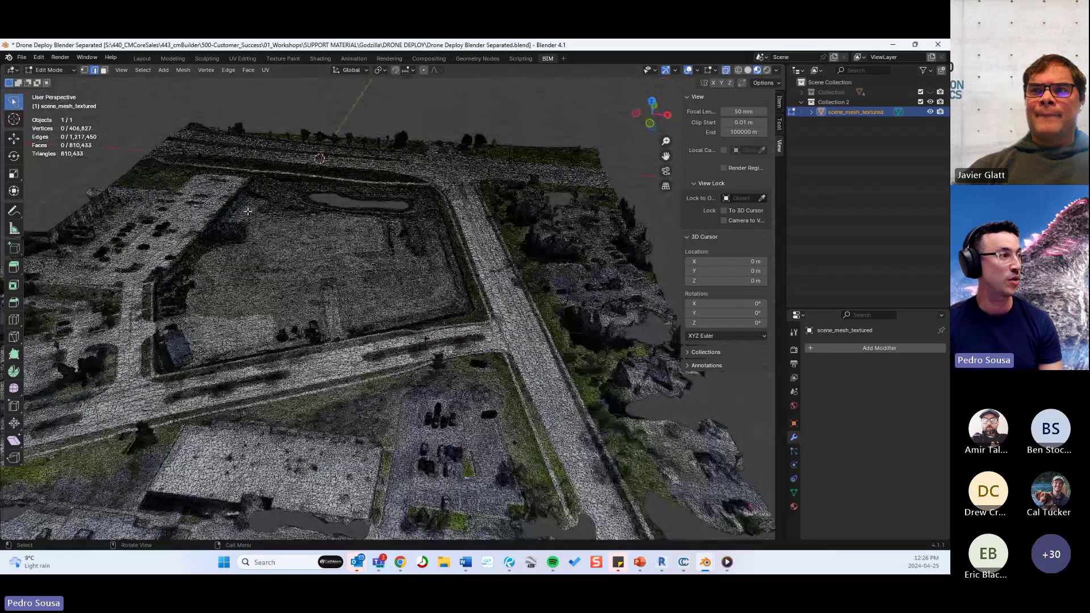
# Step: Compare the vertex, edge and face selection modes on a close-up of the terrain triangles
pyautogui.click(83, 70)
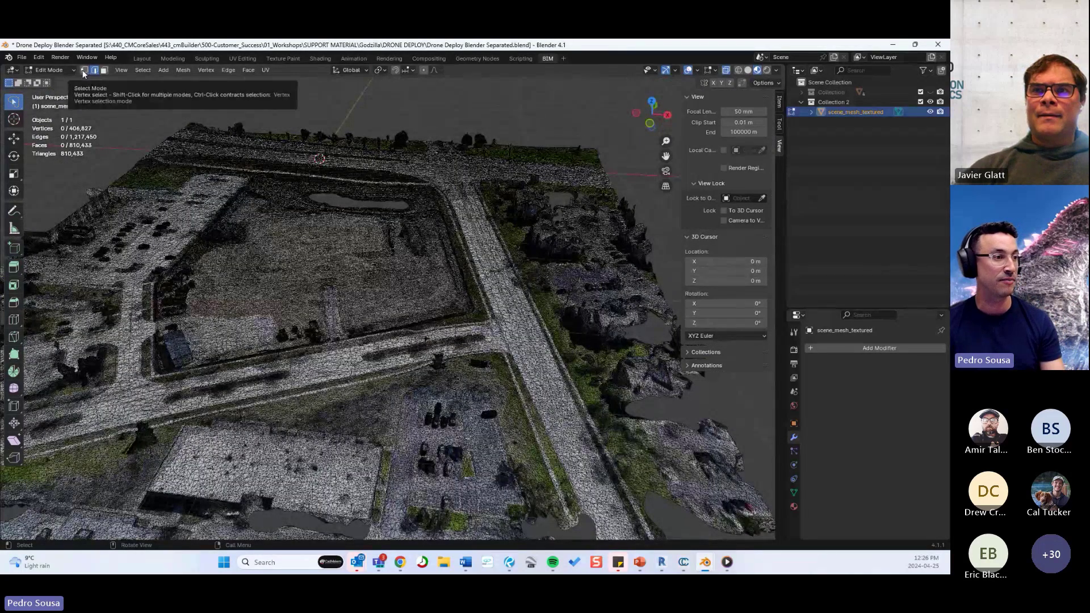
pyautogui.scroll(6, 464, 375)
pyautogui.scroll(4, 451, 344)
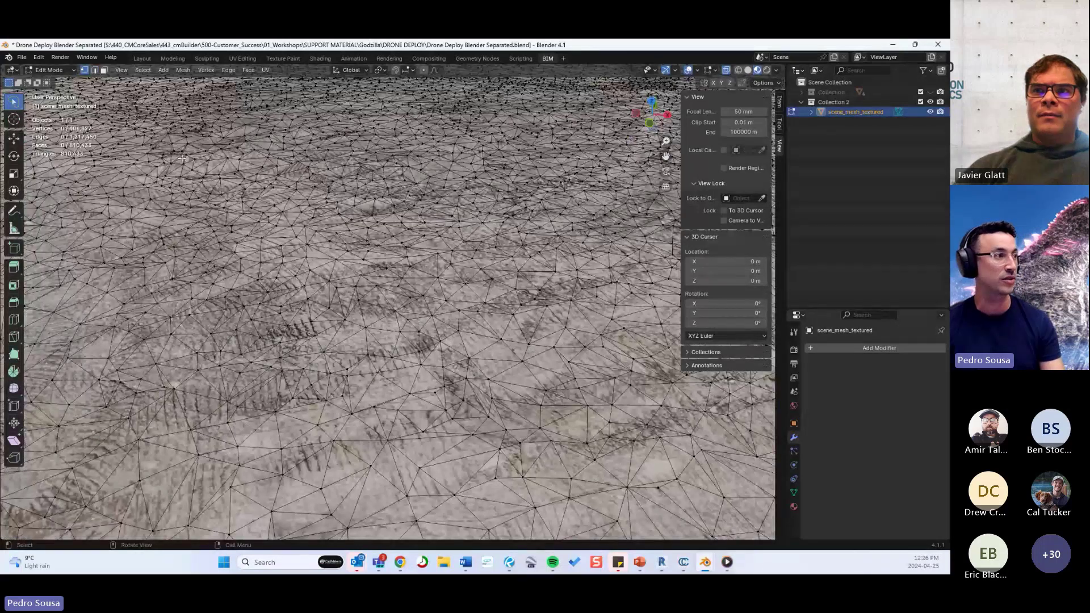
pyautogui.click(95, 70)
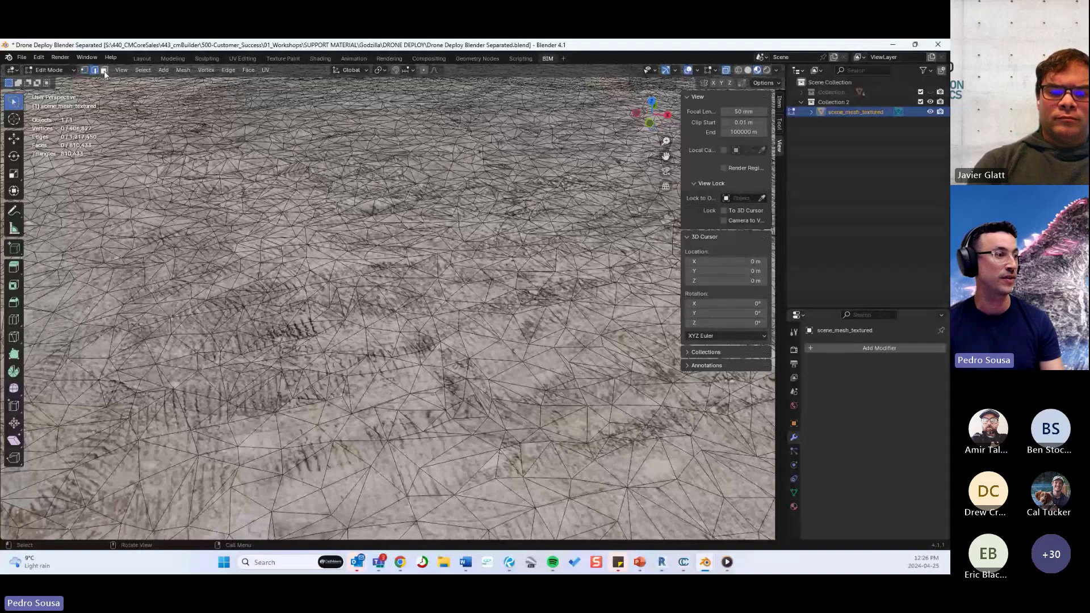
pyautogui.press('3')
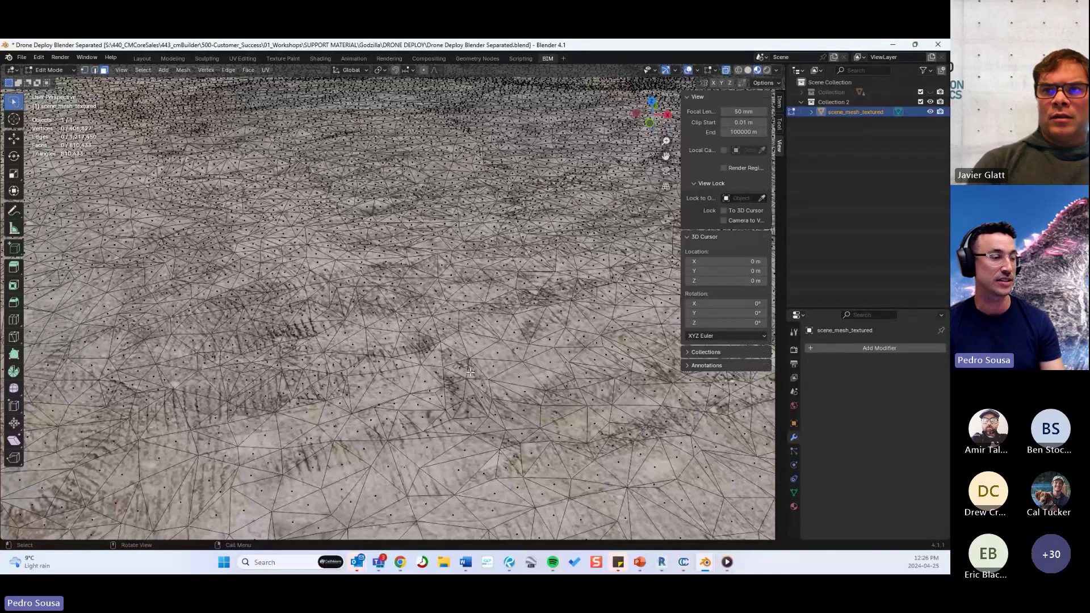
pyautogui.scroll(-3, 471, 367)
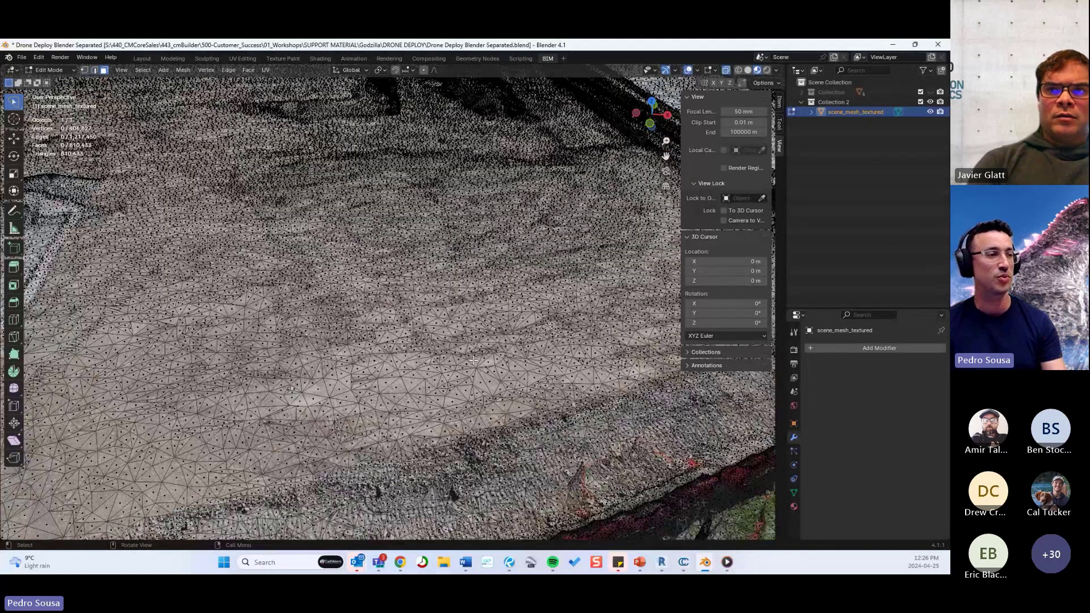
# Step: Cycle through vertex, edge and face selection with the whole terrain in view, and return to edge selection
pyautogui.scroll(-4, 471, 330)
pyautogui.moveTo(469, 293); pyautogui.dragTo(270, 273, button='middle')
pyautogui.scroll(-6, 322, 301)
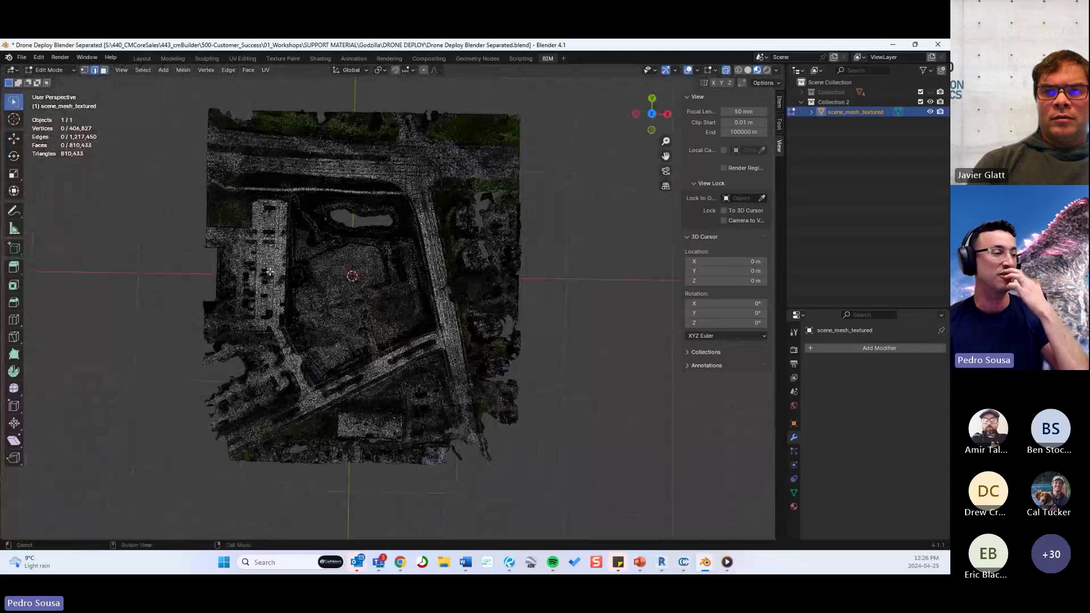
pyautogui.click(84, 70)
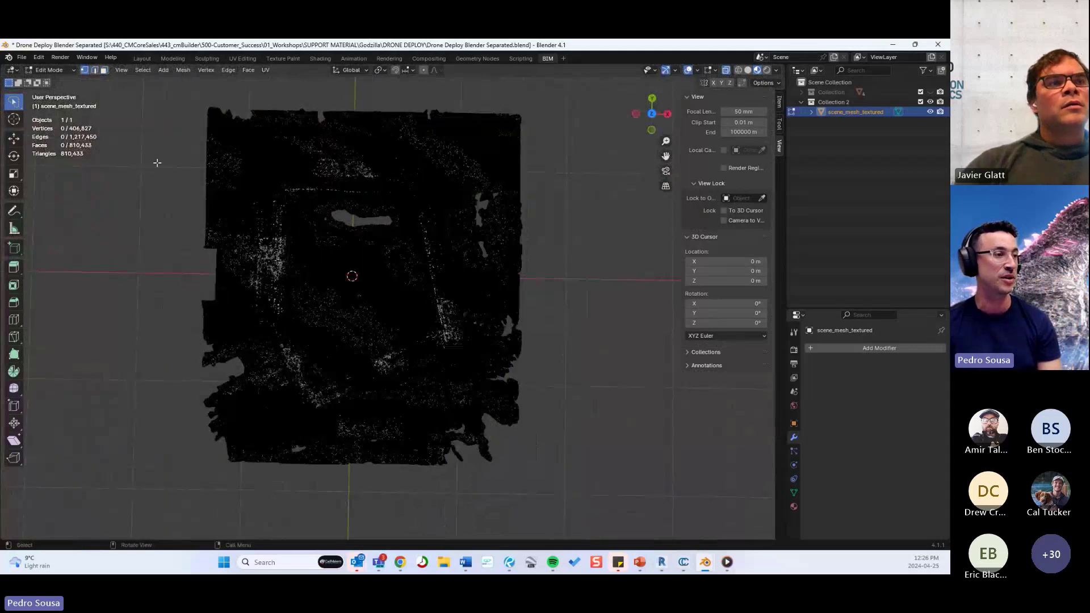
pyautogui.click(95, 70)
pyautogui.click(105, 70)
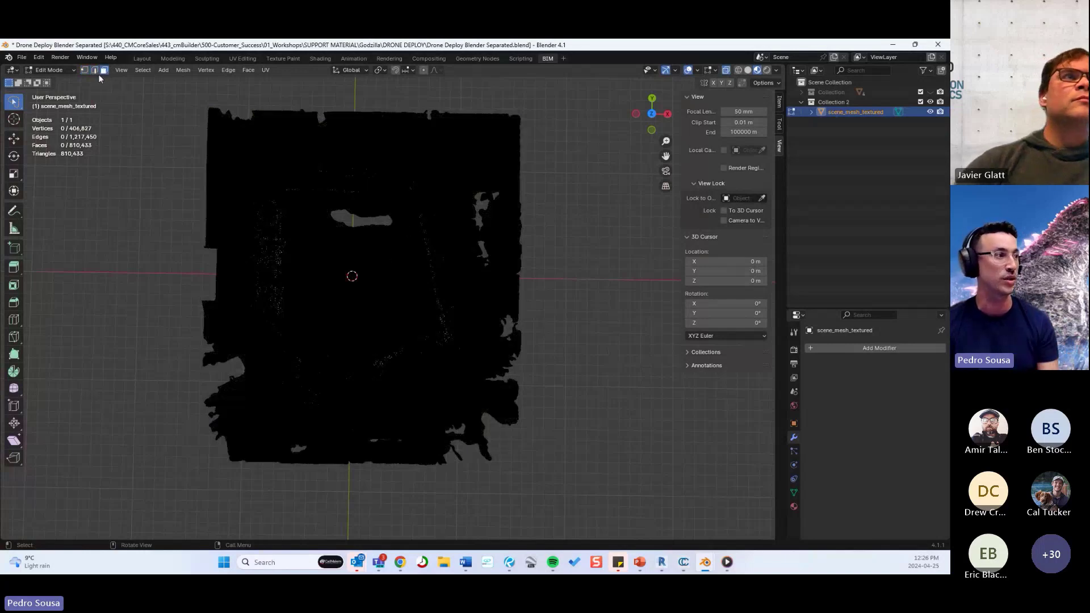
pyautogui.click(97, 71)
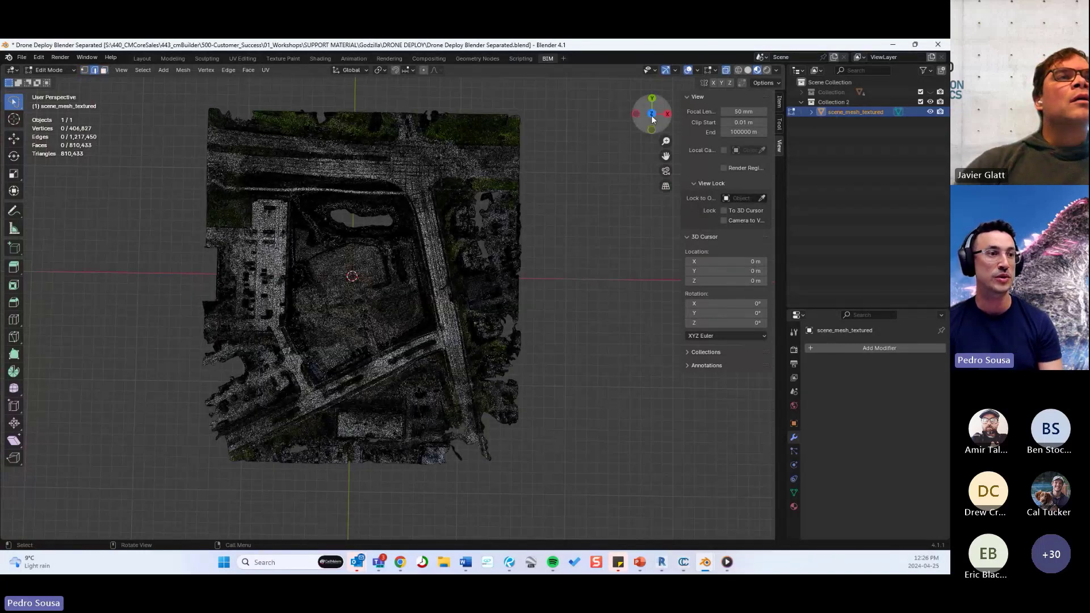
# Step: Show the terrain in top orthographic view and box-select the parking area west of the construction site
pyautogui.click(652, 115)
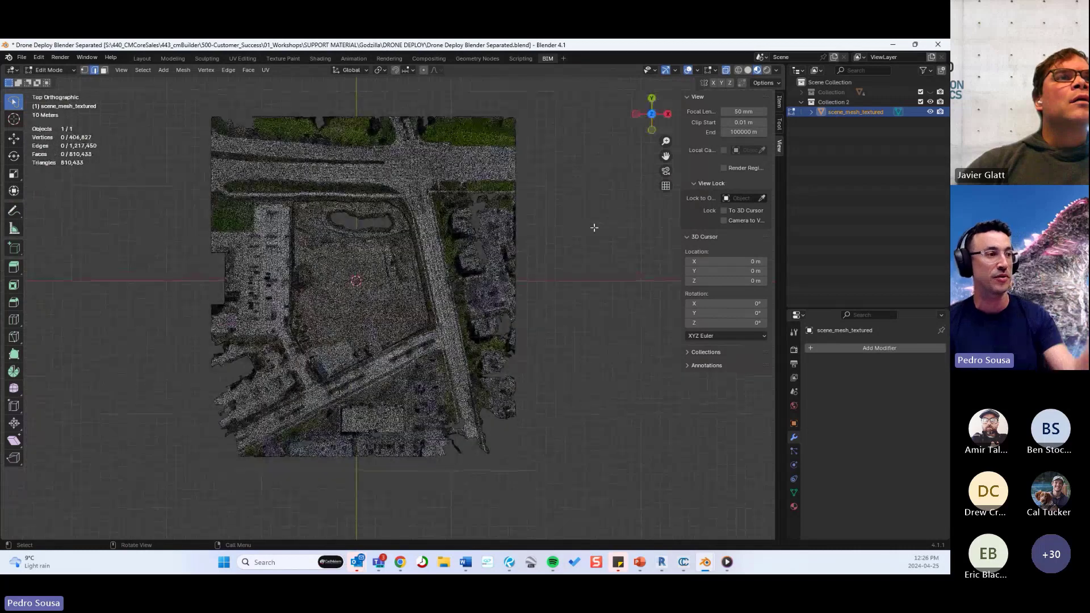
pyautogui.keyDown('shift'); pyautogui.moveTo(422, 281); pyautogui.dragTo(510, 306, button='middle'); pyautogui.keyUp('shift')
pyautogui.scroll(1, 511, 295)
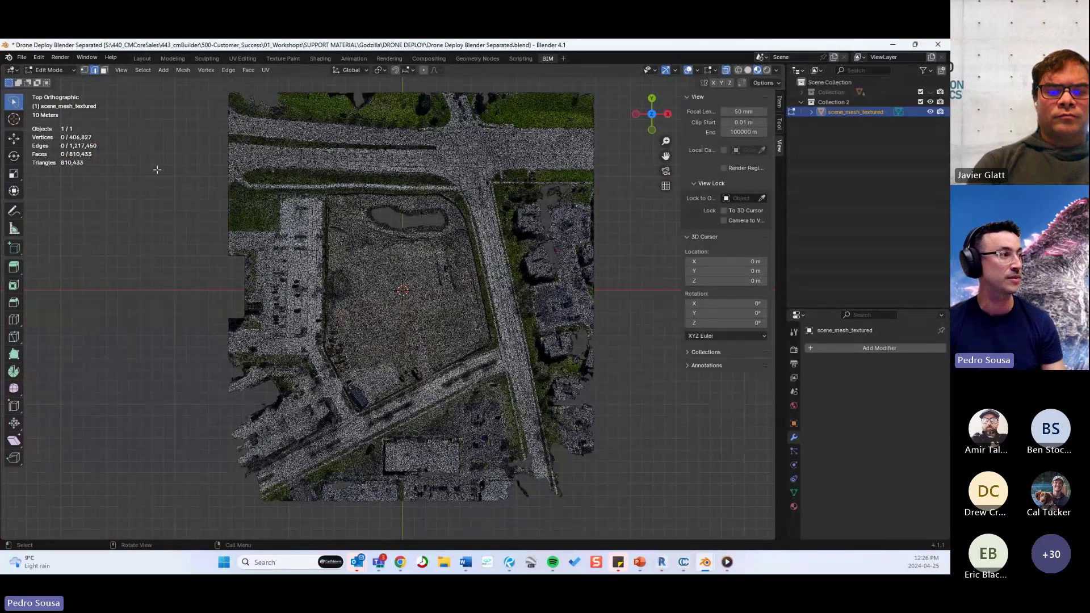
pyautogui.click(16, 108)
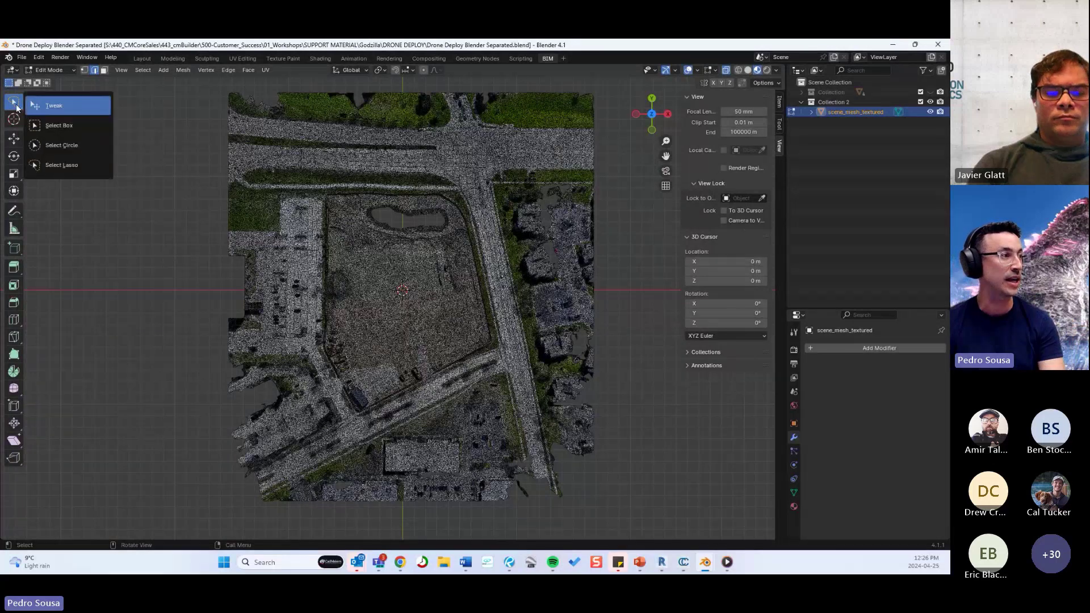
pyautogui.click(66, 128)
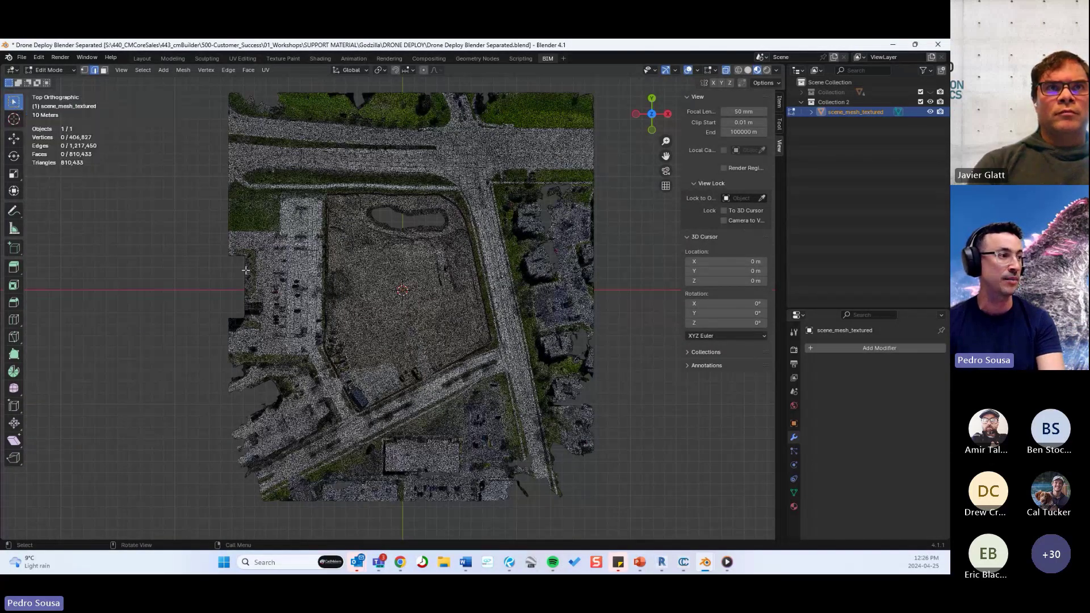
pyautogui.moveTo(177, 203); pyautogui.dragTo(298, 372)
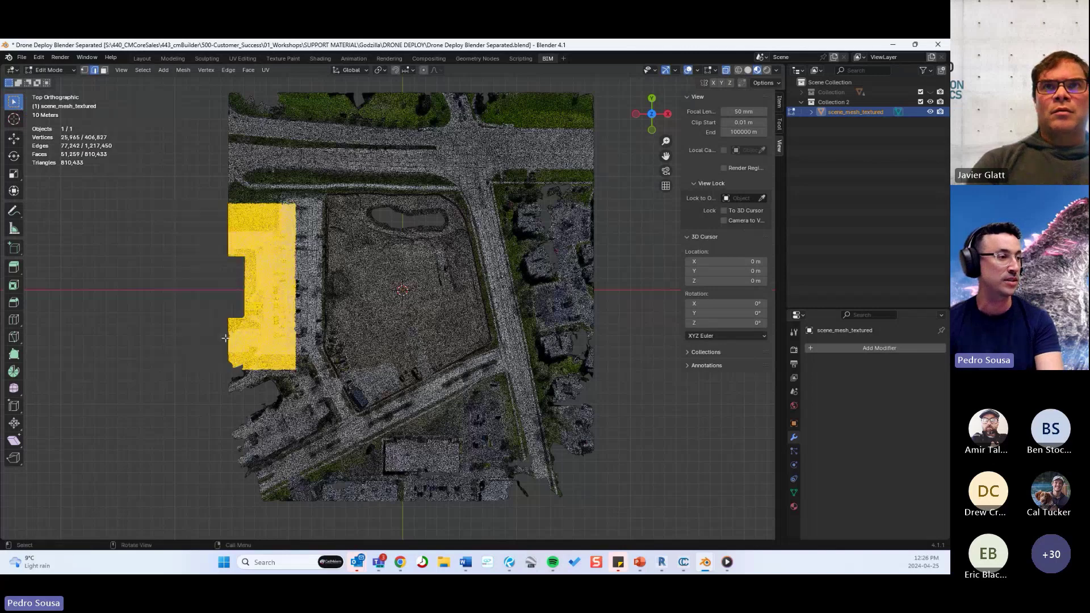
# Step: Clear the box selection and select a small grass patch at the terrain's west edge with Select Circle
pyautogui.click(98, 210)
pyautogui.click(15, 102)
pyautogui.click(56, 145)
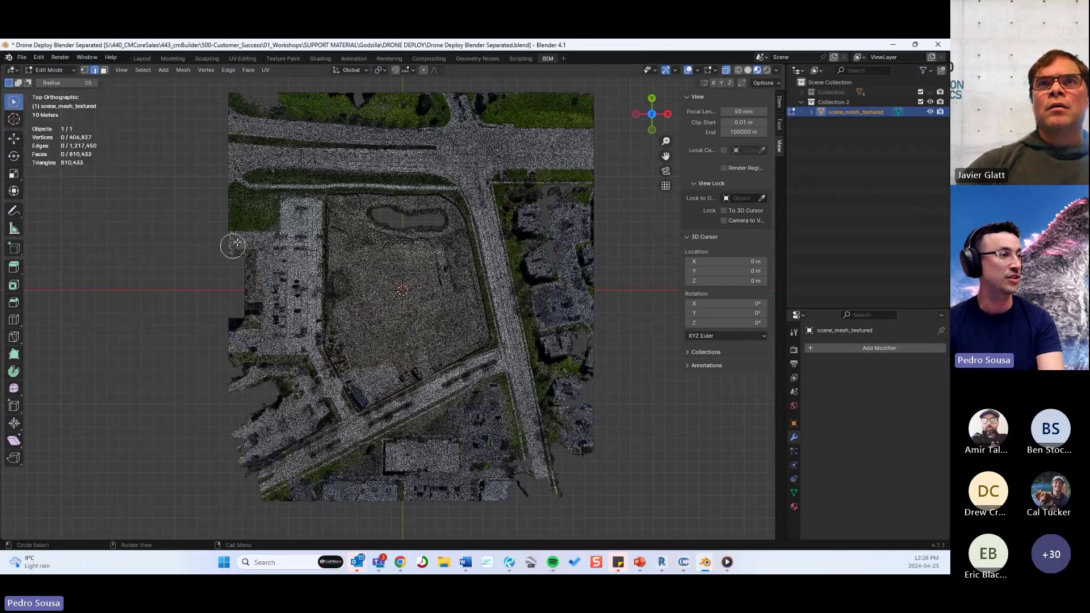
pyautogui.moveTo(254, 209); pyautogui.dragTo(242, 220)
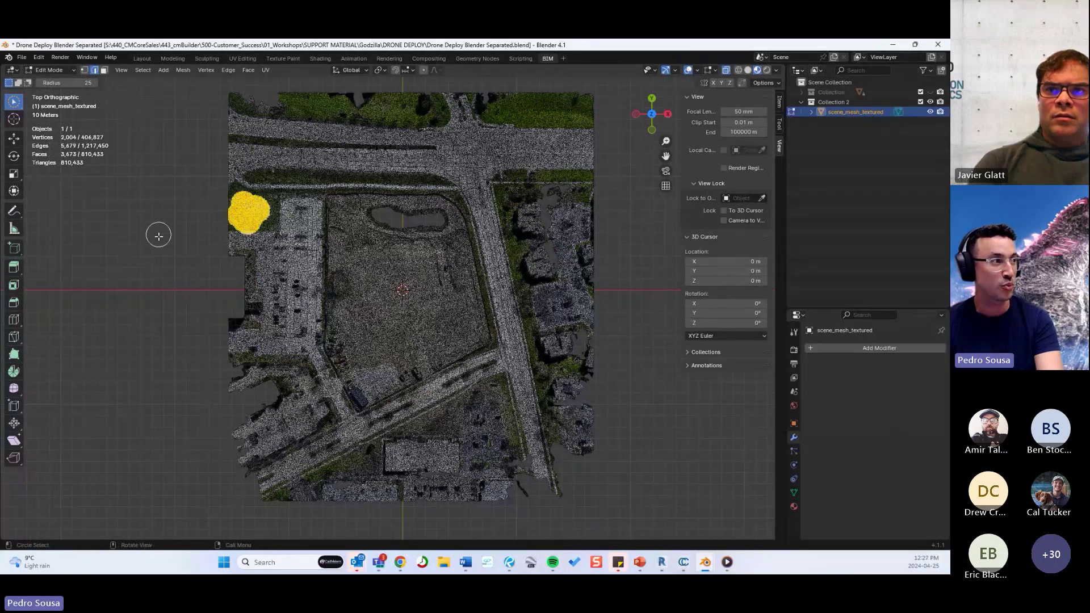
# Step: Switch to the Select Lasso tool and lasso the central construction site along its perimeter in top orthographic view
pyautogui.click(14, 102)
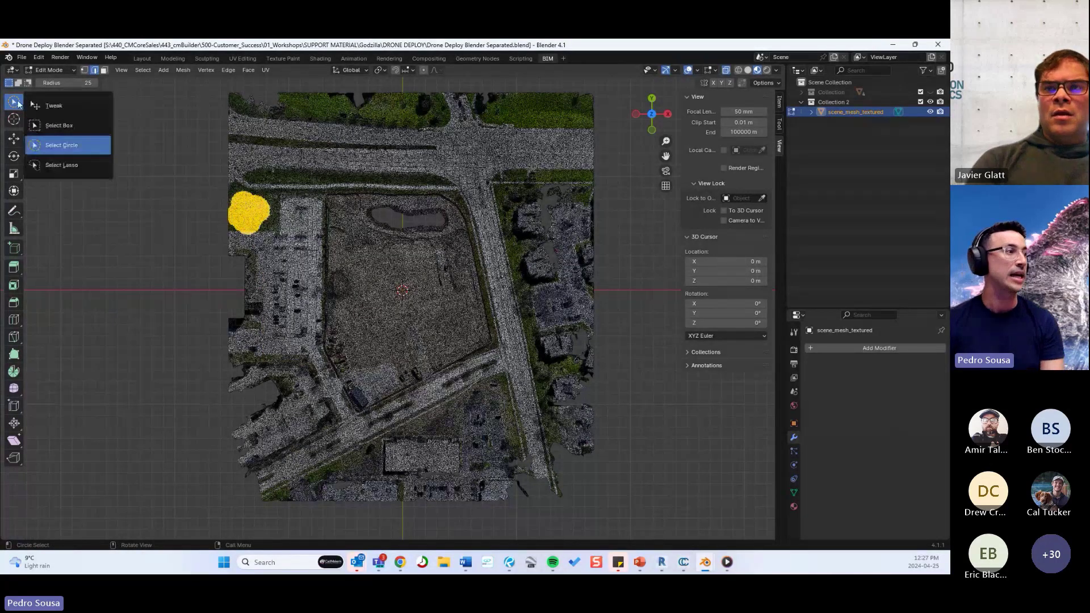
pyautogui.click(61, 165)
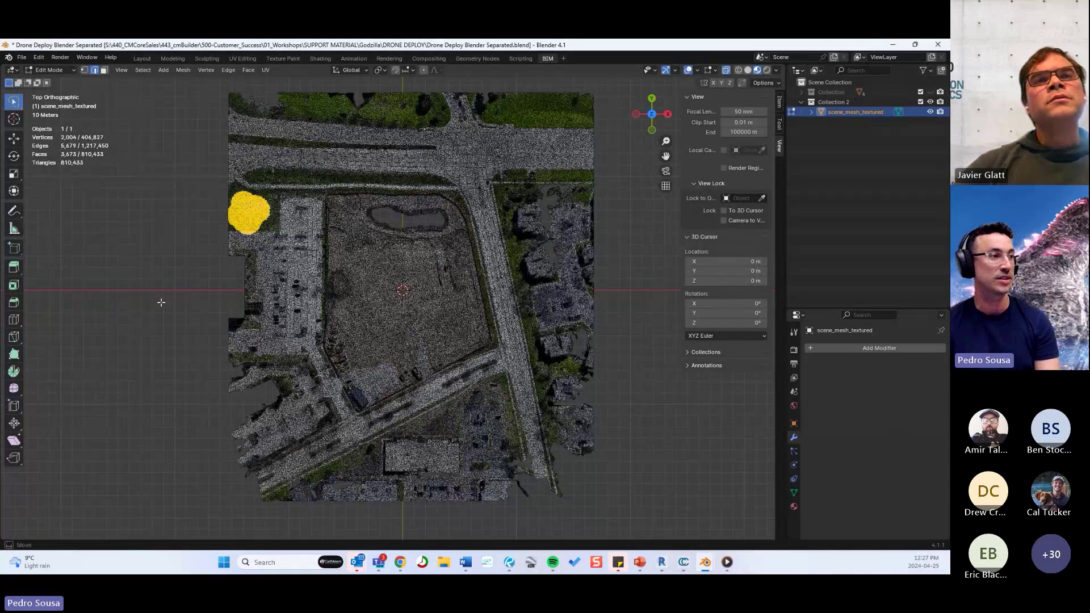
pyautogui.click(197, 175)
pyautogui.moveTo(225, 176)
pyautogui.mouseDown()
pyautogui.moveTo(326, 179)
pyautogui.moveTo(328, 255)
pyautogui.moveTo(267, 490)
pyautogui.moveTo(199, 193)
pyautogui.moveTo(219, 177)
pyautogui.mouseUp()
pyautogui.moveTo(471, 408); pyautogui.dragTo(555, 380, button='middle')
pyautogui.click(549, 375)
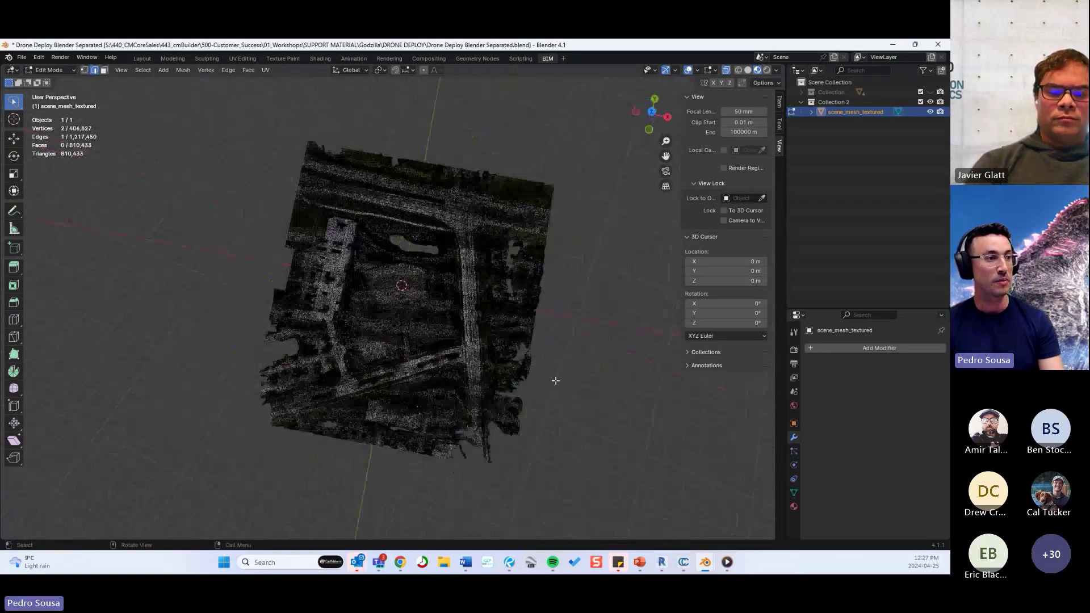
pyautogui.click(652, 112)
pyautogui.moveTo(531, 241); pyautogui.dragTo(509, 269, button='middle')
pyautogui.click(652, 109)
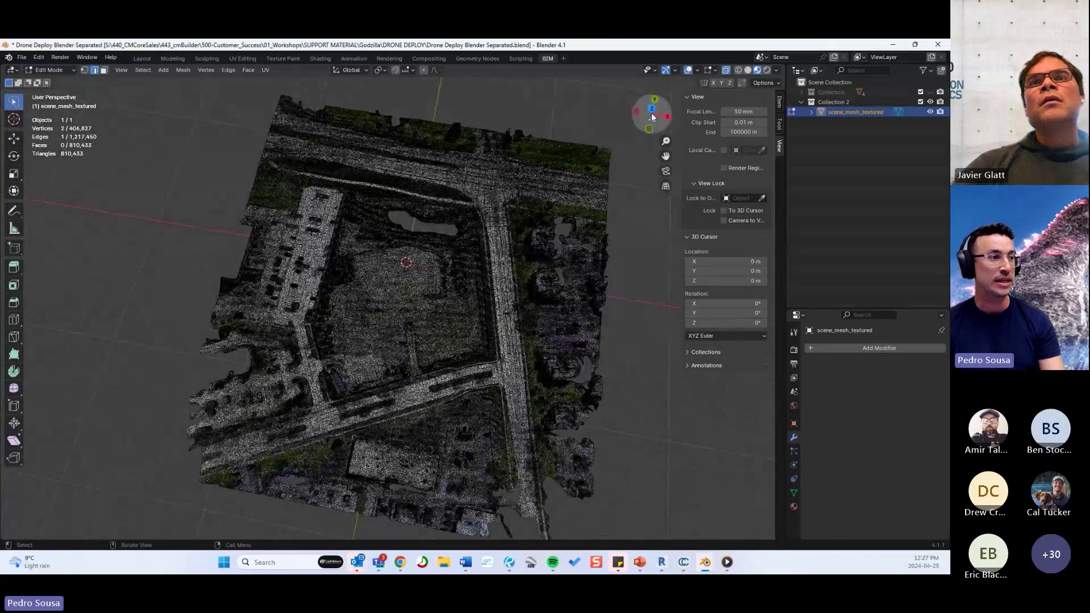
pyautogui.click(652, 109)
pyautogui.press('g')
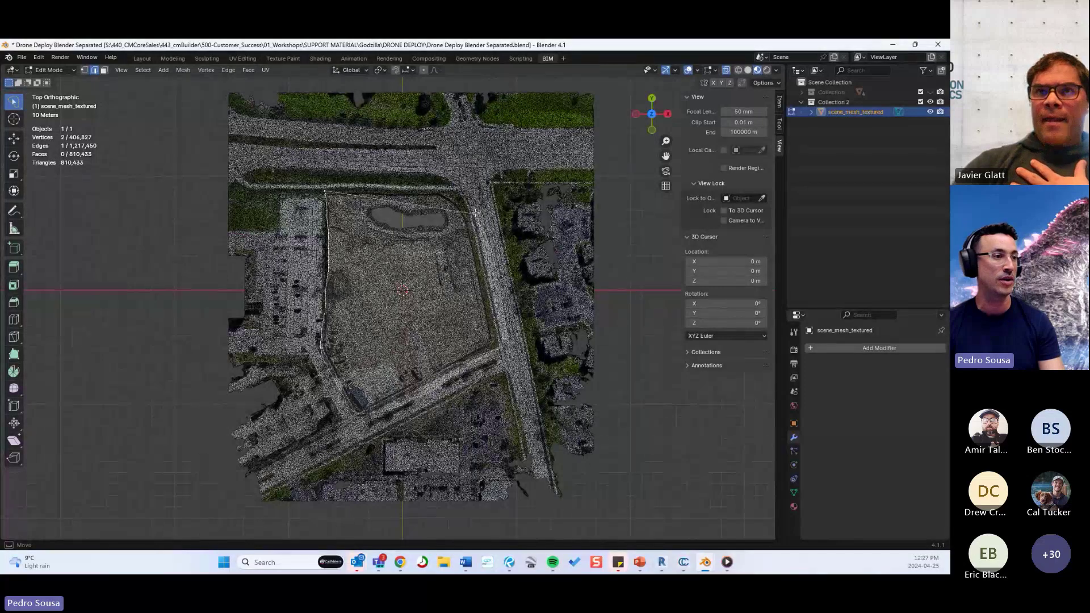
pyautogui.moveTo(397, 179); pyautogui.dragTo(327, 189)
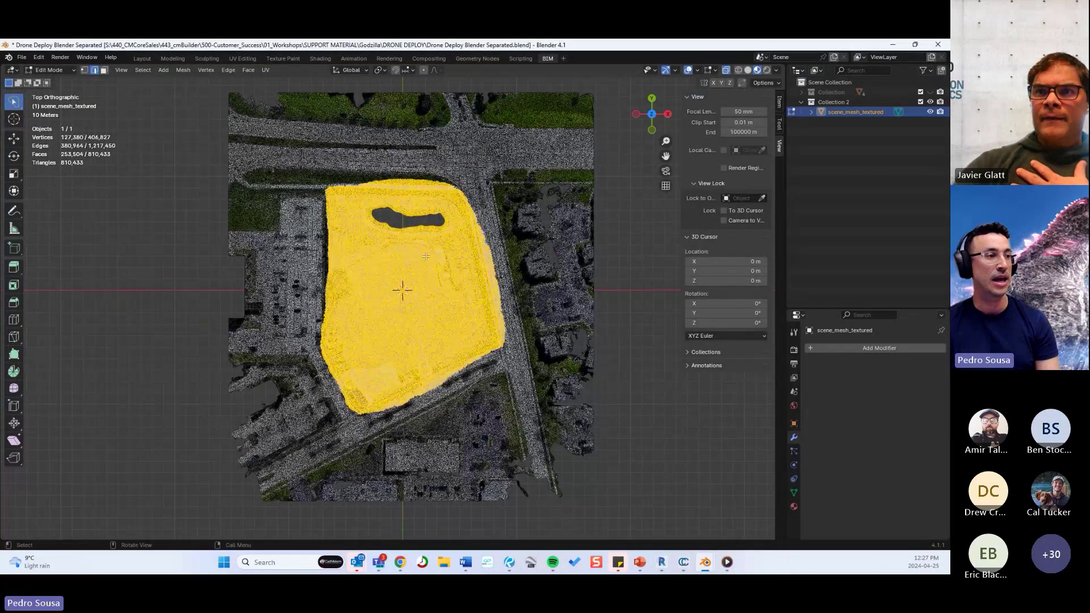
pyautogui.hotkey('ctrl', 'e')
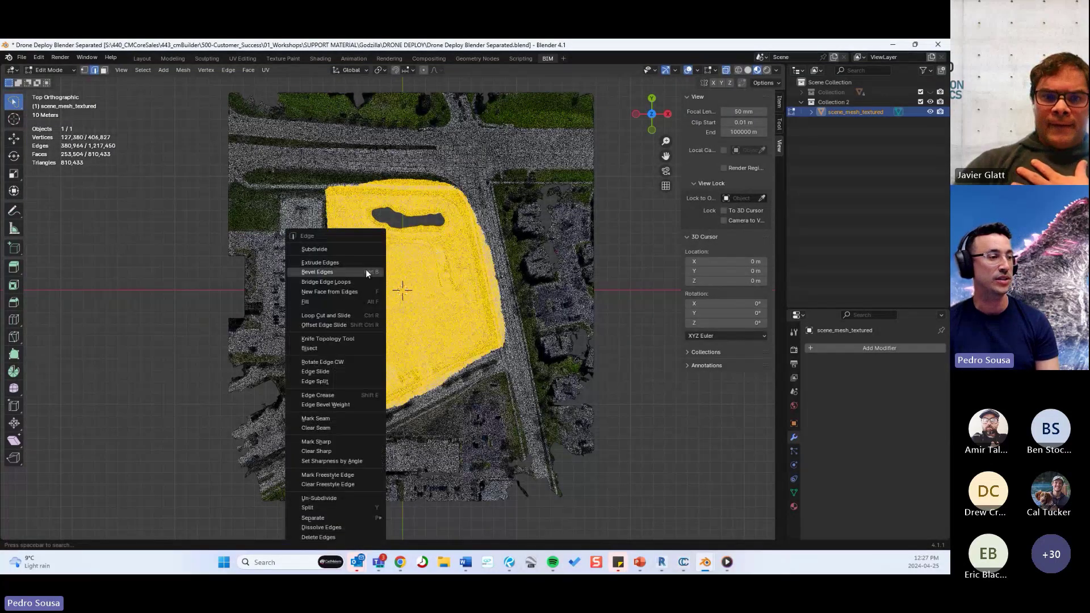
pyautogui.moveTo(345, 518)
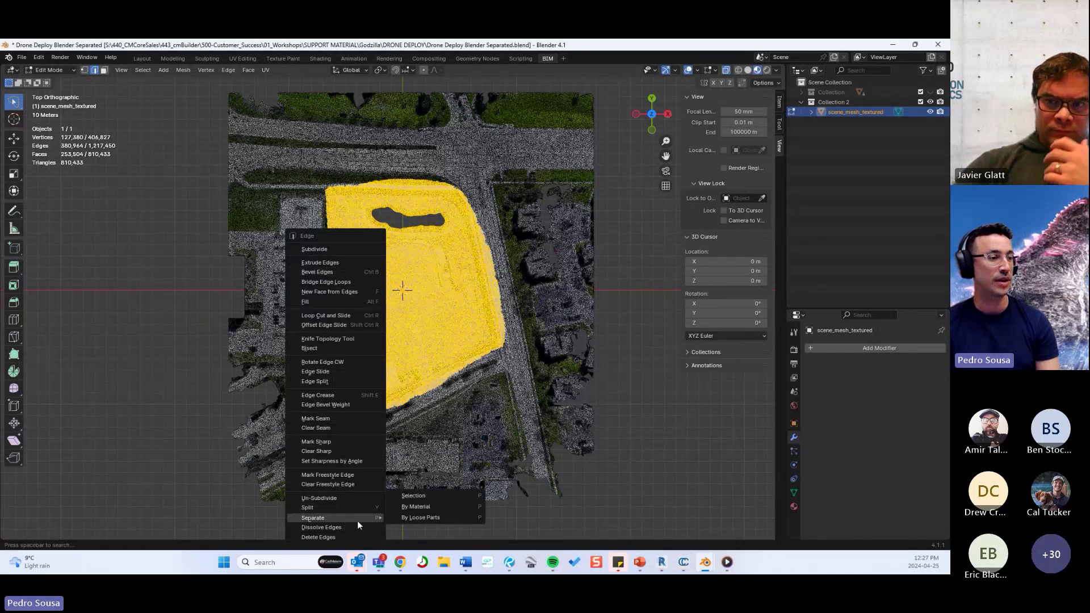
pyautogui.click(427, 495)
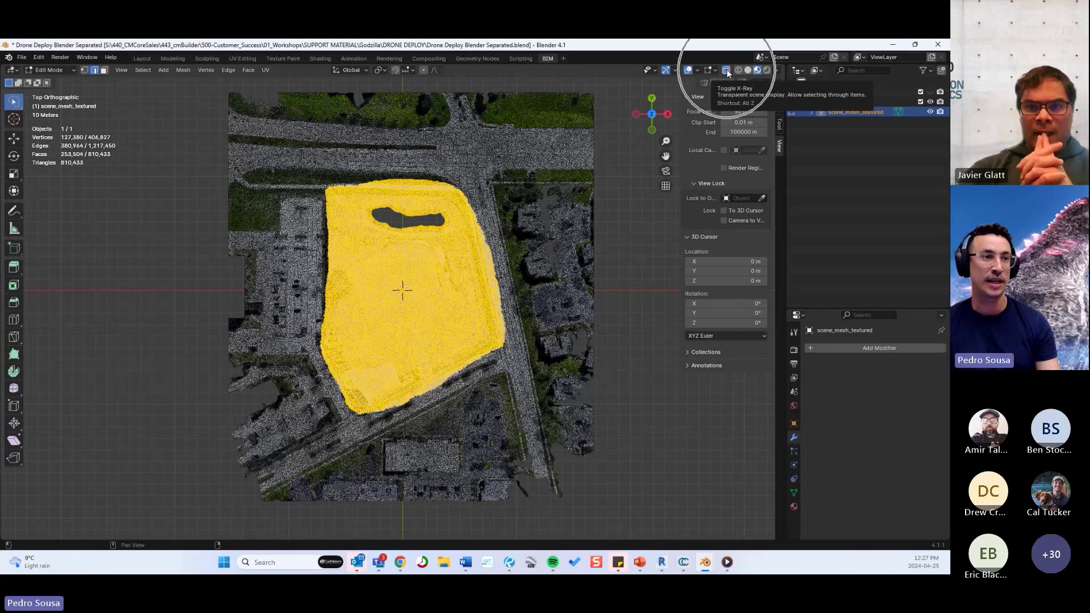
# Step: Turn off X-ray and lasso the road and houses east of the construction site
pyautogui.click(758, 70)
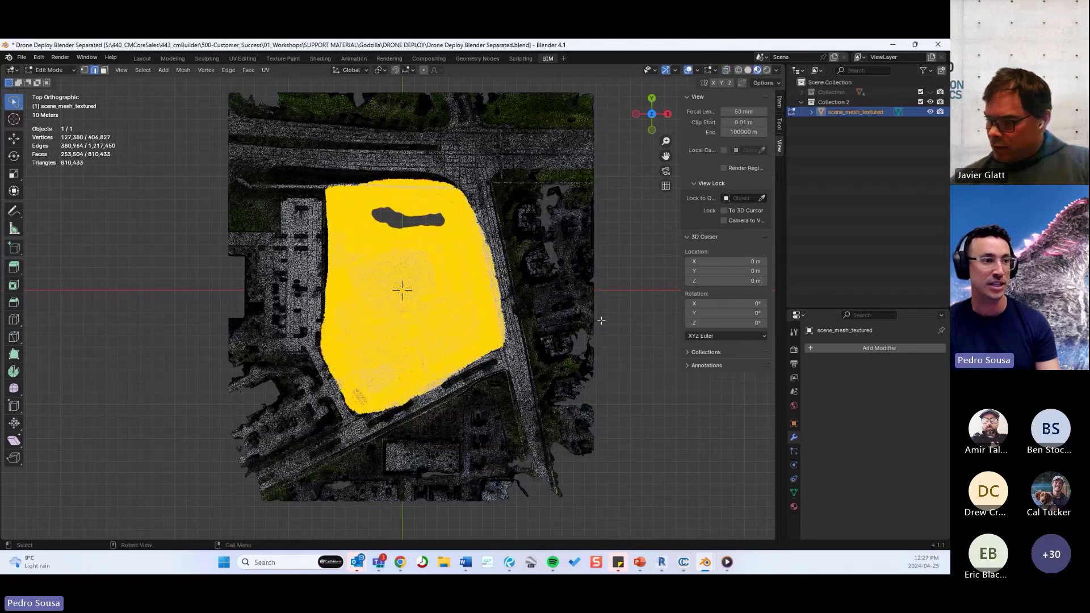
pyautogui.click(601, 321)
pyautogui.press('l')
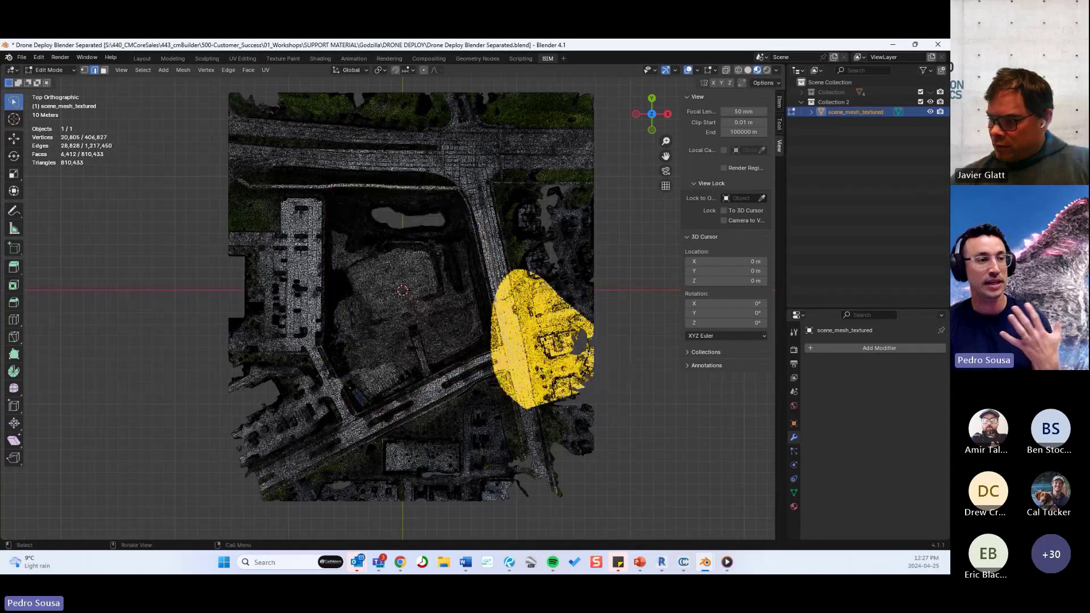
# Step: Examine up close which edges of the eastern road and house area the lasso picks with X-ray off
pyautogui.scroll(5, 587, 353)
pyautogui.keyDown('shift'); pyautogui.moveTo(590, 369); pyautogui.dragTo(396, 325, button='middle'); pyautogui.keyUp('shift')
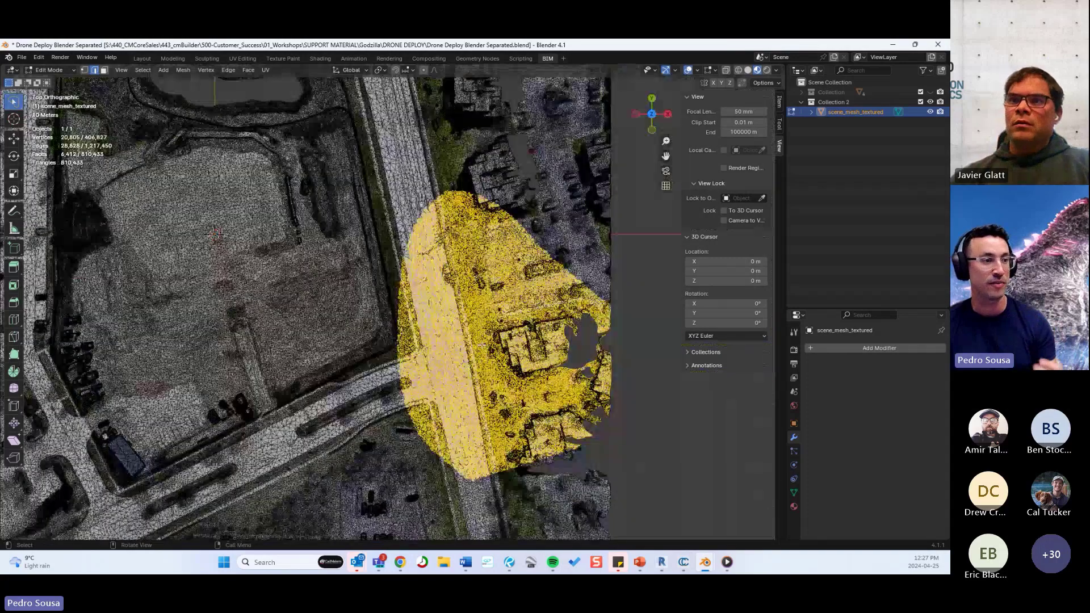
pyautogui.scroll(4, 526, 434)
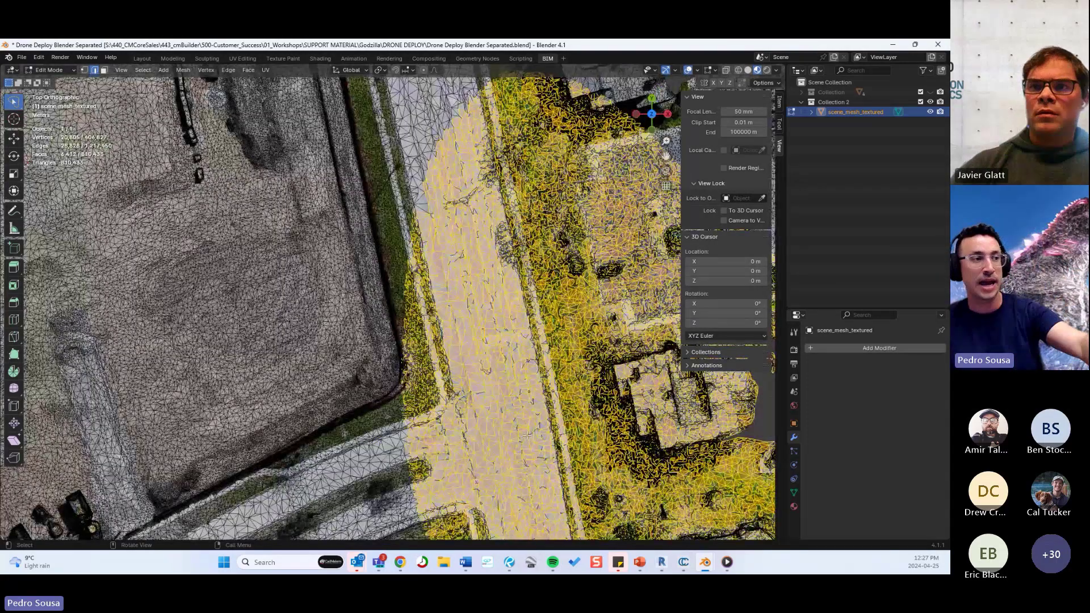
pyautogui.scroll(-10, 399, 322)
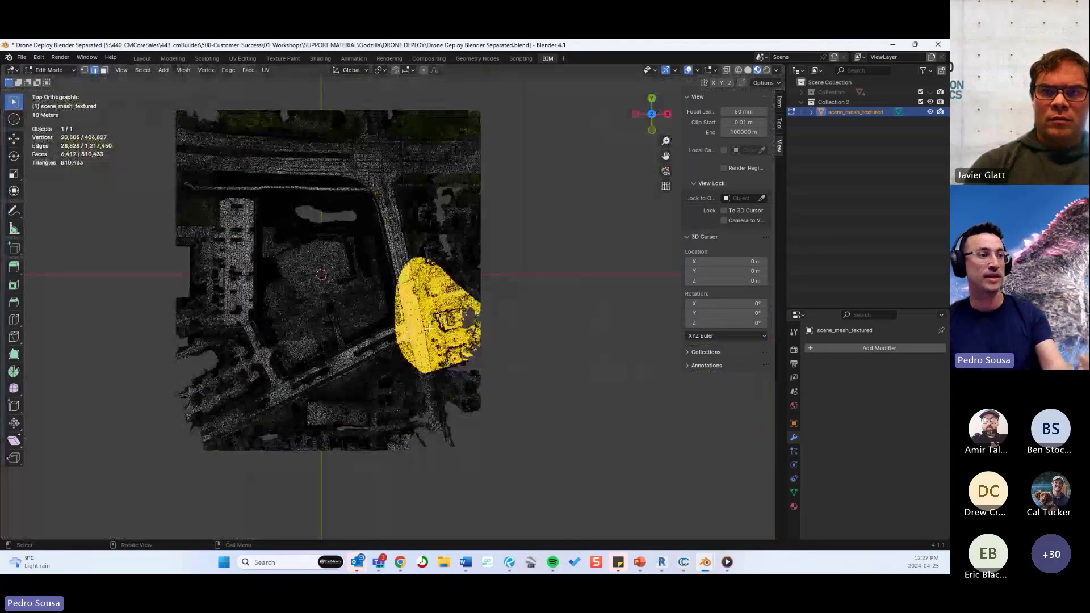
pyautogui.scroll(3, 399, 322)
pyautogui.scroll(-3, 400, 322)
pyautogui.scroll(4, 399, 322)
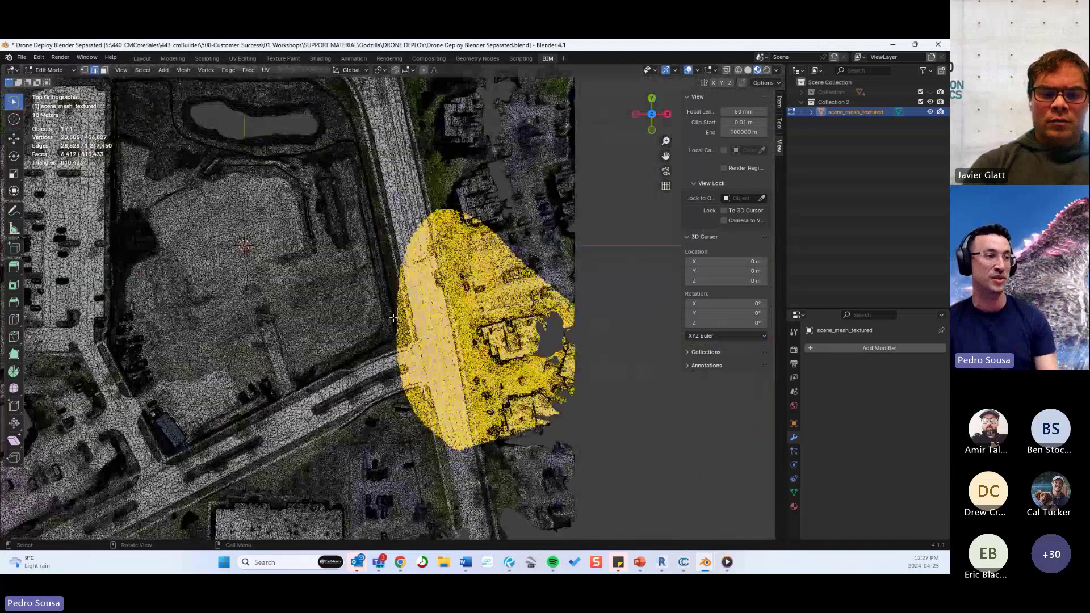
pyautogui.keyDown('shift'); pyautogui.moveTo(393, 318); pyautogui.dragTo(517, 296, button='middle'); pyautogui.keyUp('shift')
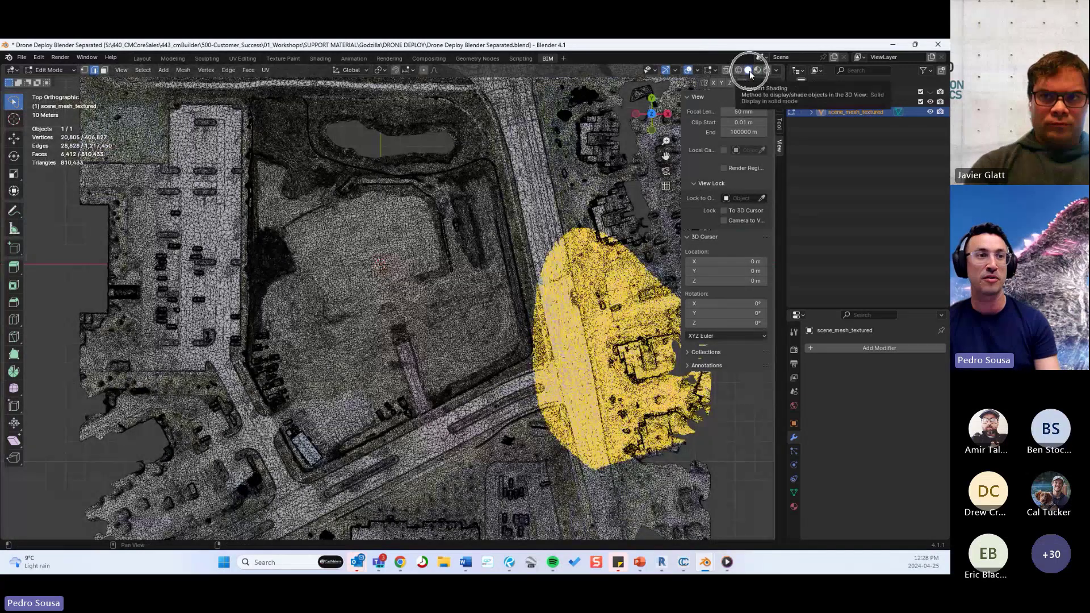
# Step: Compare solid shading with Material Preview, ending in Material Preview with X-ray on, and clear the eastern selection
pyautogui.scroll(3, 352, 257)
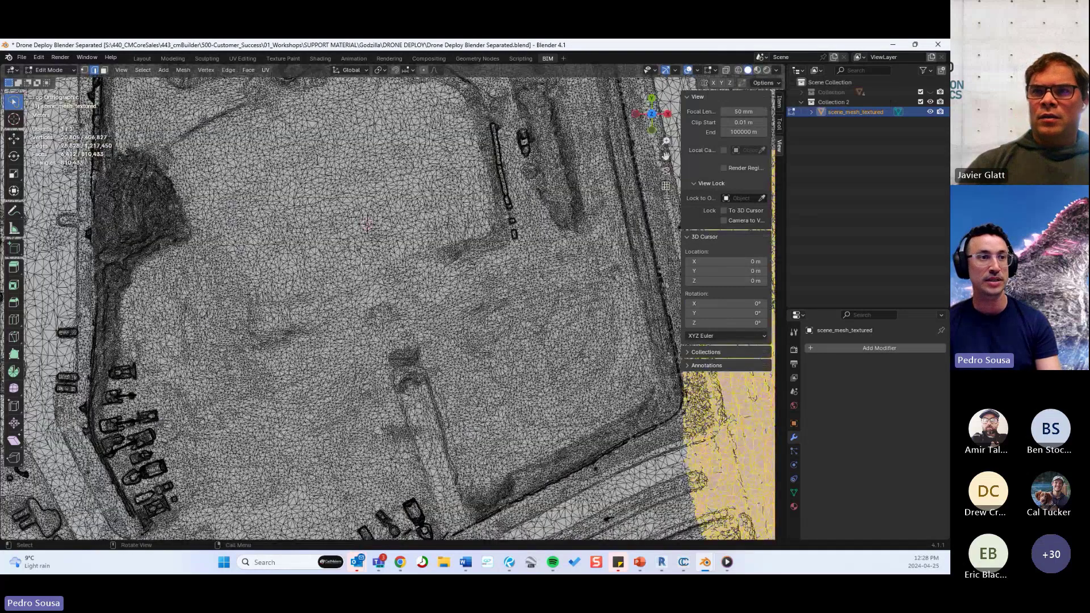
pyautogui.scroll(-3, 361, 261)
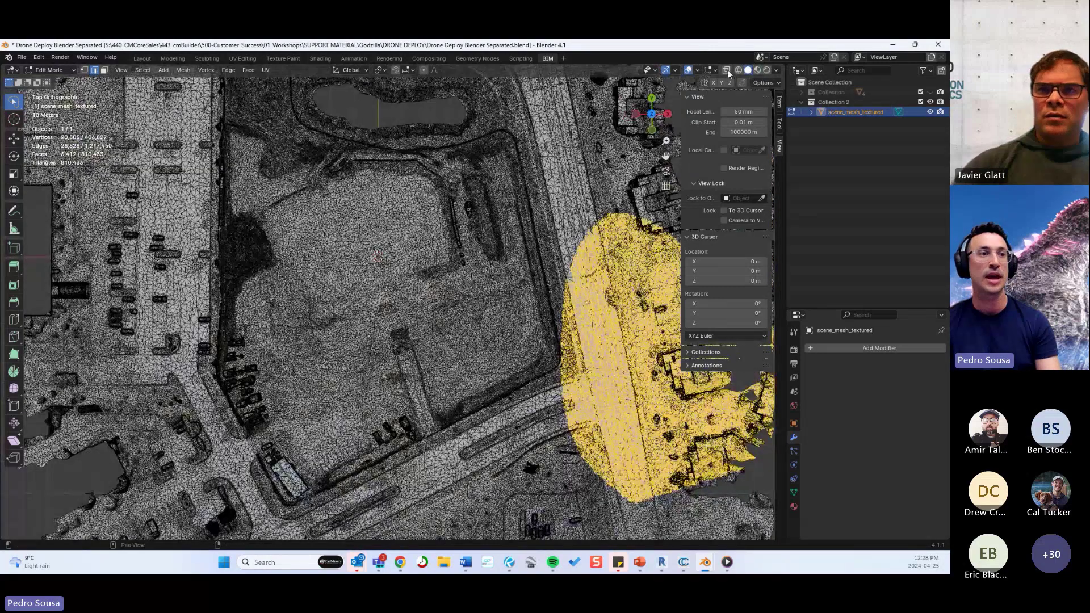
pyautogui.click(758, 70)
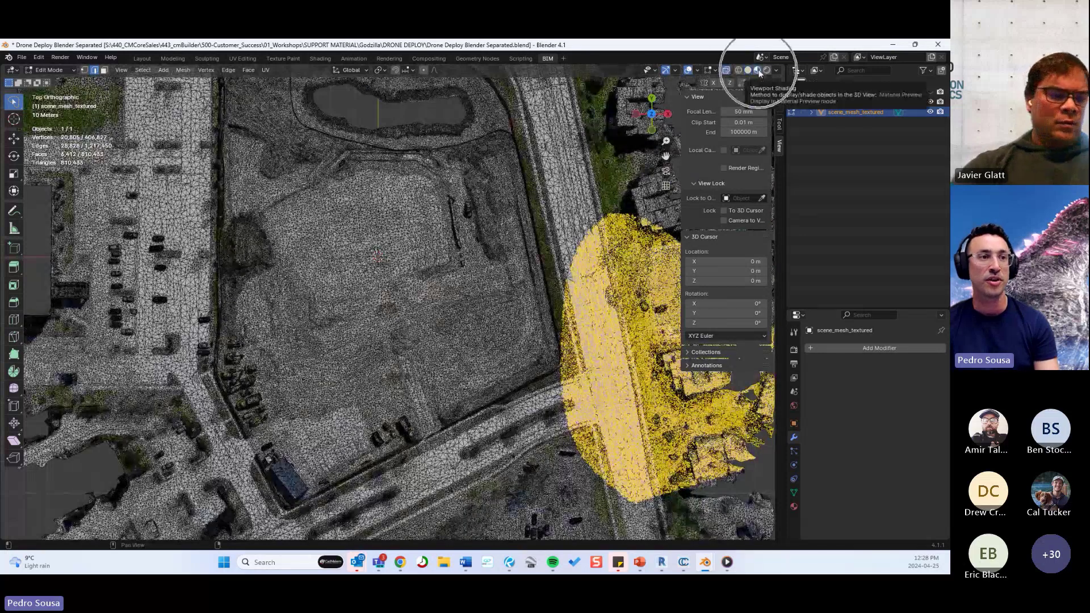
pyautogui.scroll(-3, 552, 271)
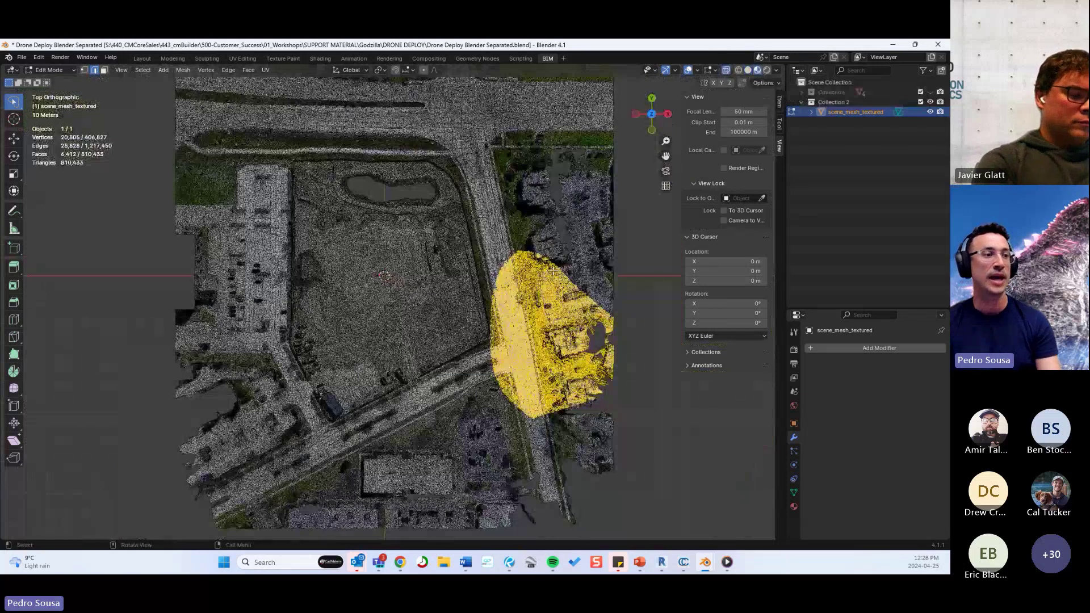
pyautogui.scroll(-2, 552, 271)
pyautogui.click(636, 300)
# Step: Lasso the central construction site along its perimeter and separate the selection into its own object
pyautogui.scroll(1, 403, 209)
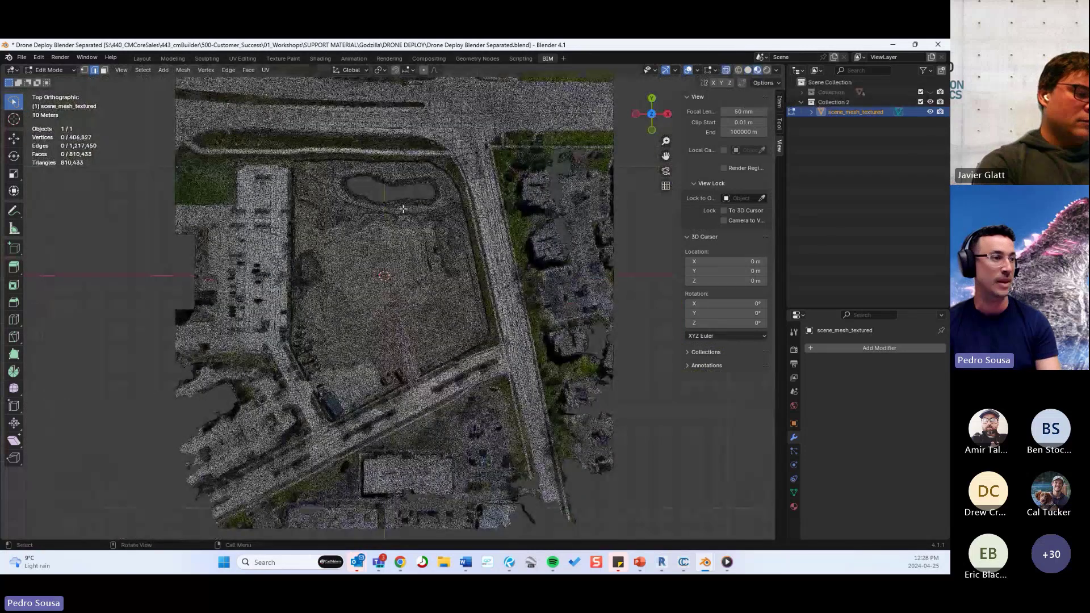
pyautogui.keyDown('shift'); pyautogui.moveTo(320, 151); pyautogui.dragTo(403, 180, button='middle'); pyautogui.keyUp('shift')
pyautogui.moveTo(372, 184)
pyautogui.mouseDown()
pyautogui.moveTo(376, 366)
pyautogui.moveTo(407, 455)
pyautogui.moveTo(534, 410)
pyautogui.moveTo(565, 382)
pyautogui.moveTo(583, 318)
pyautogui.moveTo(554, 187)
pyautogui.moveTo(506, 176)
pyautogui.moveTo(486, 215)
pyautogui.moveTo(408, 204)
pyautogui.moveTo(376, 187)
pyautogui.mouseUp()
pyautogui.rightClick(480, 281)
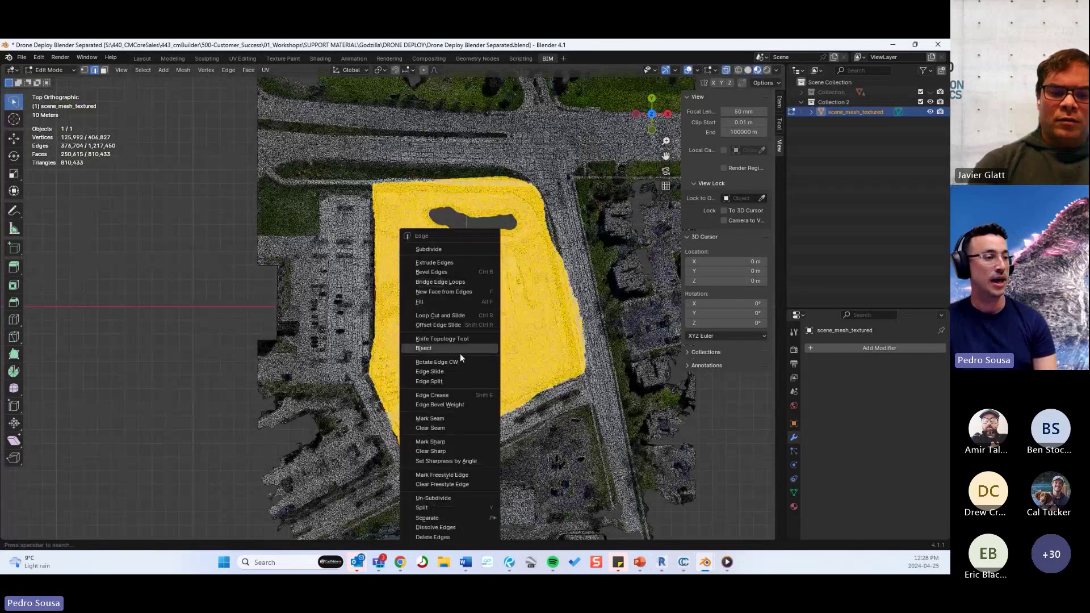
pyautogui.moveTo(454, 520)
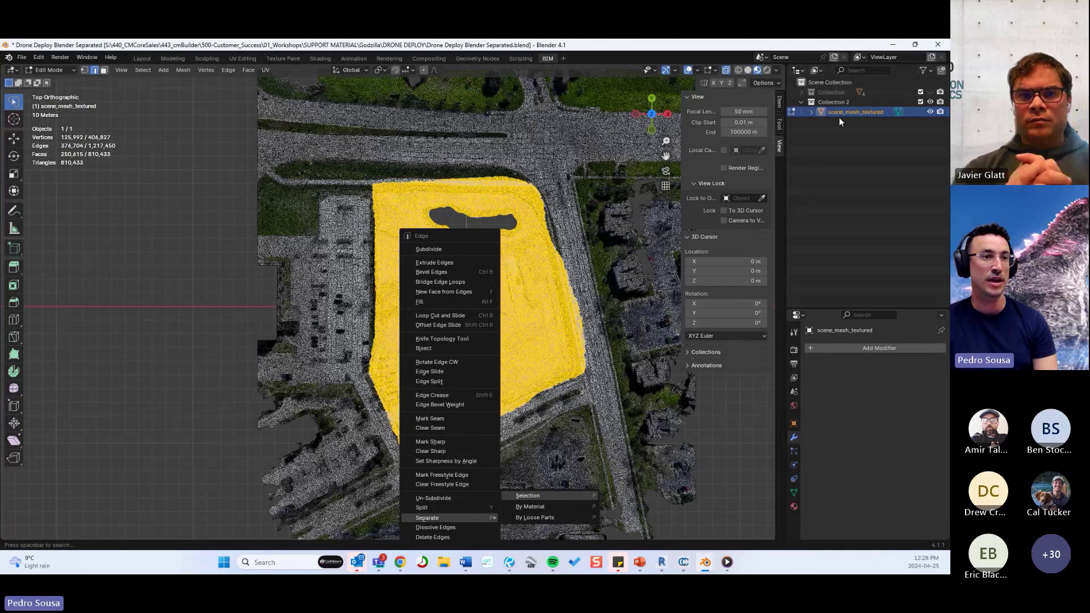
pyautogui.press('Return')
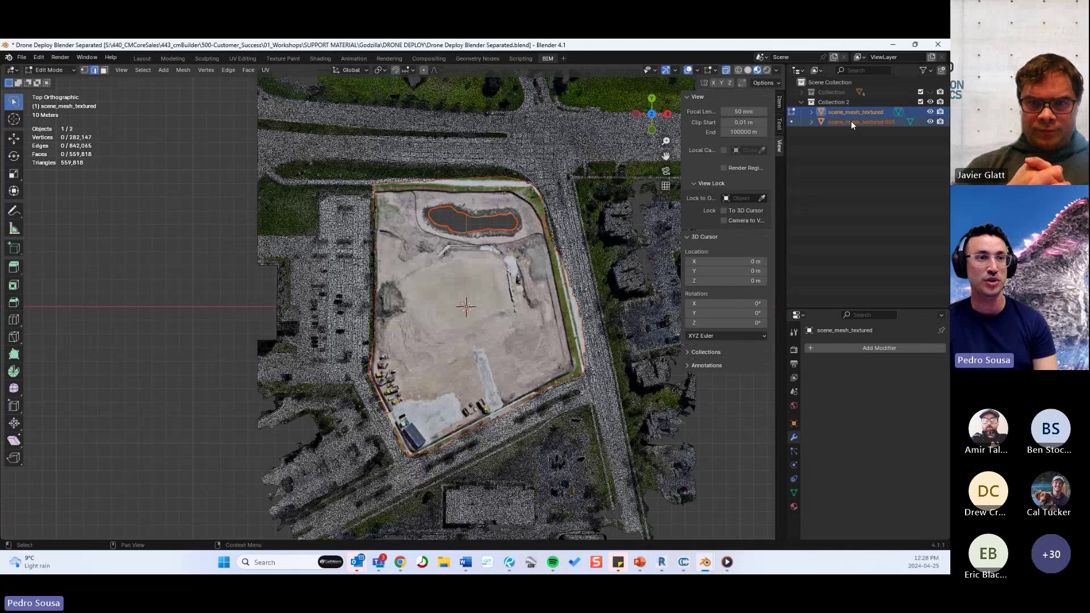
# Step: Deselect the separated construction site mesh and return to Object Mode
pyautogui.keyDown('ctrl'); pyautogui.click(825, 122); pyautogui.keyUp('ctrl')
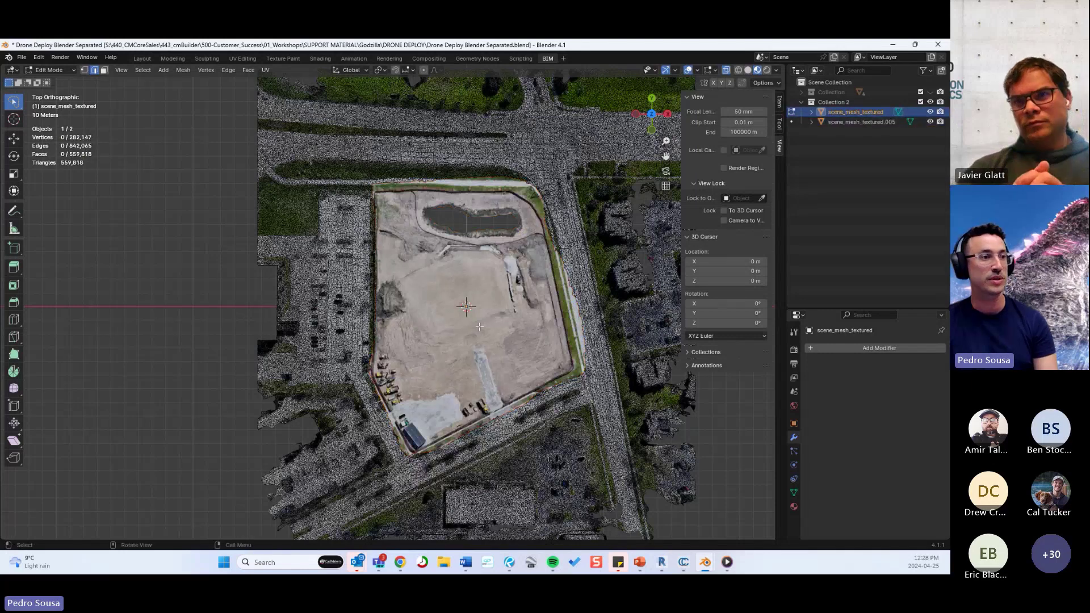
pyautogui.click(50, 70)
pyautogui.click(52, 81)
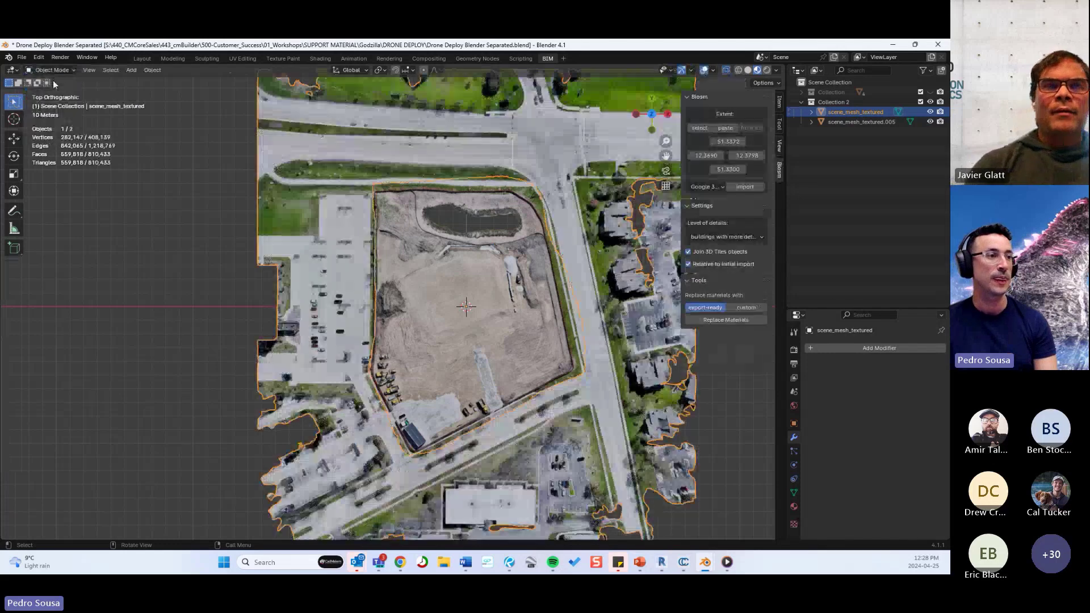
# Step: Toggle the visibility of the surrounding terrain and the separated construction site to check each mesh in perspective
pyautogui.moveTo(347, 343); pyautogui.dragTo(367, 271, button='middle')
pyautogui.click(856, 113)
pyautogui.click(930, 112)
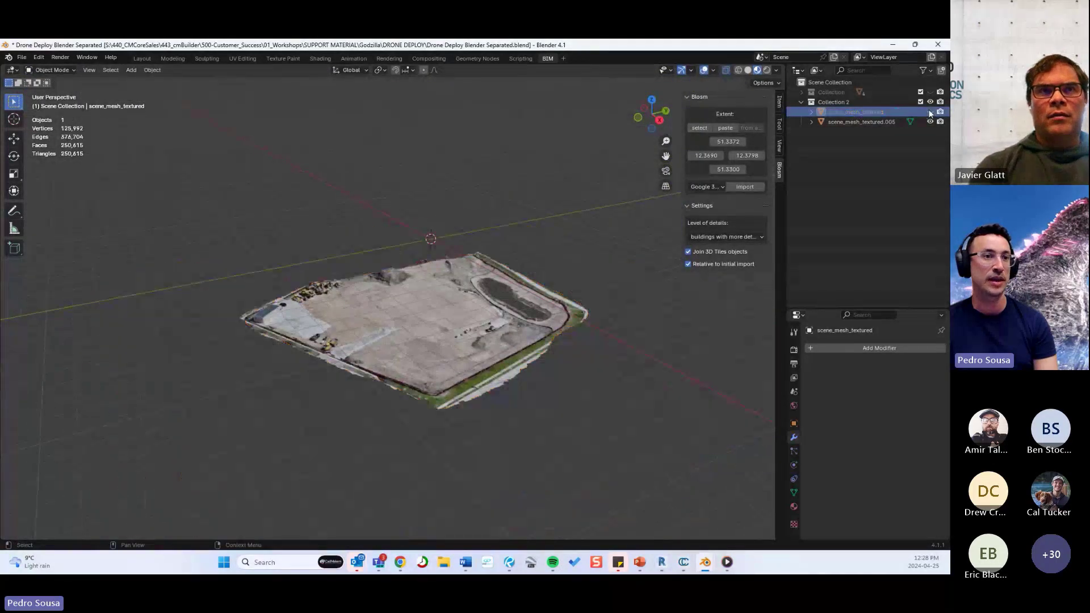
pyautogui.click(930, 112)
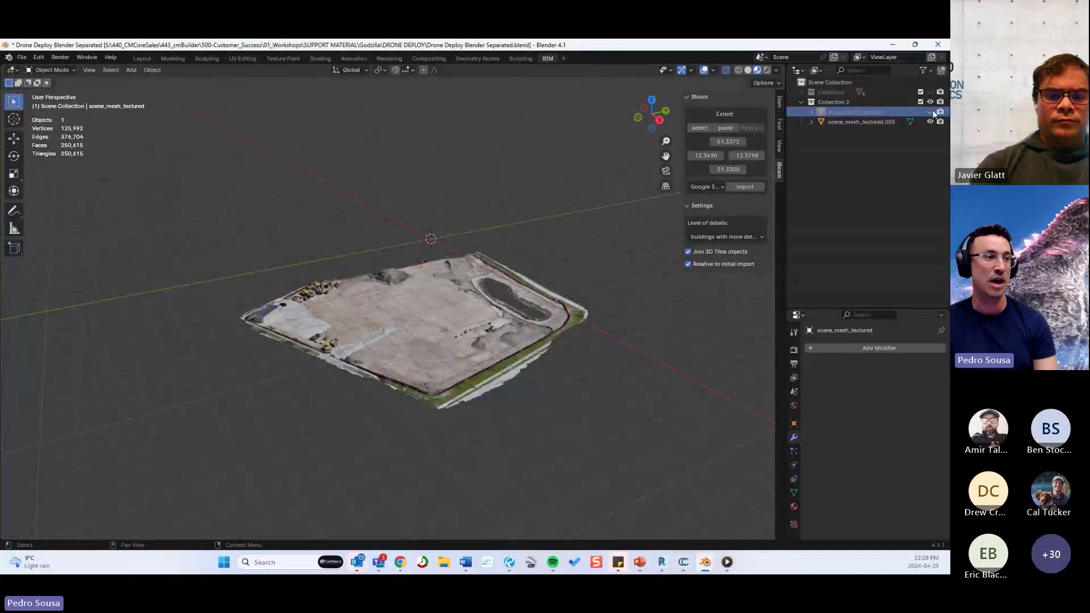
pyautogui.click(930, 121)
pyautogui.click(931, 121)
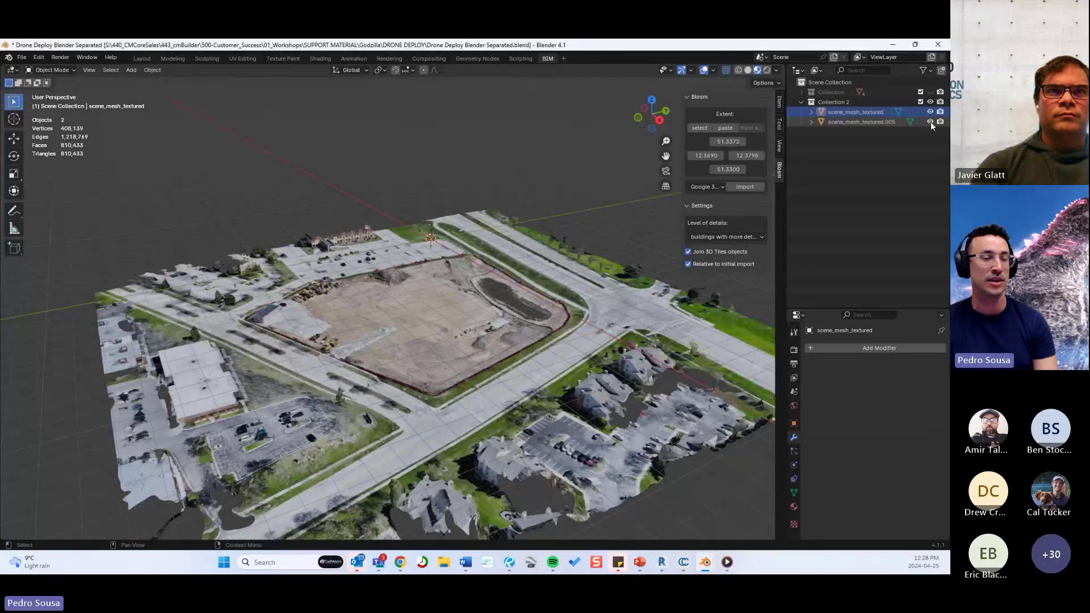
# Step: Show the first Collection with its previously separated meshes and hide Collection 2
pyautogui.click(802, 92)
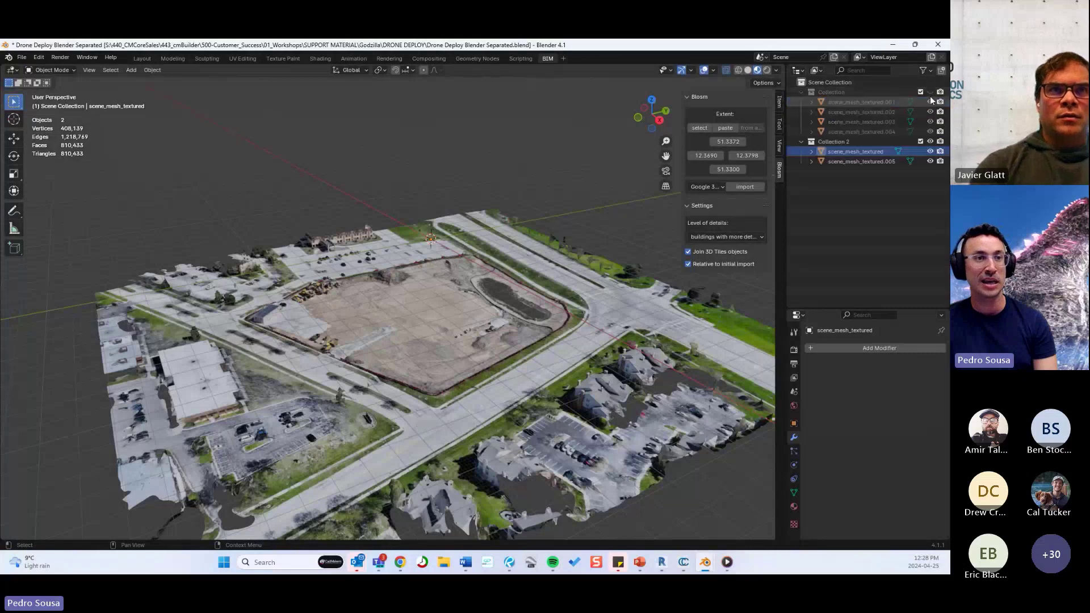
pyautogui.click(930, 92)
pyautogui.click(930, 142)
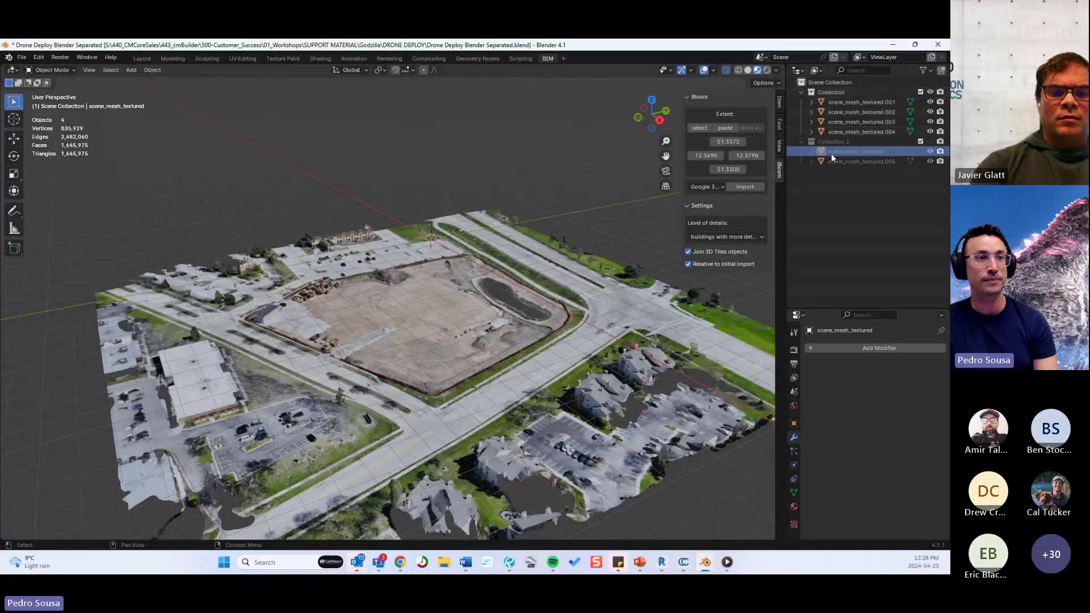
pyautogui.click(802, 141)
pyautogui.moveTo(551, 250); pyautogui.dragTo(533, 271, button='middle')
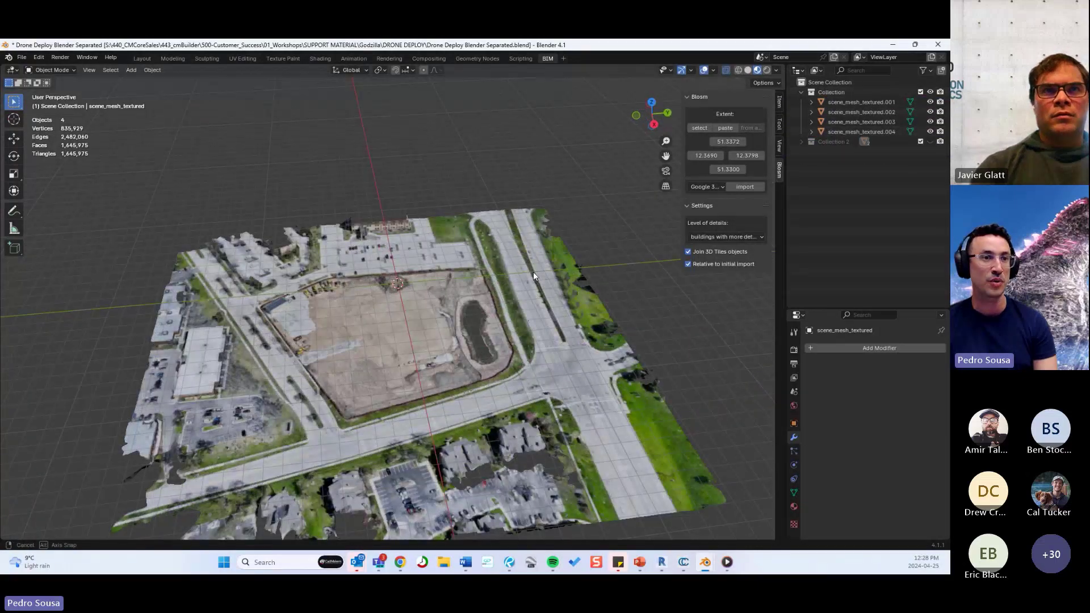
# Step: Hide the meshes scene_mesh_textured.002 and scene_mesh_textured.003, keeping scene_mesh_textured.001 and scene_mesh_textured.004 shown
pyautogui.click(869, 102)
pyautogui.click(931, 103)
pyautogui.click(931, 102)
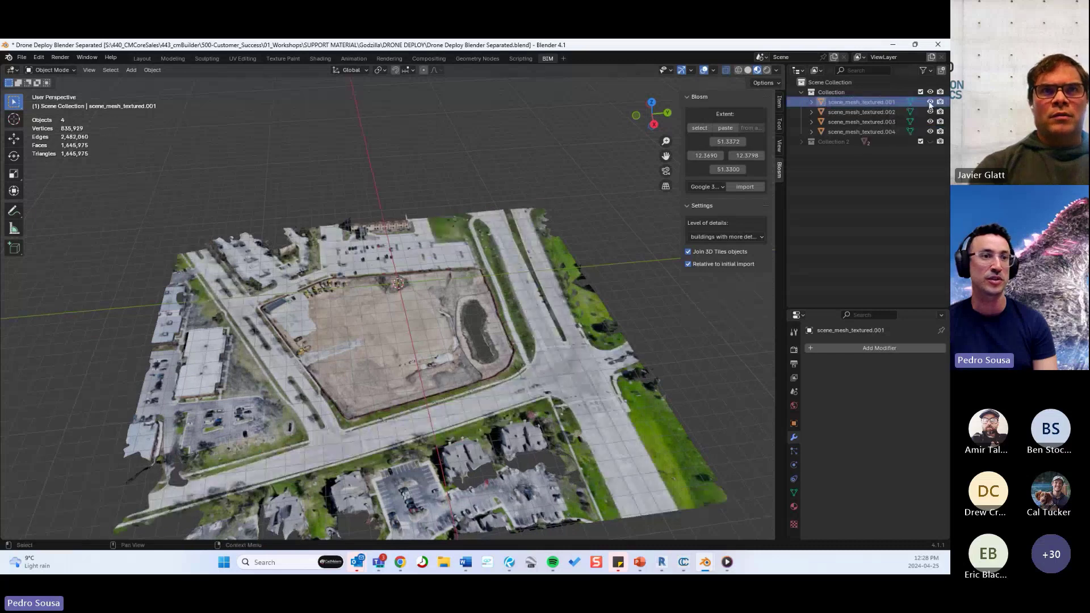
pyautogui.moveTo(931, 102); pyautogui.dragTo(930, 115)
pyautogui.click(930, 121)
pyautogui.click(930, 103)
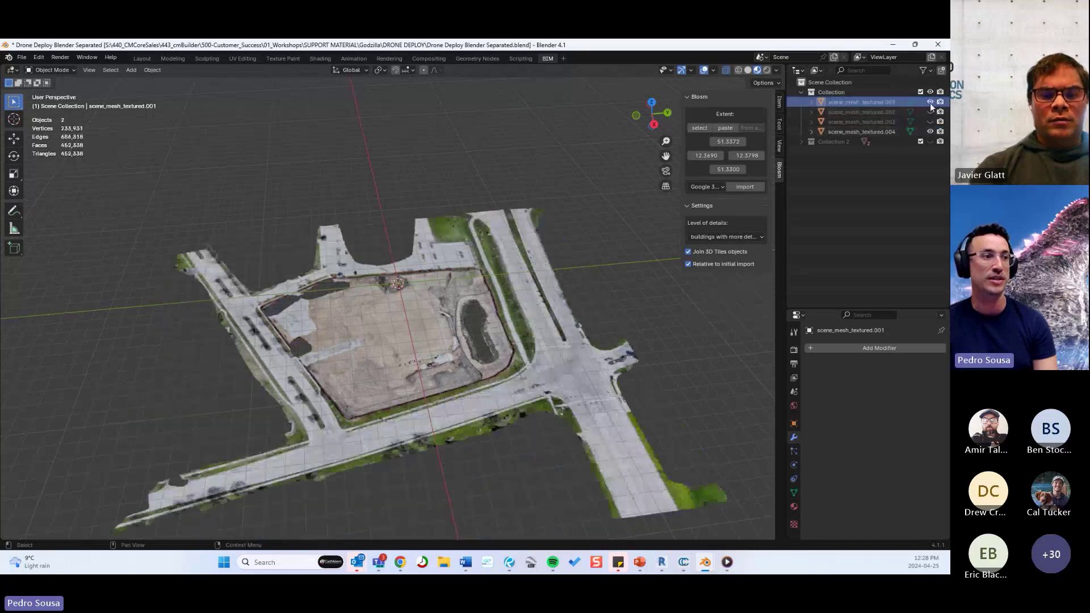
pyautogui.moveTo(499, 335)
pyautogui.mouseDown(button='middle')
pyautogui.moveTo(535, 314)
pyautogui.moveTo(506, 307)
pyautogui.moveTo(489, 318)
pyautogui.mouseUp(button='middle')
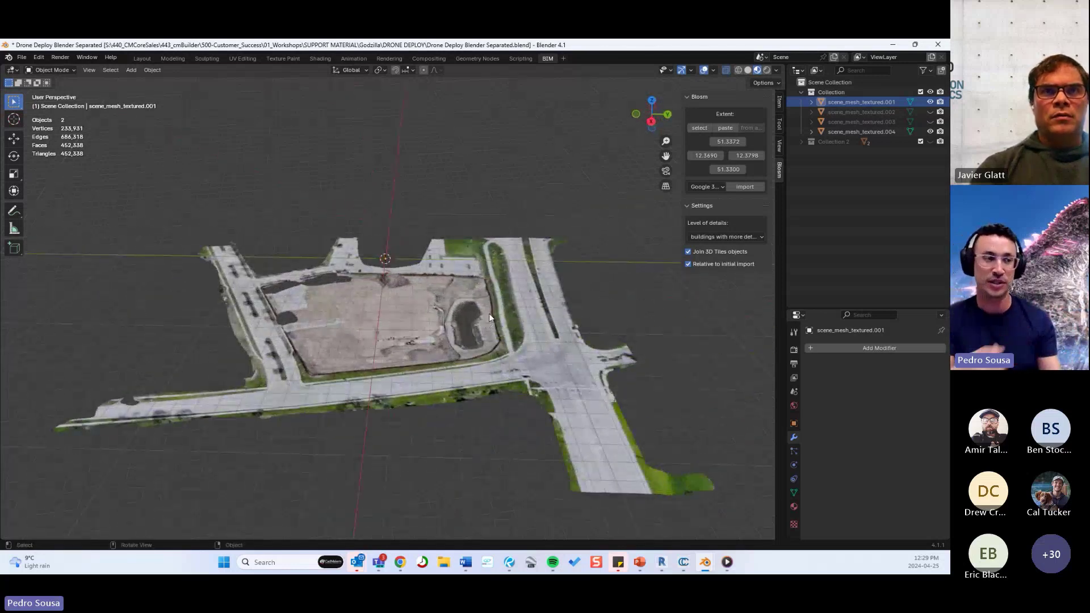
pyautogui.moveTo(523, 292); pyautogui.dragTo(565, 287, button='middle')
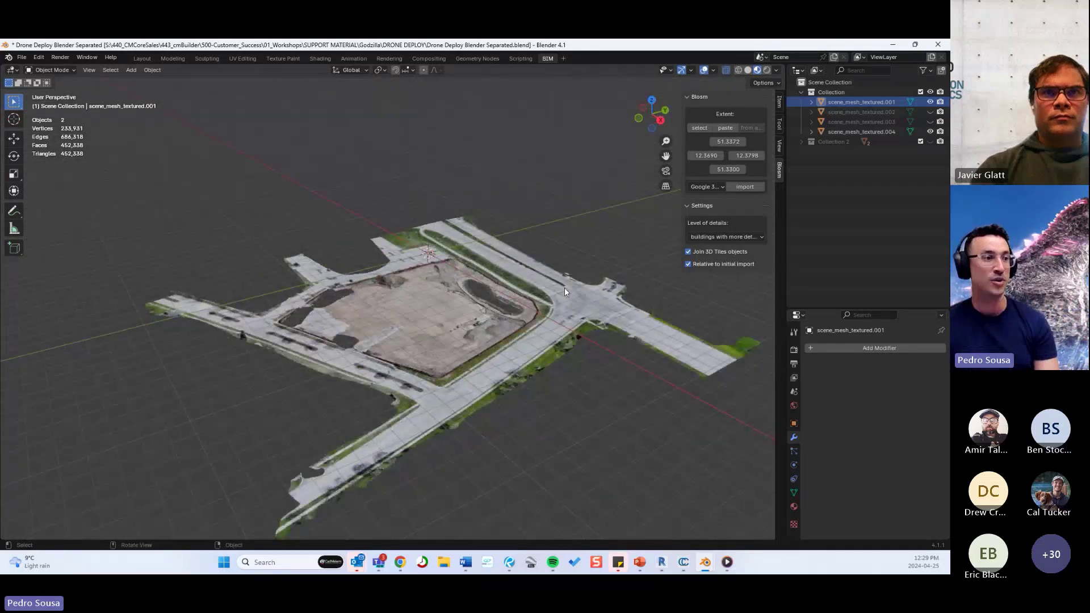
pyautogui.click(23, 59)
pyautogui.moveTo(48, 209)
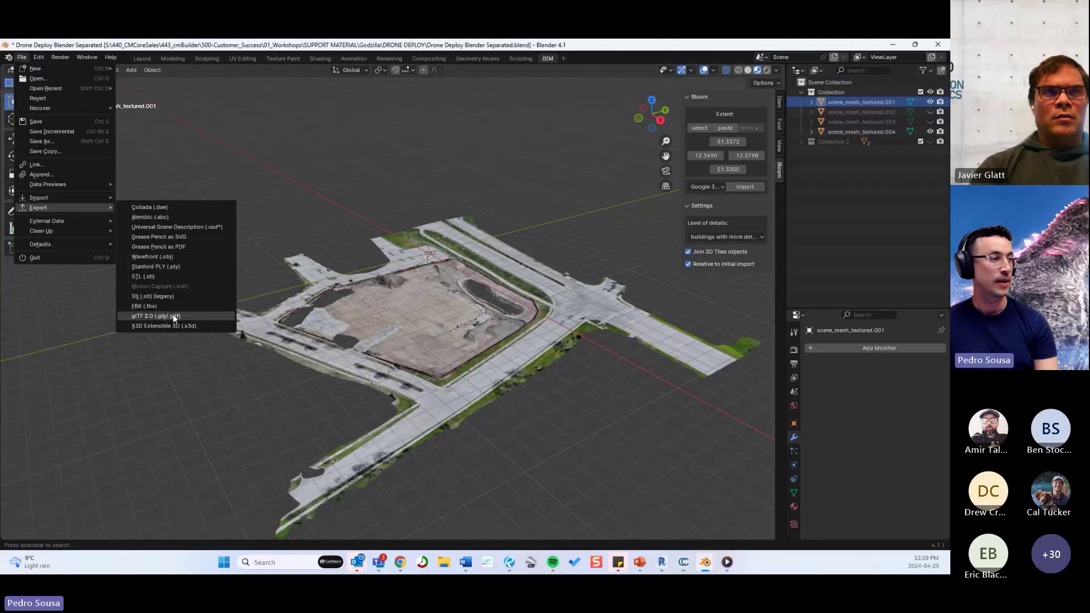
pyautogui.click(173, 315)
pyautogui.press('Escape')
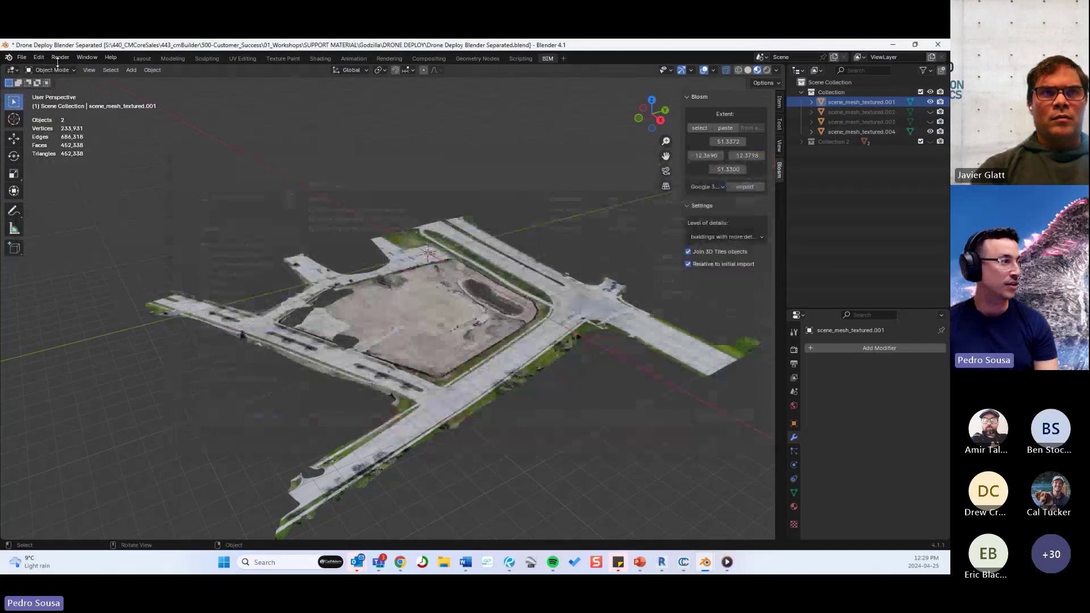
# Step: Start a glTF 2.0 export and limit the included content to Visible Objects
pyautogui.click(21, 58)
pyautogui.moveTo(81, 207)
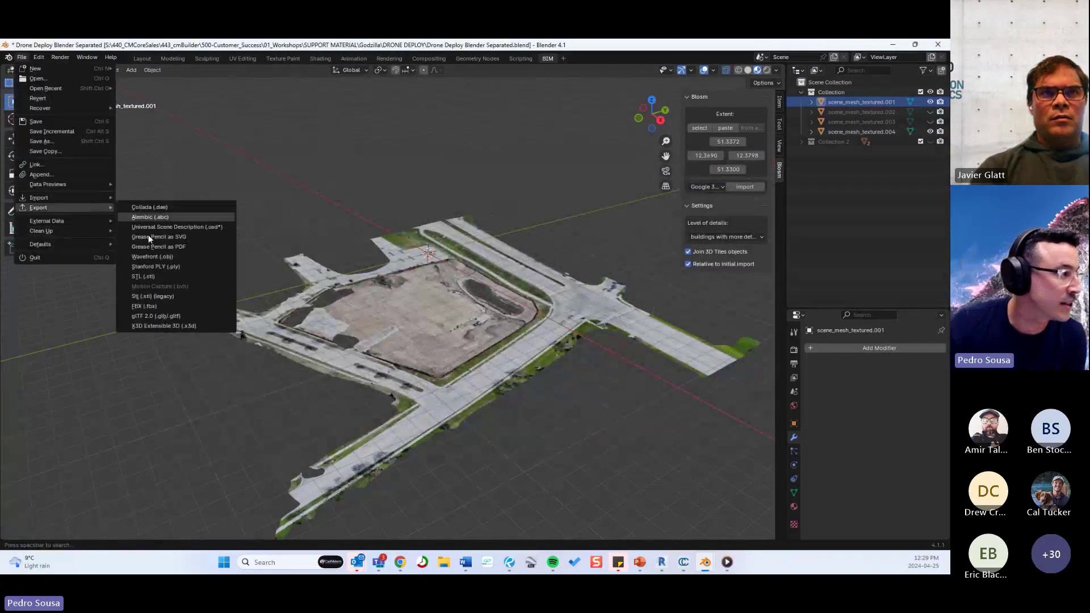
pyautogui.click(162, 319)
pyautogui.moveTo(487, 165); pyautogui.dragTo(352, 111)
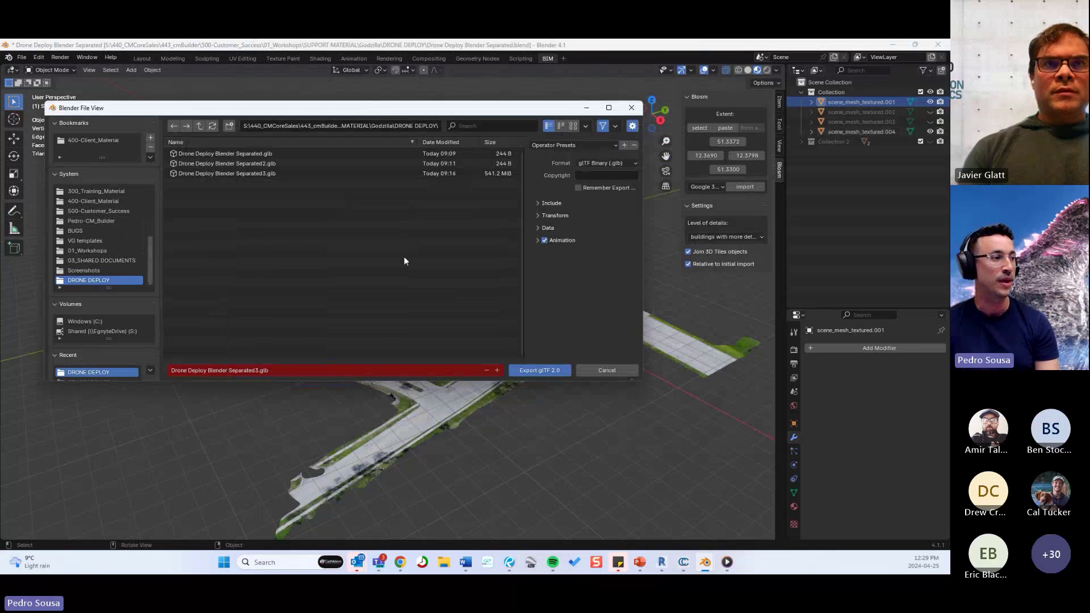
pyautogui.click(539, 204)
pyautogui.click(577, 229)
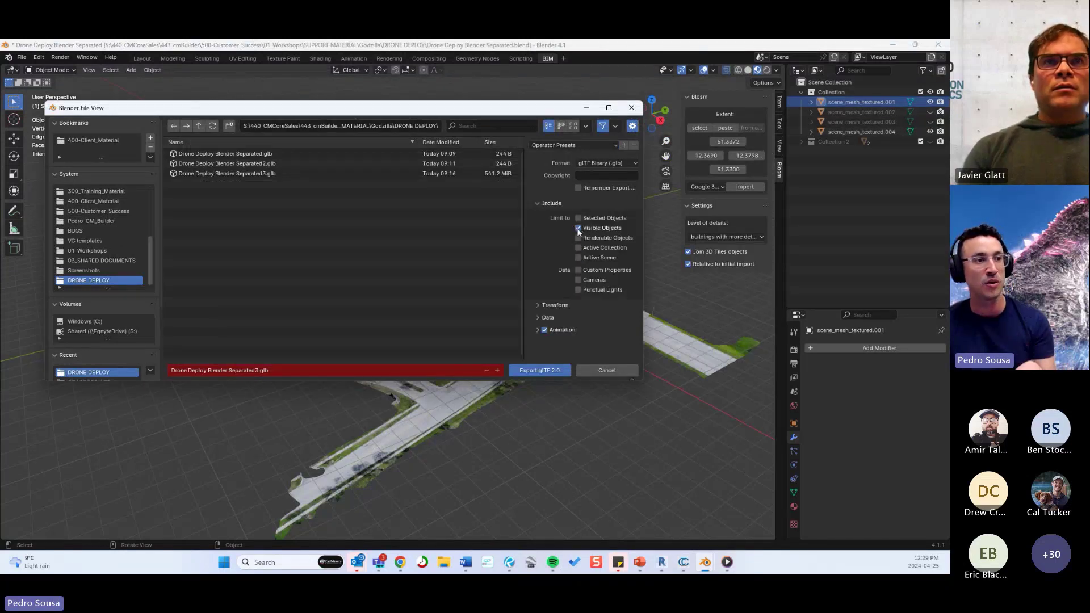
# Step: Keep the glTF export limited to Visible Objects and hide scene_mesh_textured.001 so only scene_mesh_textured.004 is shown
pyautogui.click(578, 228)
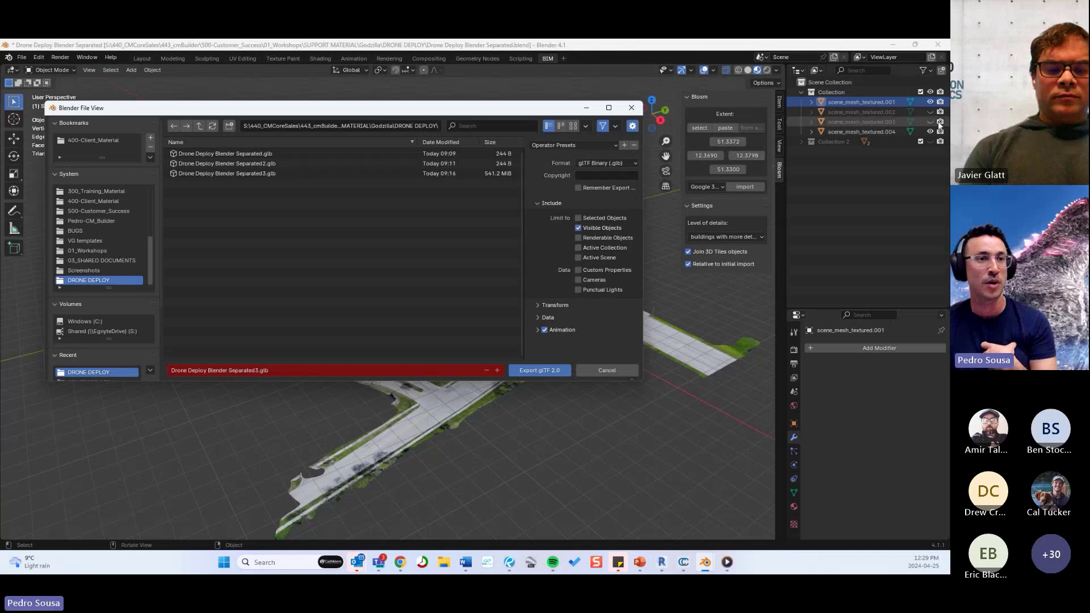
pyautogui.click(930, 102)
pyautogui.moveTo(545, 108); pyautogui.dragTo(564, 121)
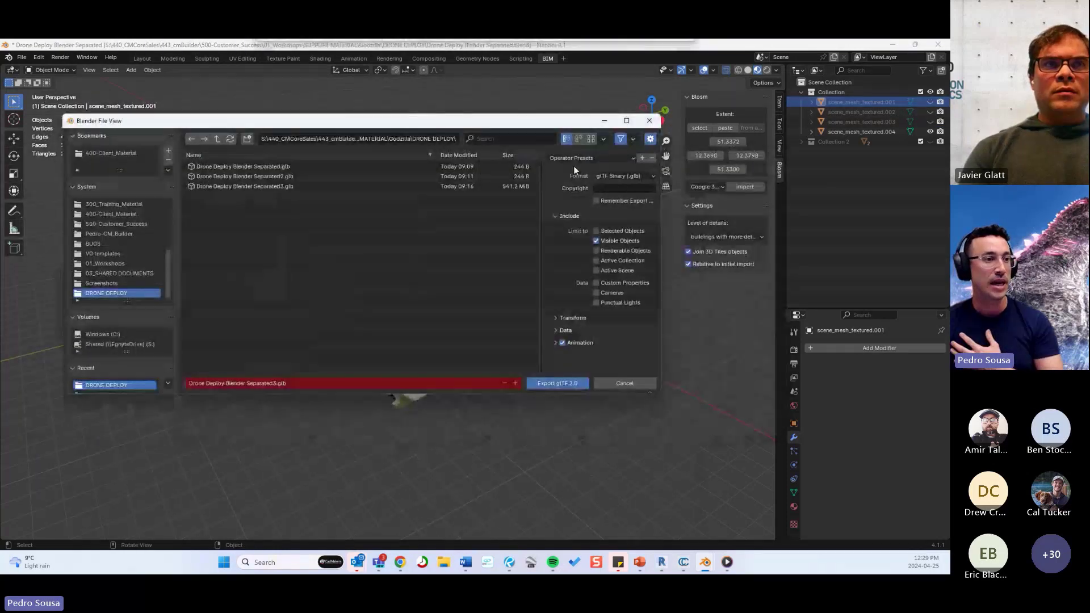
# Step: Check the +Y Up transform option for the glTF export and cancel the export
pyautogui.click(556, 318)
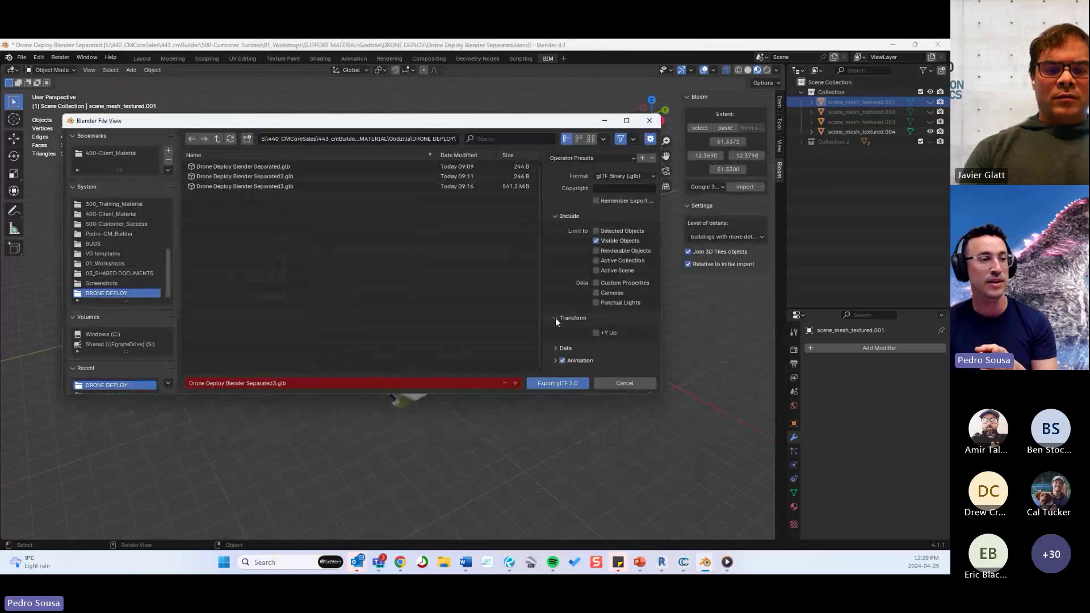
pyautogui.click(596, 334)
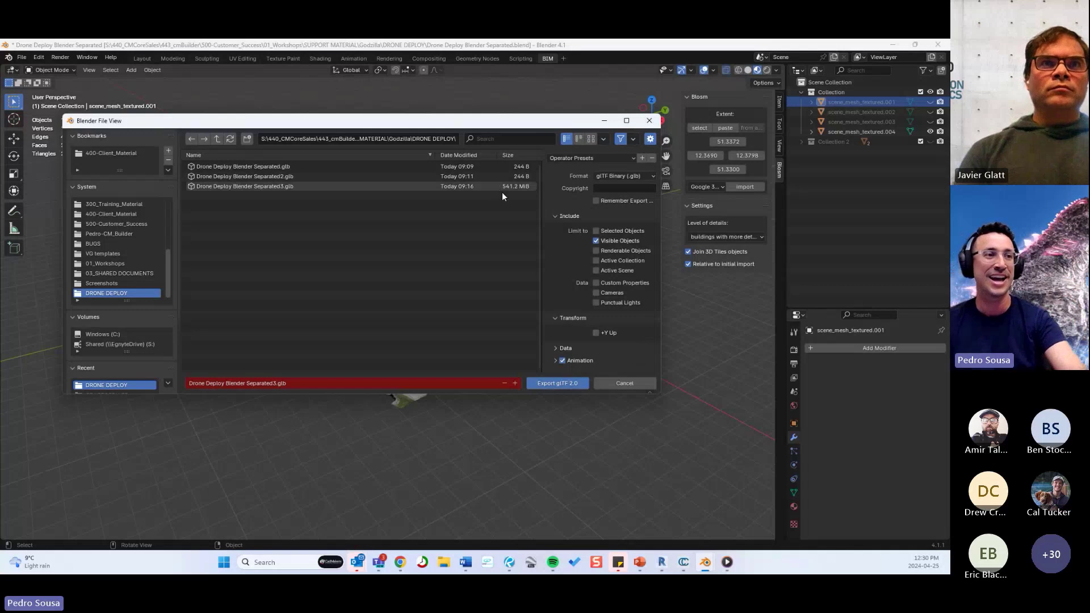
pyautogui.click(635, 384)
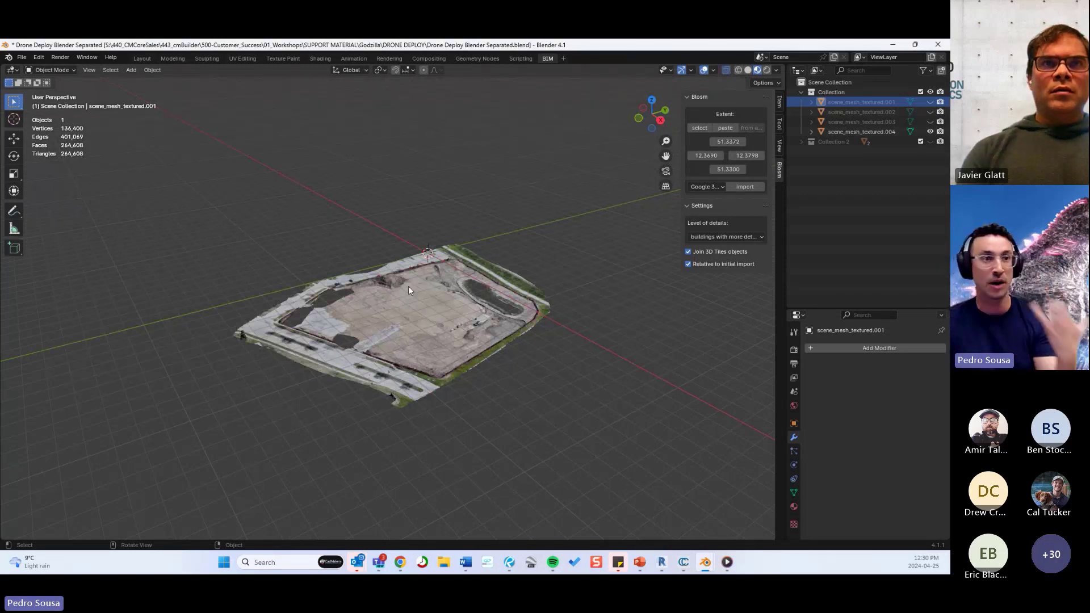
# Step: View the source topography in Revit, switch to the unsaved Blender scene of it, and display the available import formats, including FBX
pyautogui.moveTo(514, 310); pyautogui.dragTo(485, 302, button='middle')
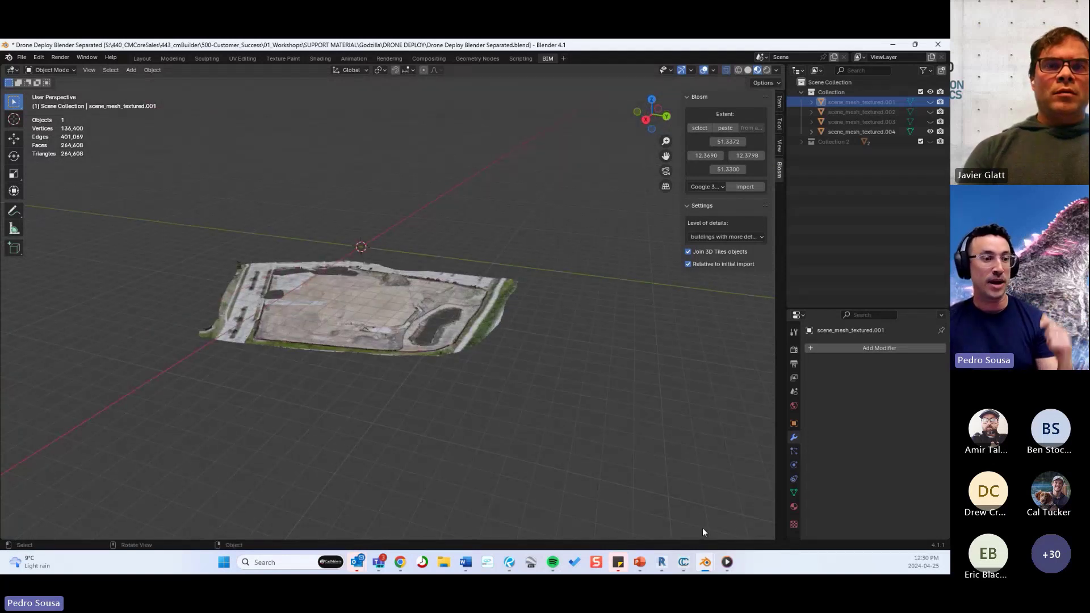
pyautogui.click(661, 562)
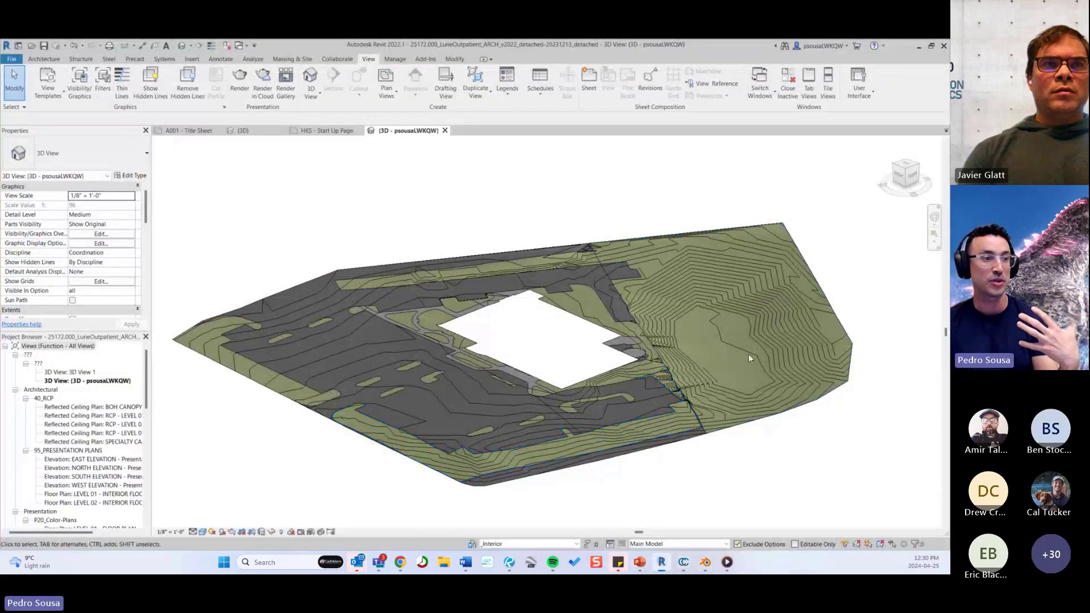
pyautogui.click(705, 562)
pyautogui.click(767, 487)
pyautogui.click(22, 58)
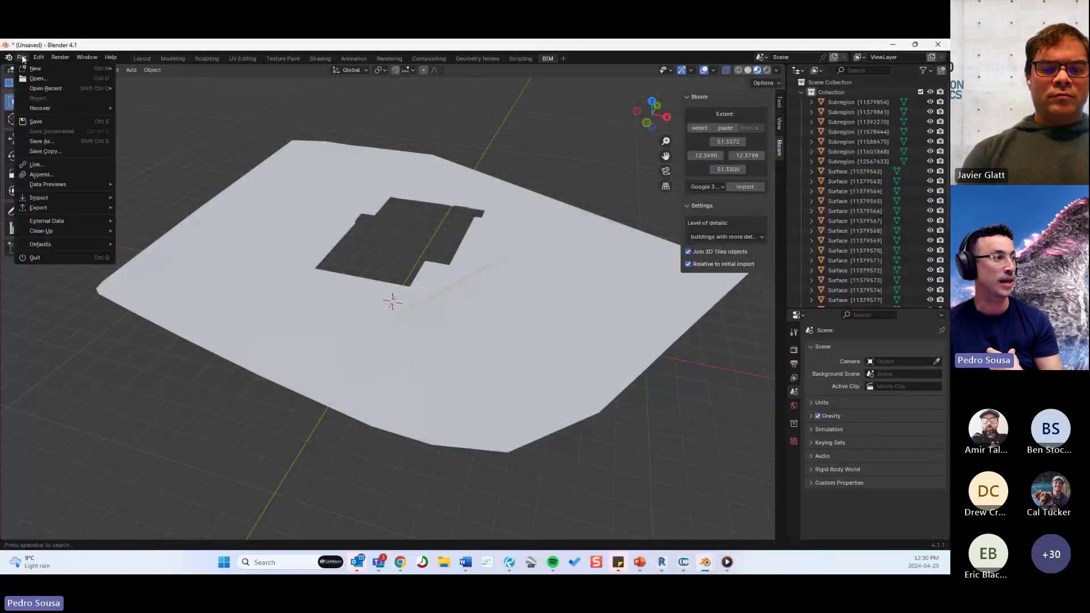
pyautogui.moveTo(82, 196)
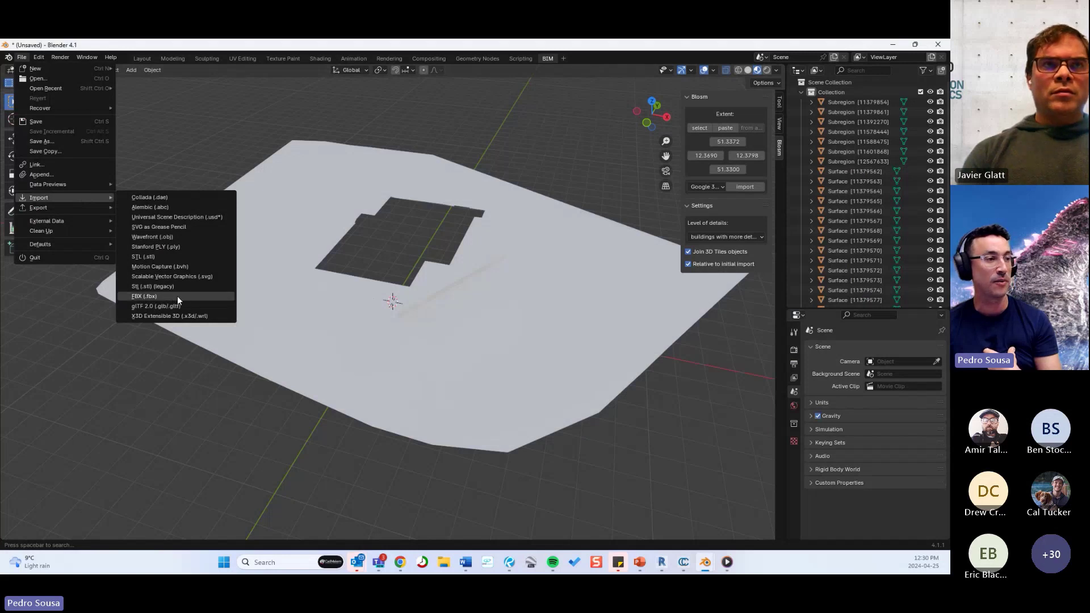
# Step: Examine the imported Revit topography from several angles in see-through and Material Preview shading
pyautogui.moveTo(427, 220); pyautogui.dragTo(594, 181, button='middle')
pyautogui.moveTo(570, 260); pyautogui.dragTo(454, 307, button='middle')
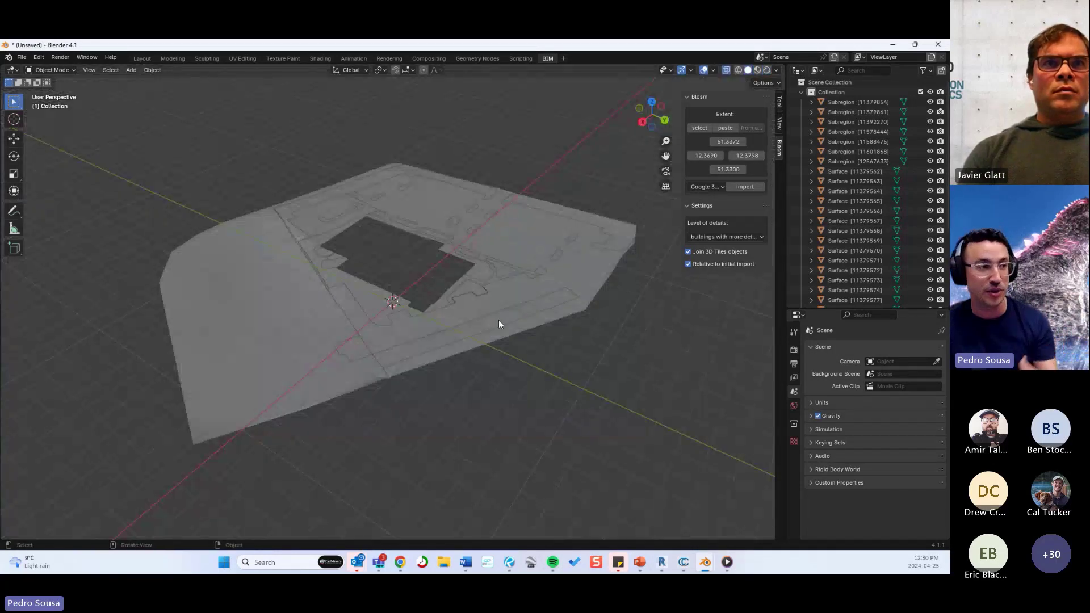
pyautogui.moveTo(609, 373); pyautogui.dragTo(672, 241, button='middle')
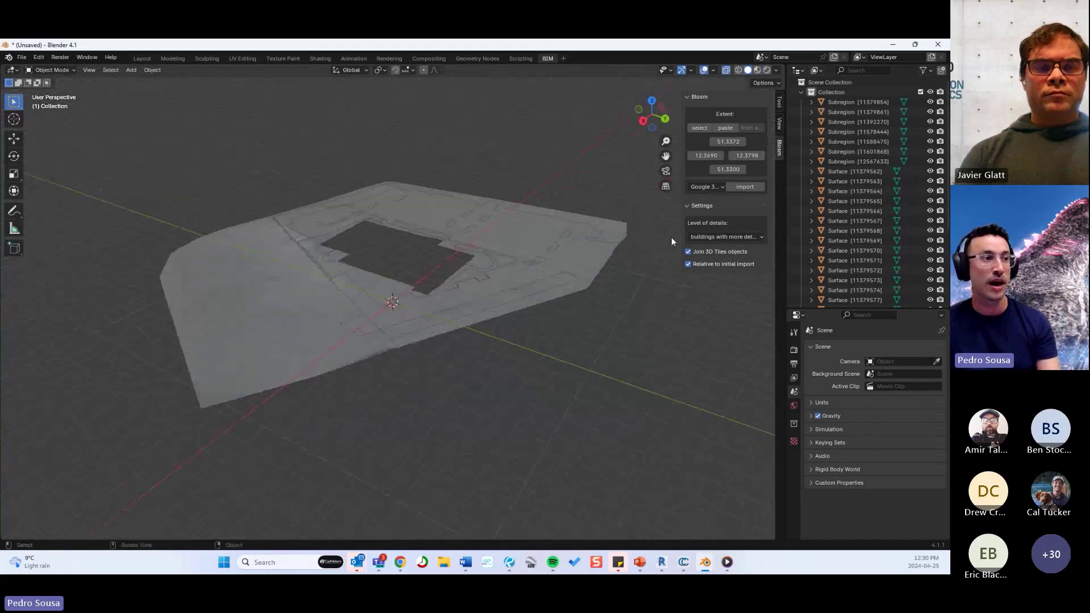
pyautogui.click(757, 69)
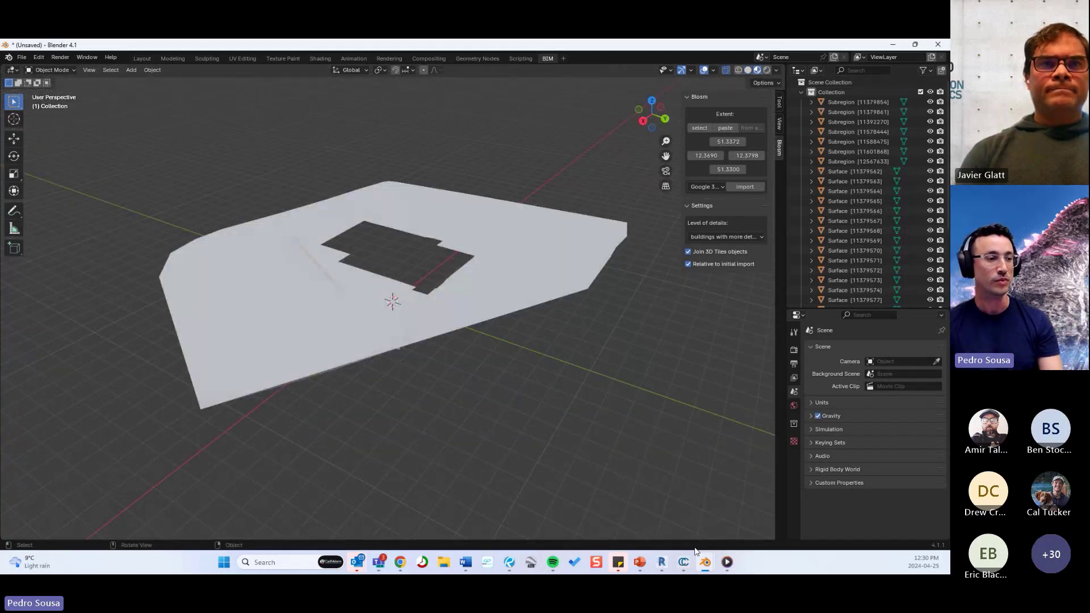
# Step: Switch to the cmBuilder workshop site plan in Chrome and look over the default project terrain
pyautogui.moveTo(402, 564)
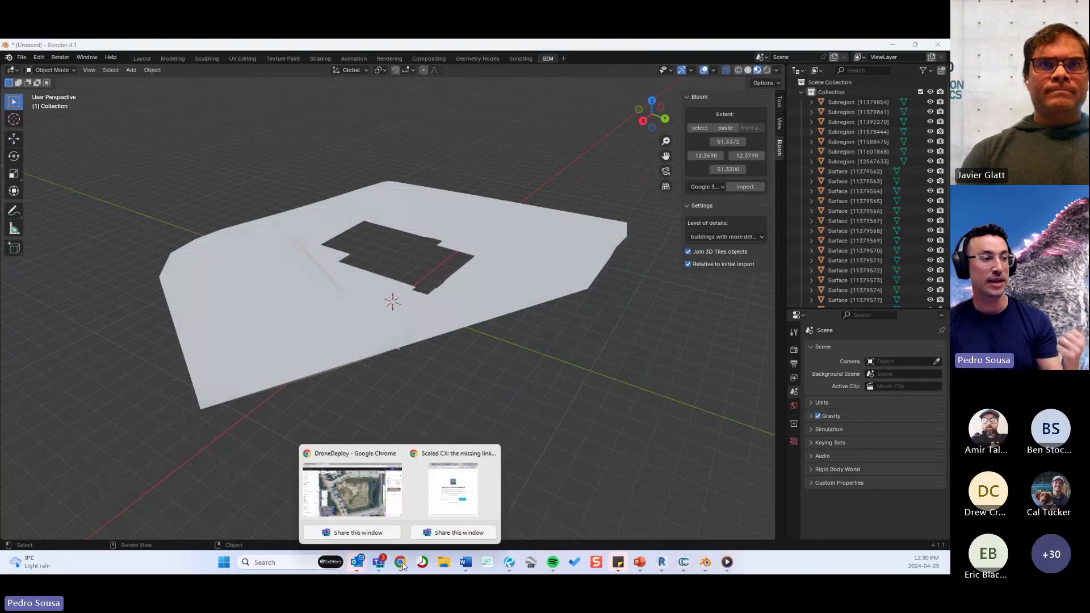
pyautogui.click(382, 499)
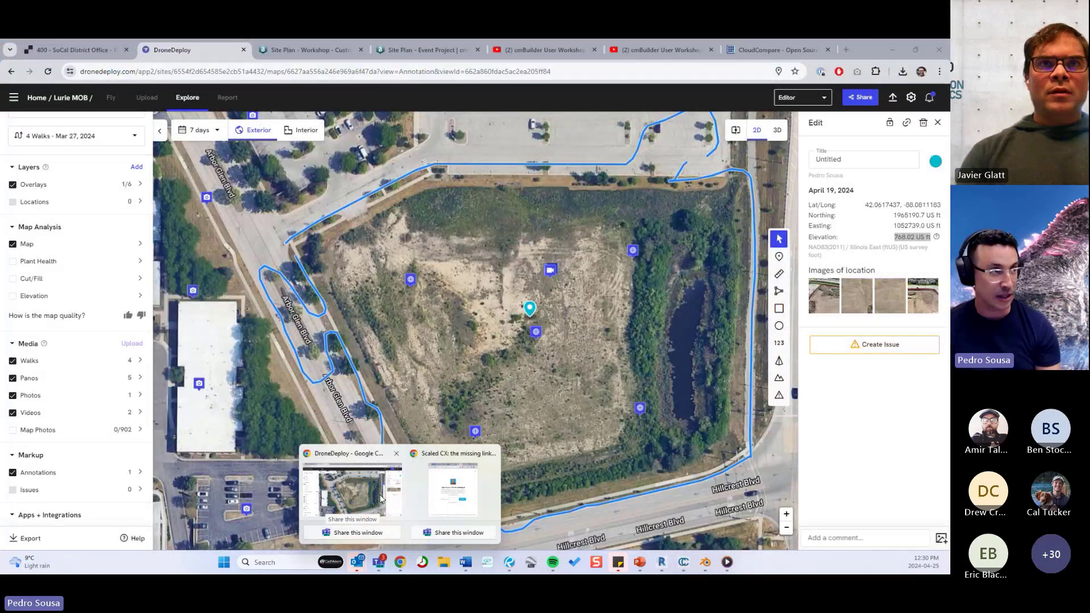
pyautogui.click(311, 50)
pyautogui.scroll(-4, 428, 228)
pyautogui.moveTo(458, 284); pyautogui.dragTo(528, 317, button='middle')
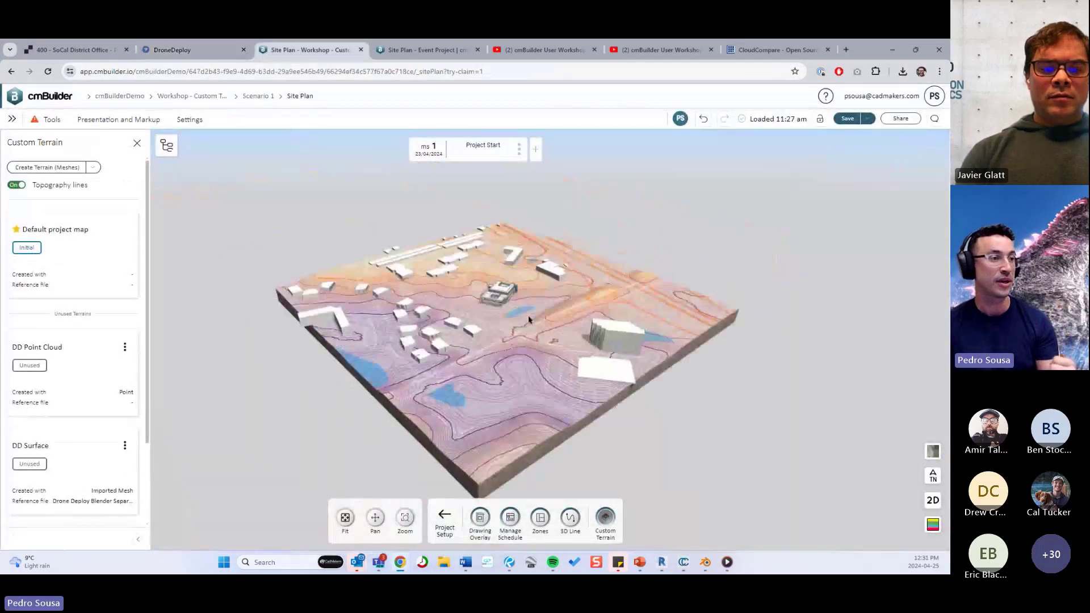
pyautogui.moveTo(528, 316); pyautogui.dragTo(523, 362)
# Step: Close the Custom Terrain settings and change the site plan's base map to satellite imagery
pyautogui.click(137, 143)
pyautogui.moveTo(634, 382); pyautogui.dragTo(488, 331)
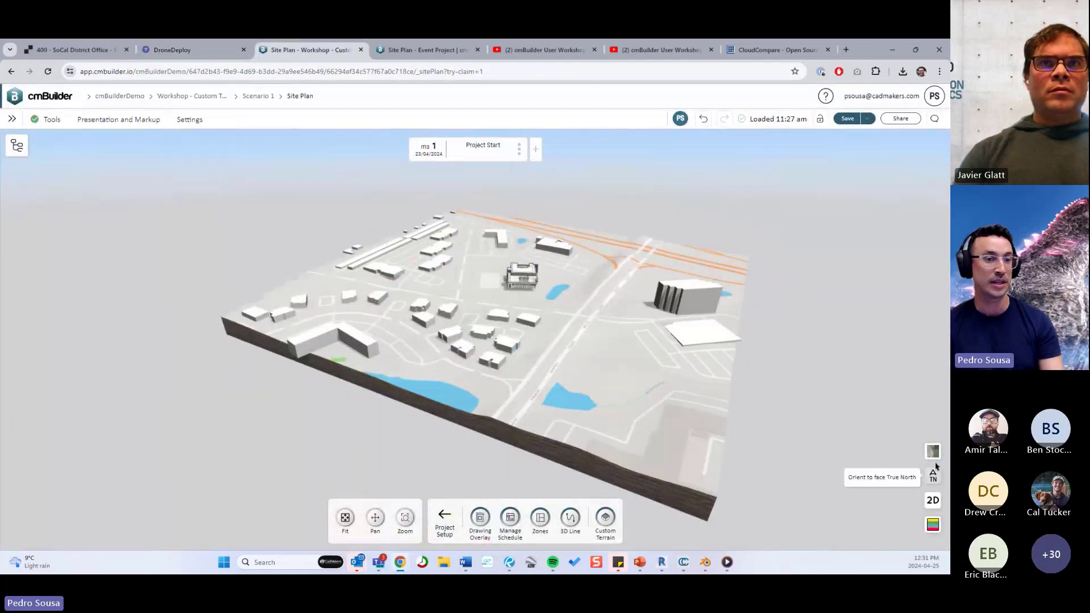
pyautogui.moveTo(571, 322); pyautogui.dragTo(563, 411)
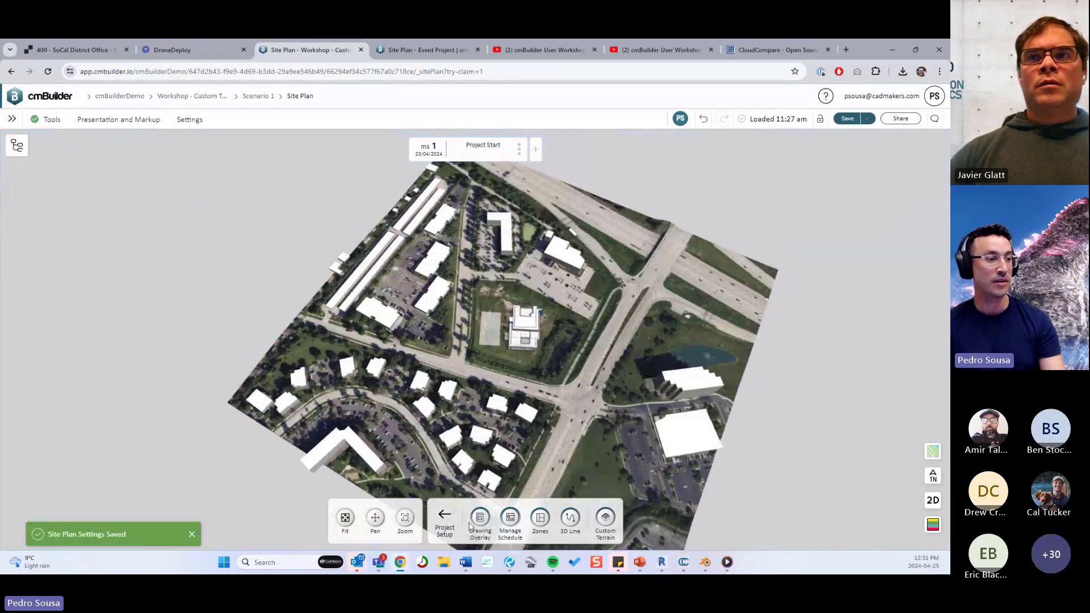
# Step: Import the existing GLB mesh Drone Deploy Blender Separated3 into the site plan as an imported mesh
pyautogui.click(445, 515)
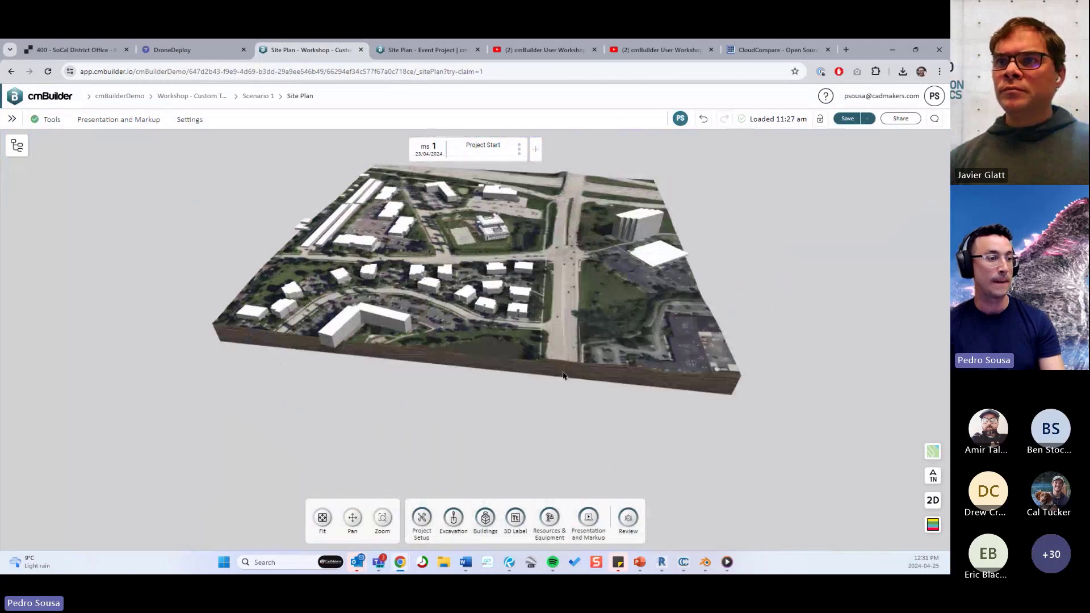
pyautogui.click(486, 518)
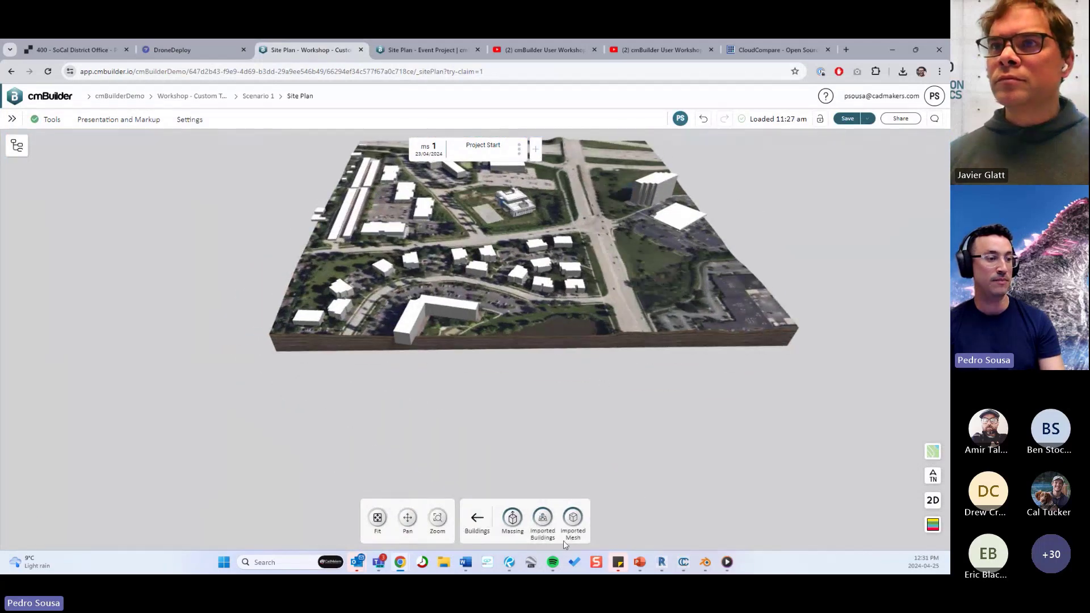
pyautogui.click(574, 519)
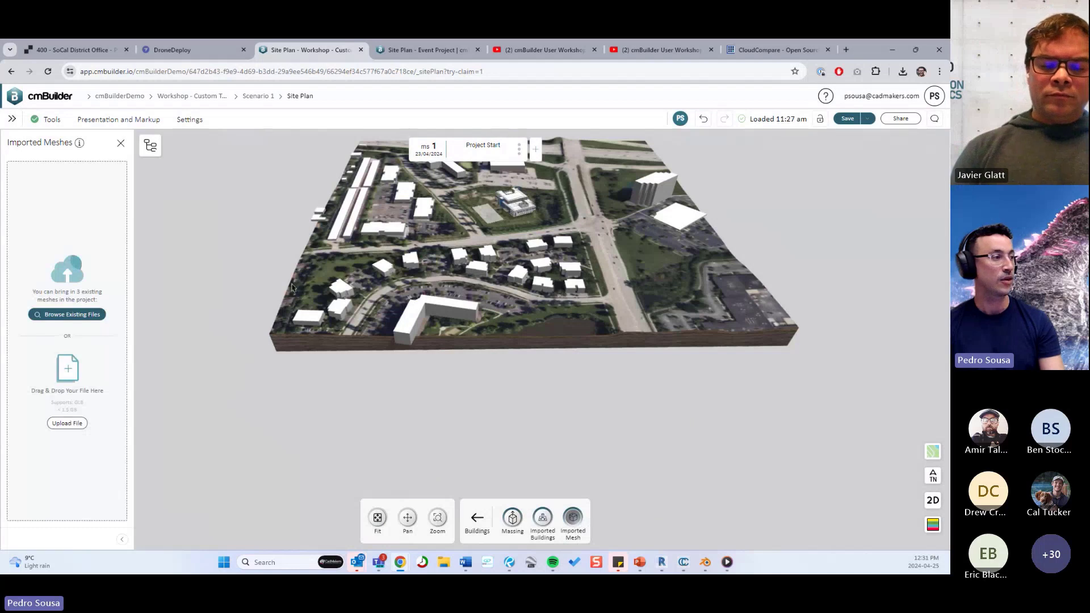
pyautogui.click(91, 315)
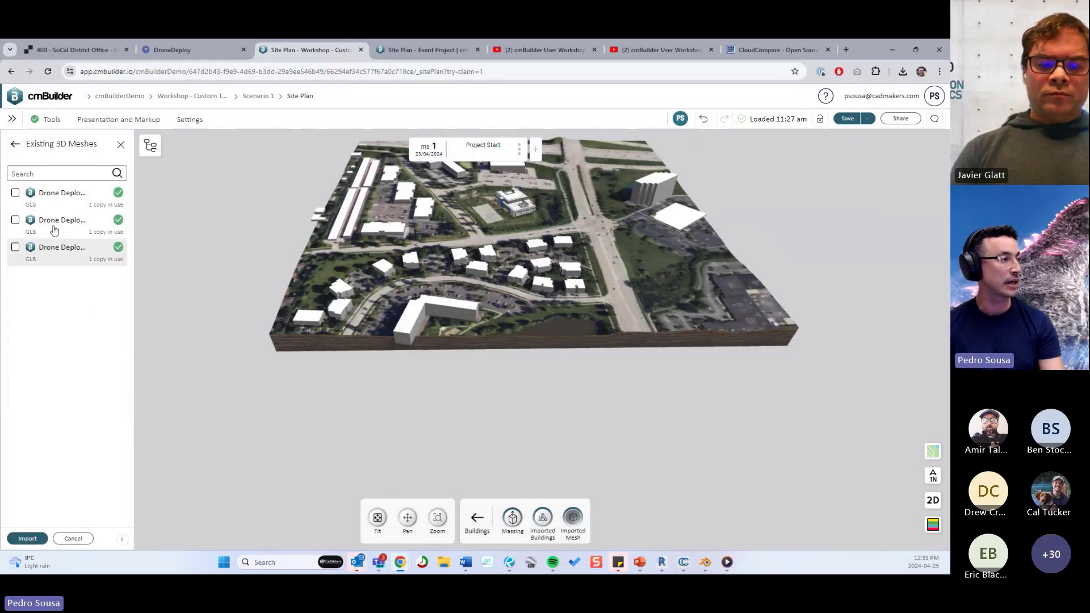
pyautogui.click(15, 247)
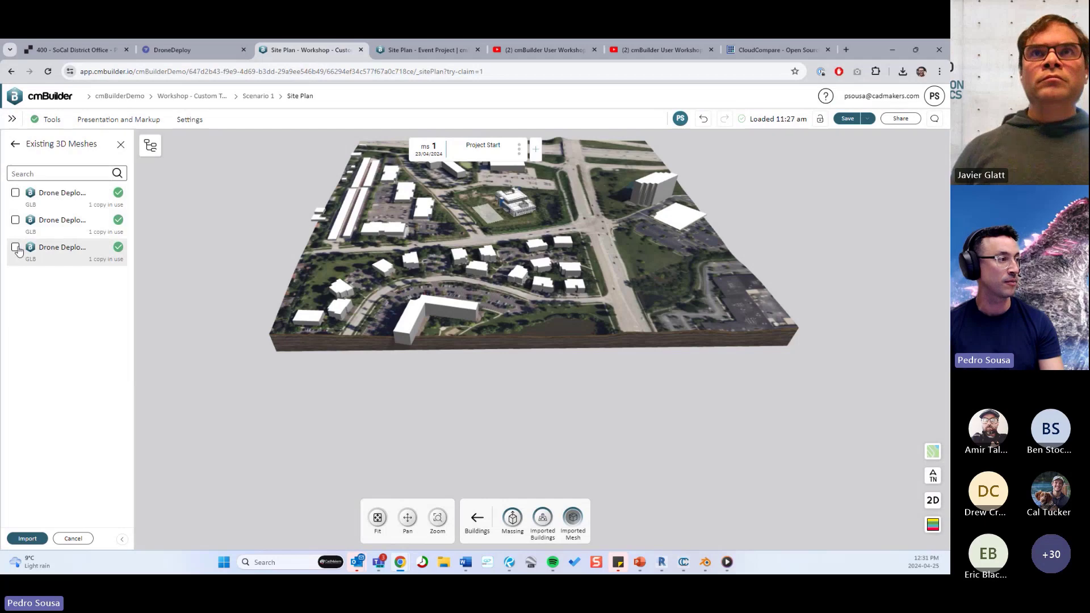
pyautogui.click(29, 541)
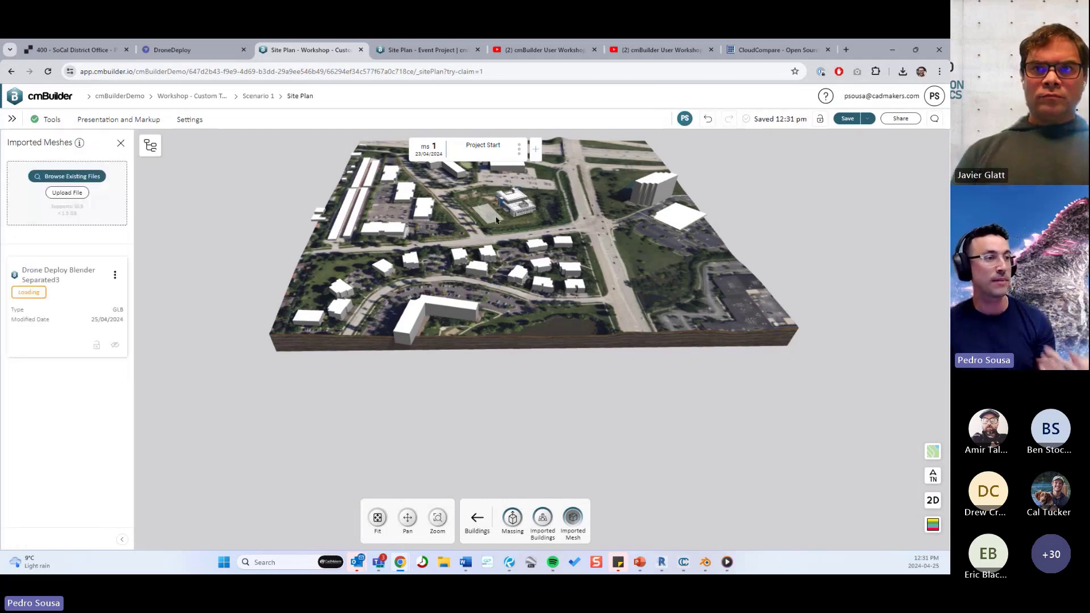
# Step: Examine the satellite site plan around the modelled building and compare it with the drone terrain in Blender
pyautogui.scroll(5, 449, 295)
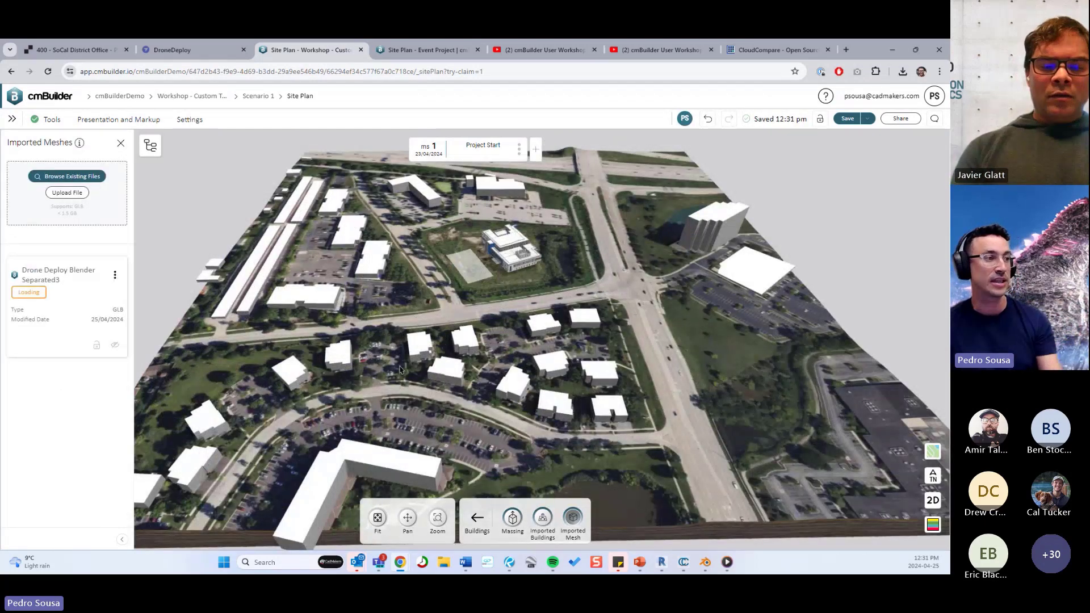
pyautogui.moveTo(401, 369); pyautogui.dragTo(563, 321, button='middle')
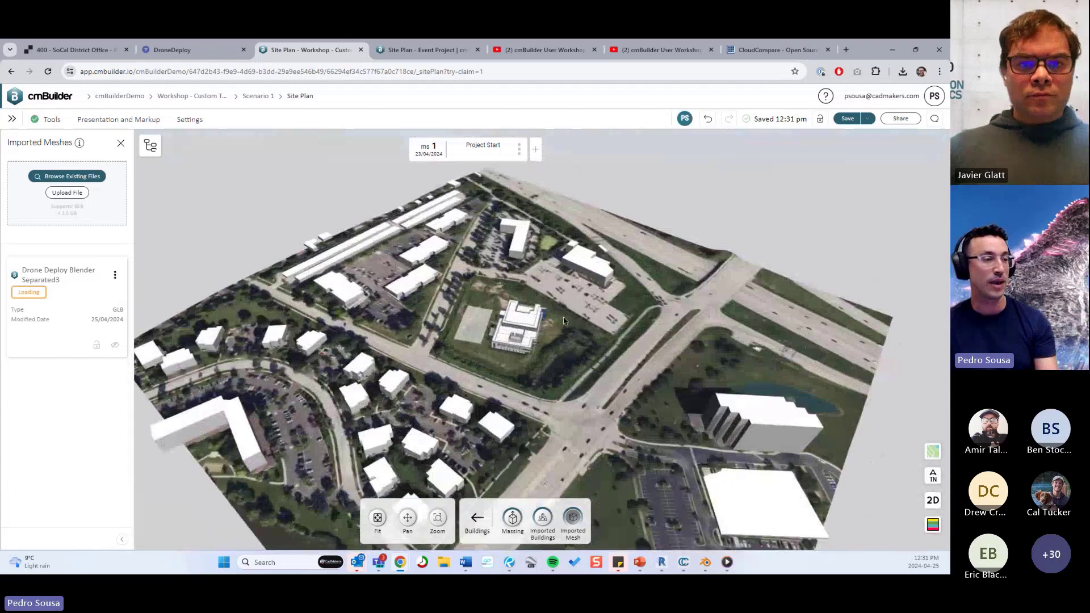
pyautogui.scroll(5, 564, 321)
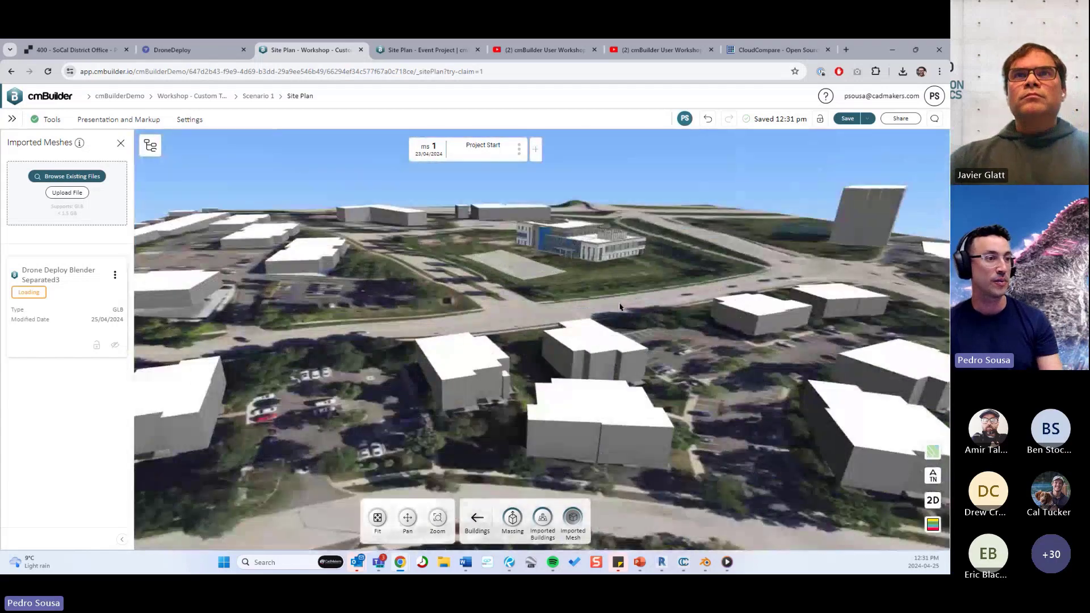
pyautogui.moveTo(664, 563)
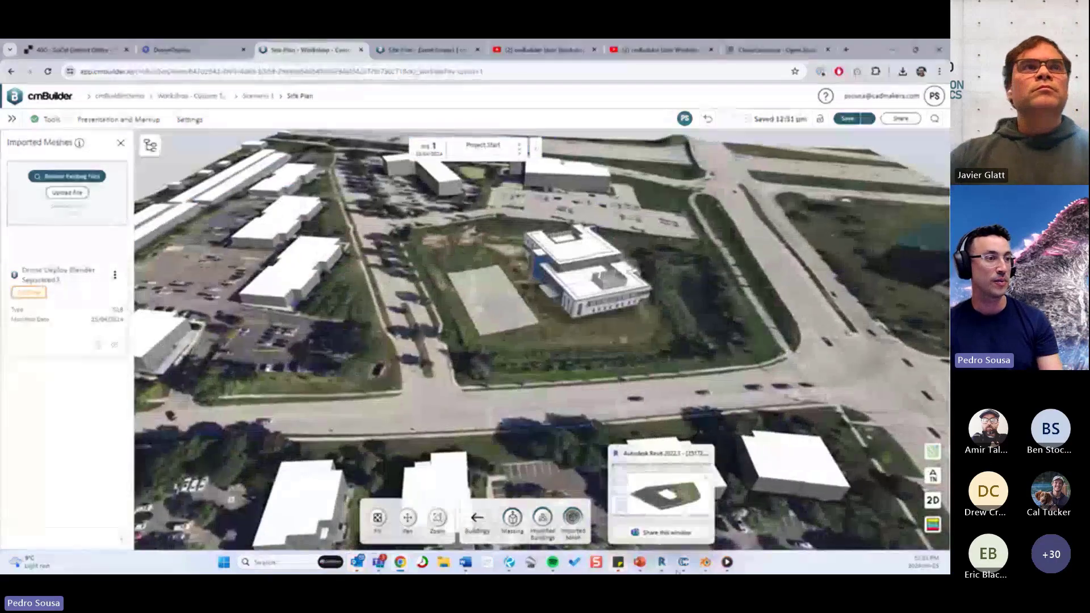
pyautogui.moveTo(706, 562)
pyautogui.click(645, 486)
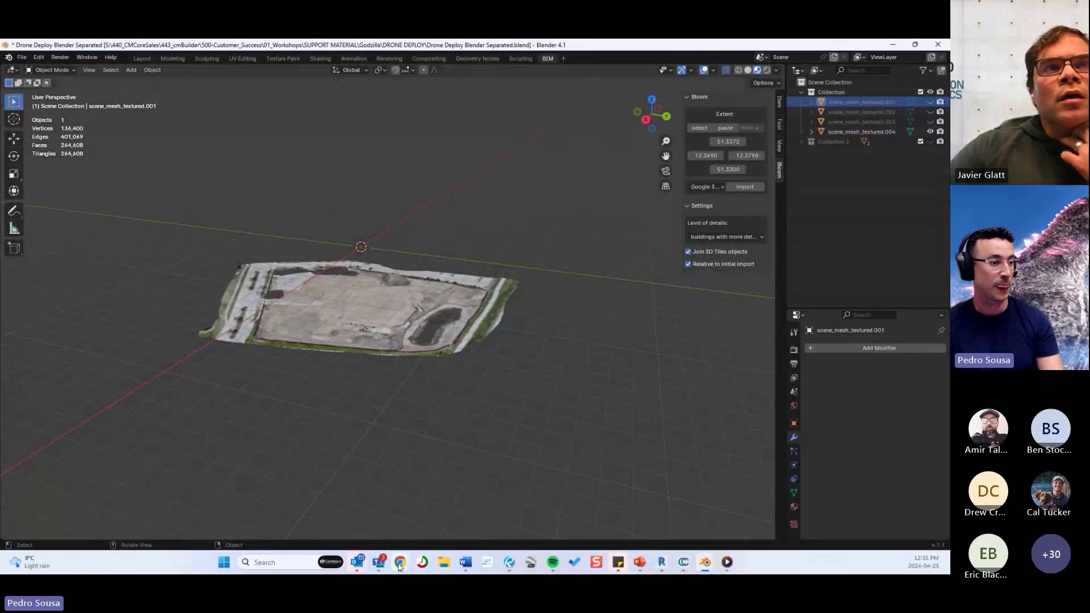
pyautogui.moveTo(400, 562)
pyautogui.click(368, 487)
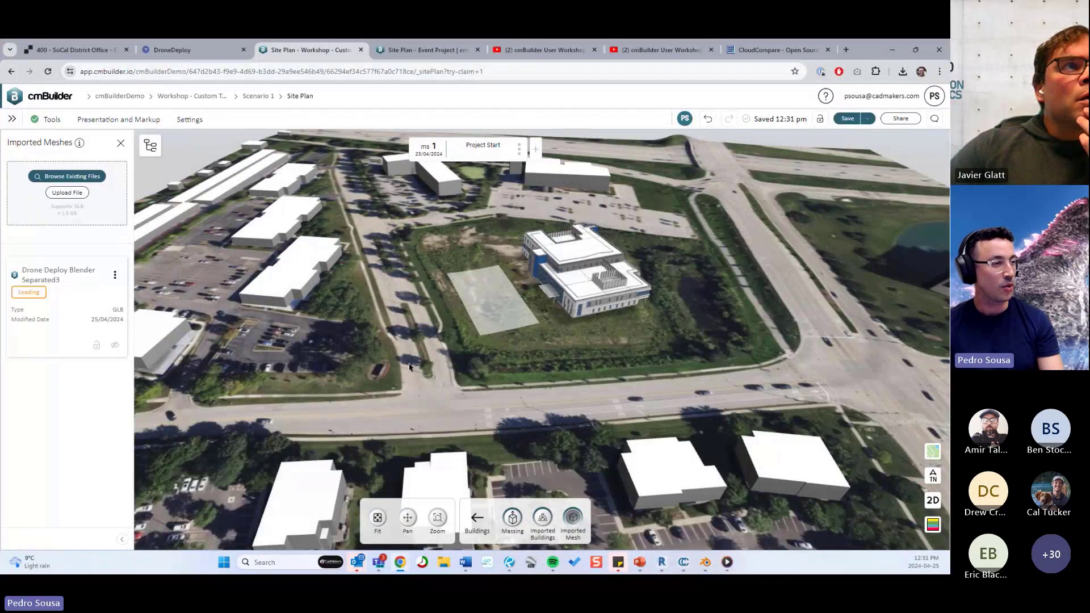
pyautogui.scroll(-3, 409, 366)
pyautogui.moveTo(409, 366); pyautogui.dragTo(391, 341)
pyautogui.moveTo(539, 279); pyautogui.dragTo(590, 365, button='right')
pyautogui.scroll(-4, 635, 323)
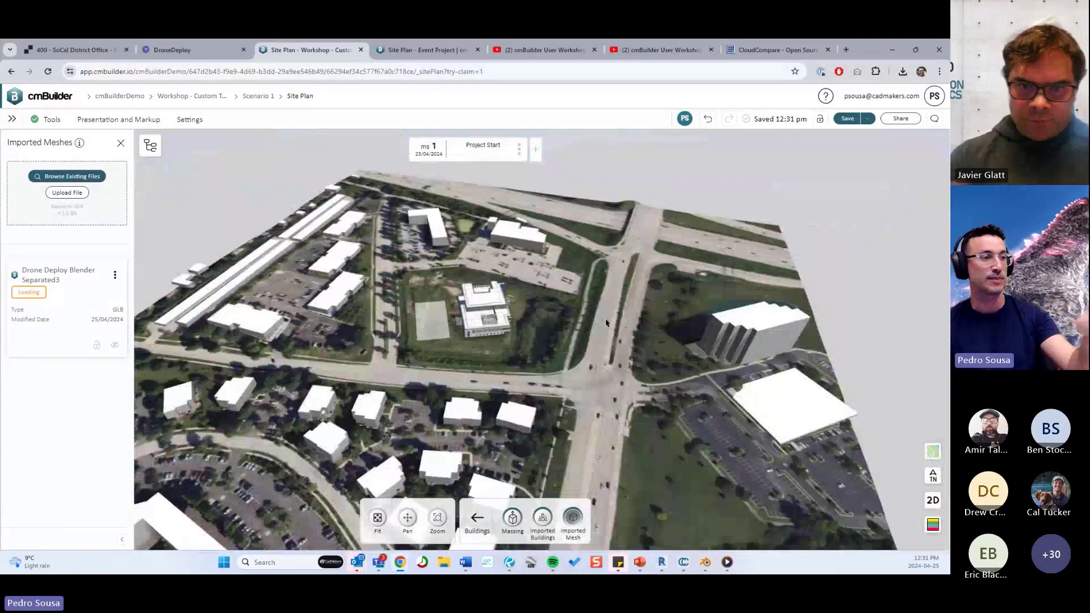
pyautogui.moveTo(636, 323); pyautogui.dragTo(664, 341)
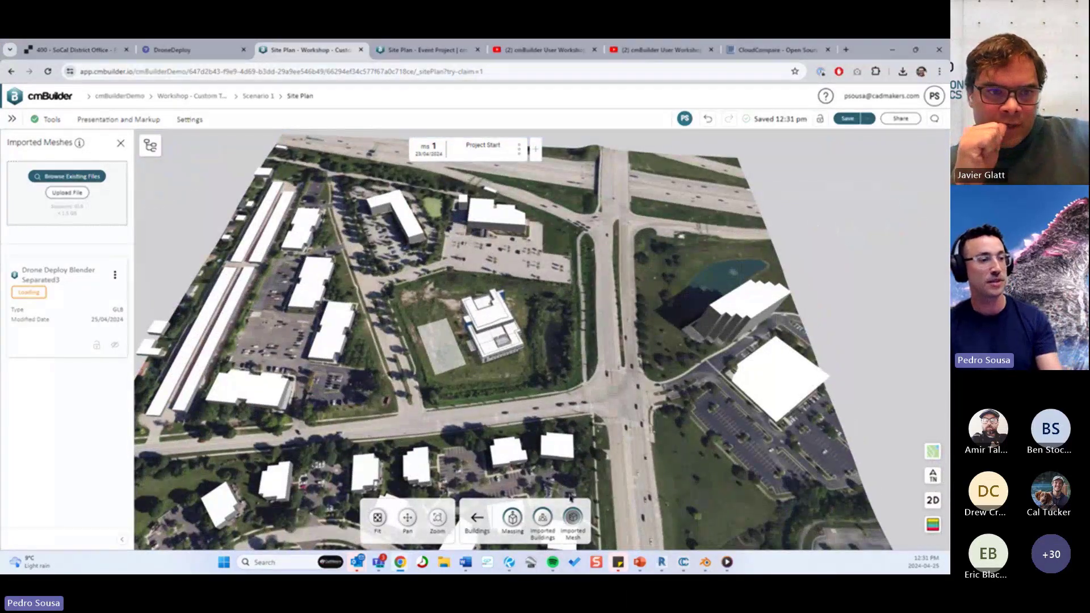
# Step: Remove the imported mesh Drone Deploy Blender Separated3 from the site plan
pyautogui.click(114, 275)
pyautogui.click(161, 347)
pyautogui.click(382, 348)
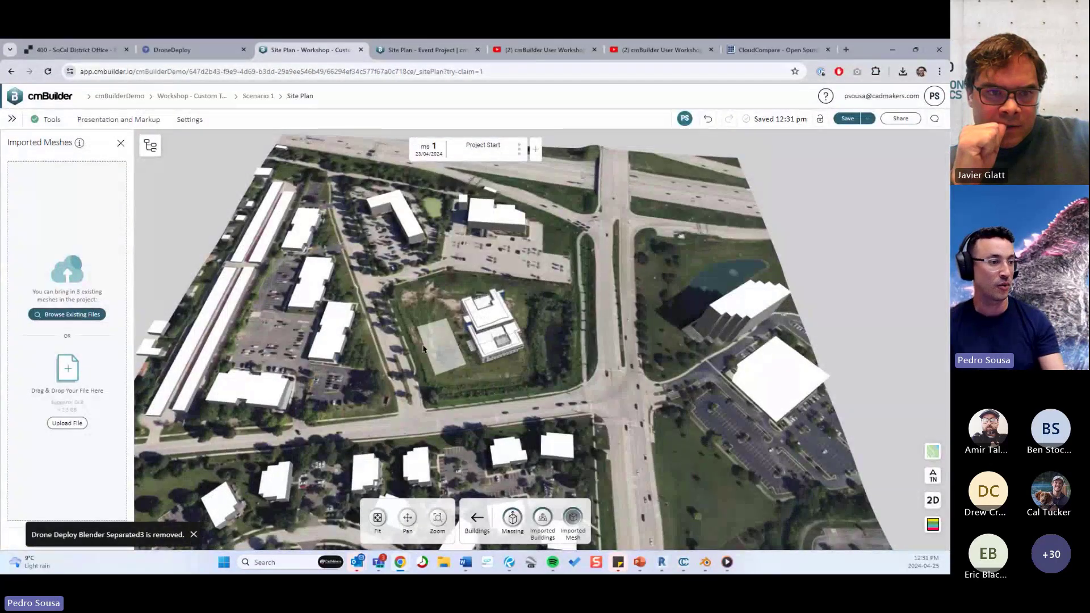
# Step: Open the project's Custom Terrain settings and start editing the unused terrain DD Surface
pyautogui.click(478, 523)
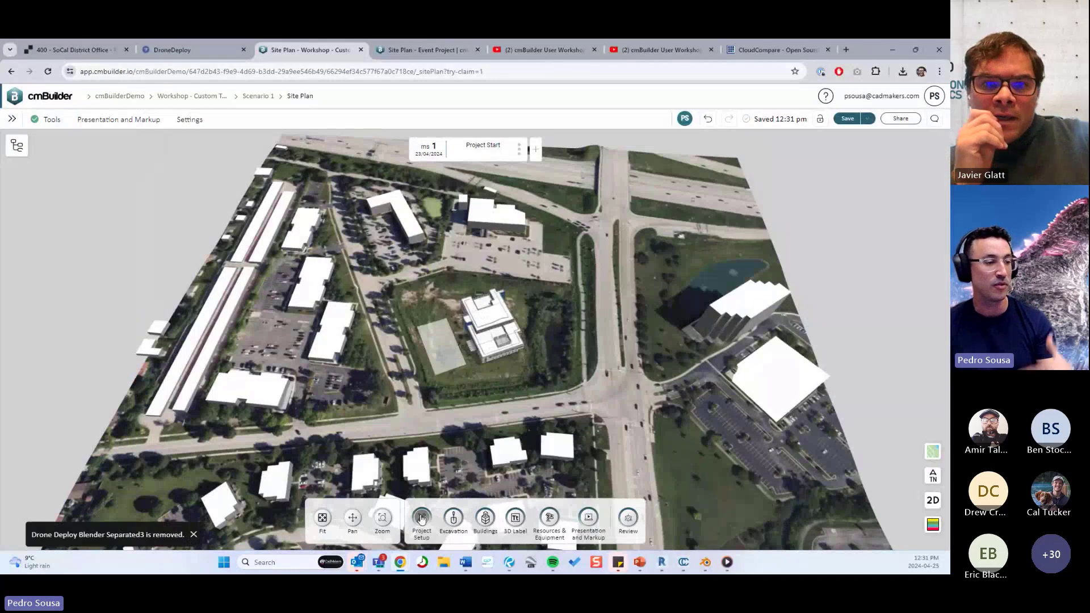
pyautogui.click(421, 519)
pyautogui.click(604, 519)
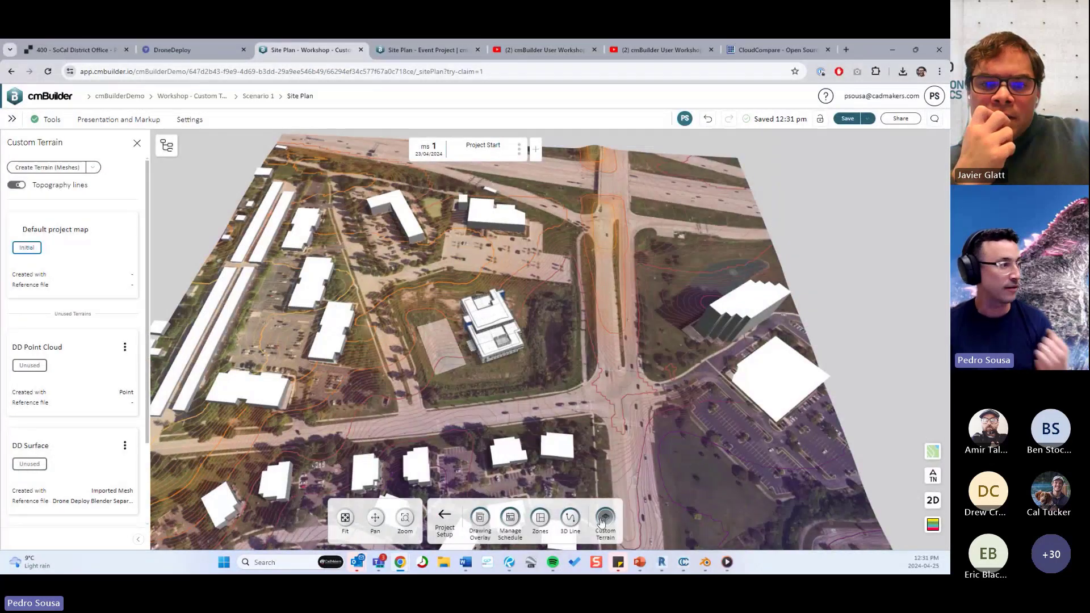
pyautogui.scroll(-2, 127, 341)
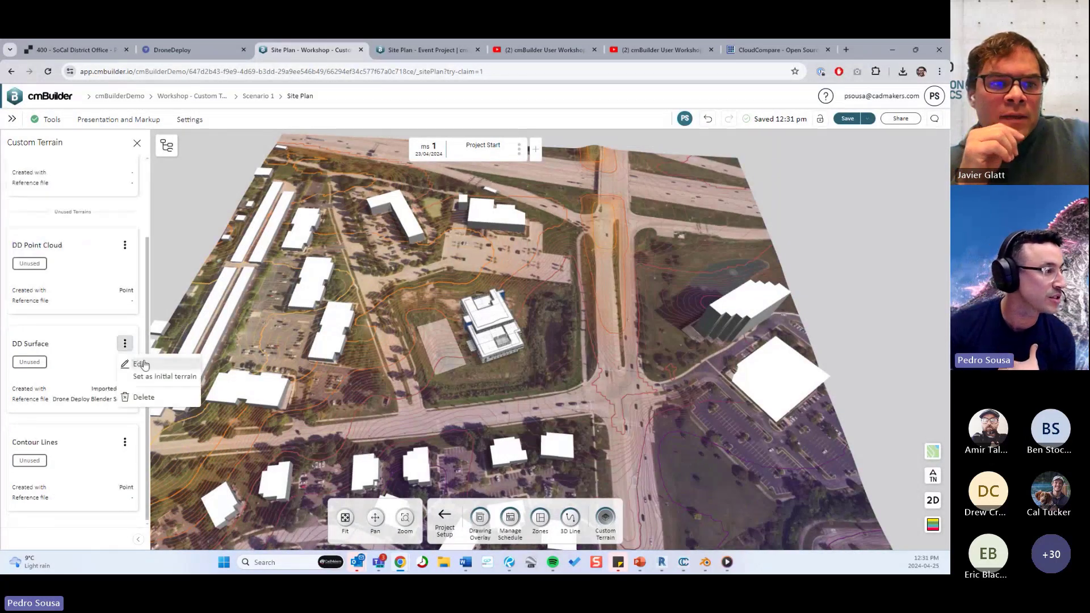
pyautogui.click(127, 341)
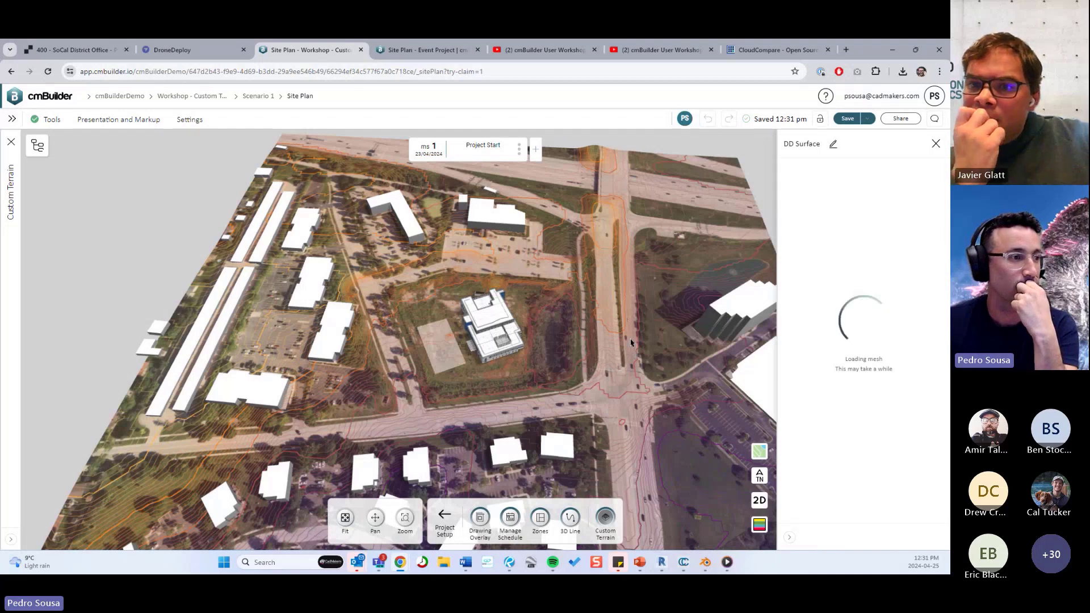
pyautogui.moveTo(631, 343); pyautogui.dragTo(563, 352)
pyautogui.moveTo(563, 353); pyautogui.dragTo(534, 295, button='right')
# Step: Switch to PowerPoint to review the Mesh - cmBuilder Process slide, and return to the site plan in the browser
pyautogui.click(640, 563)
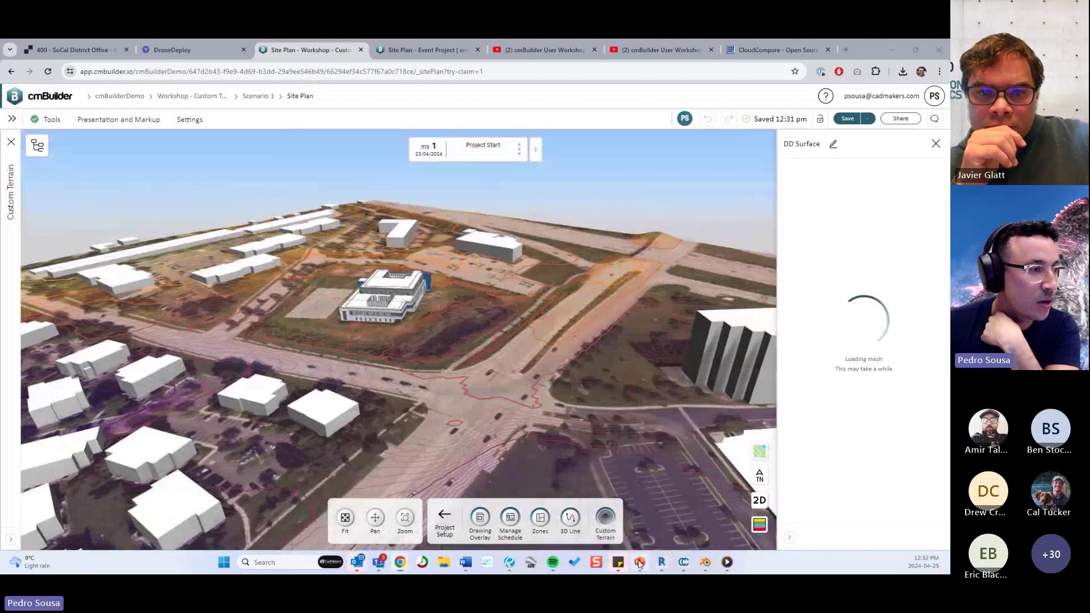
pyautogui.click(59, 452)
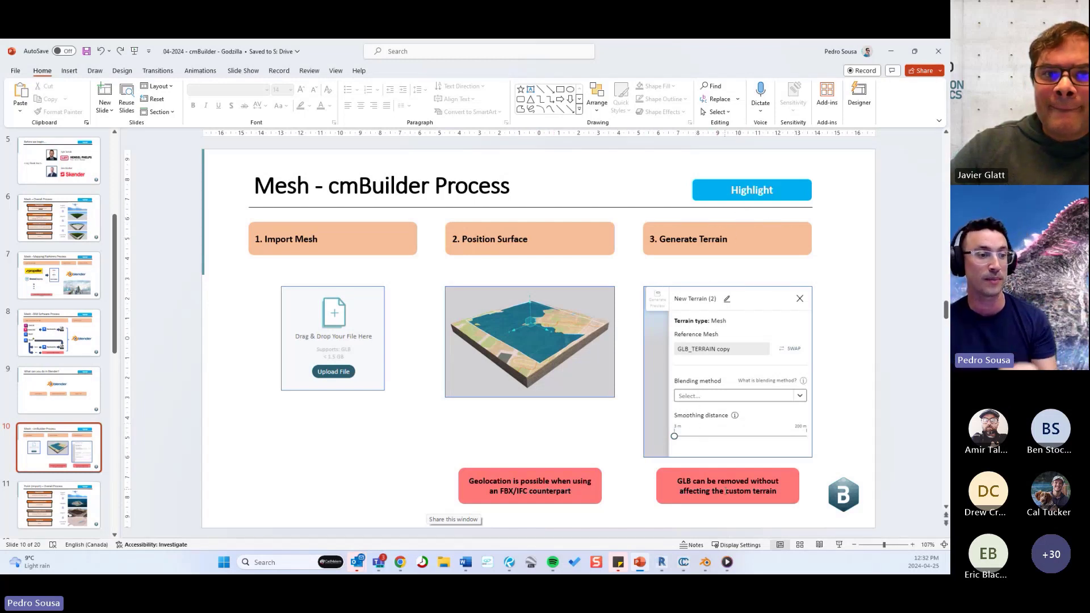
pyautogui.moveTo(400, 561)
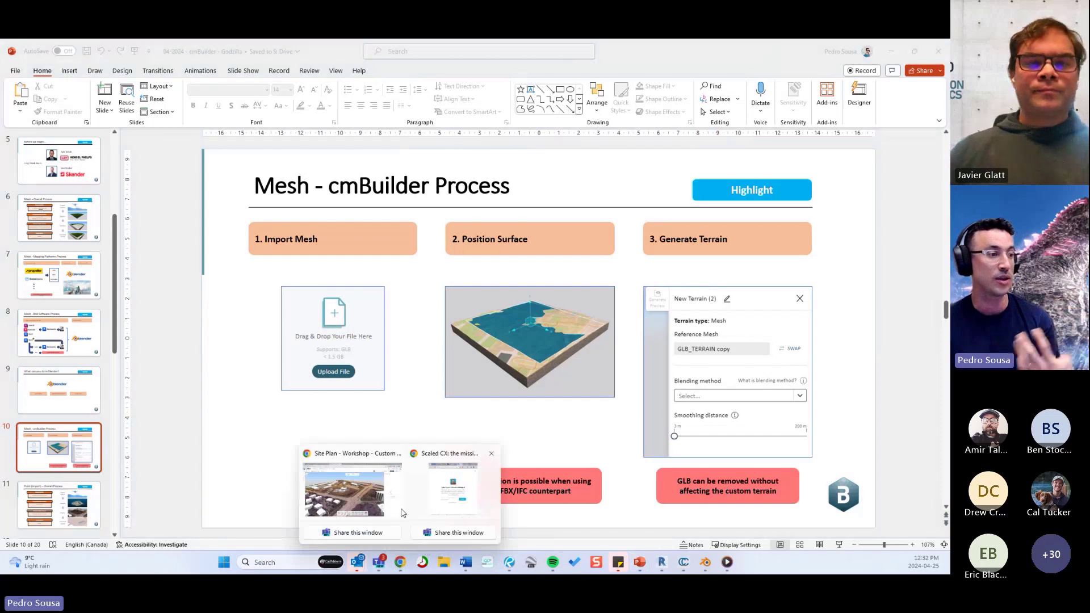
pyautogui.click(386, 496)
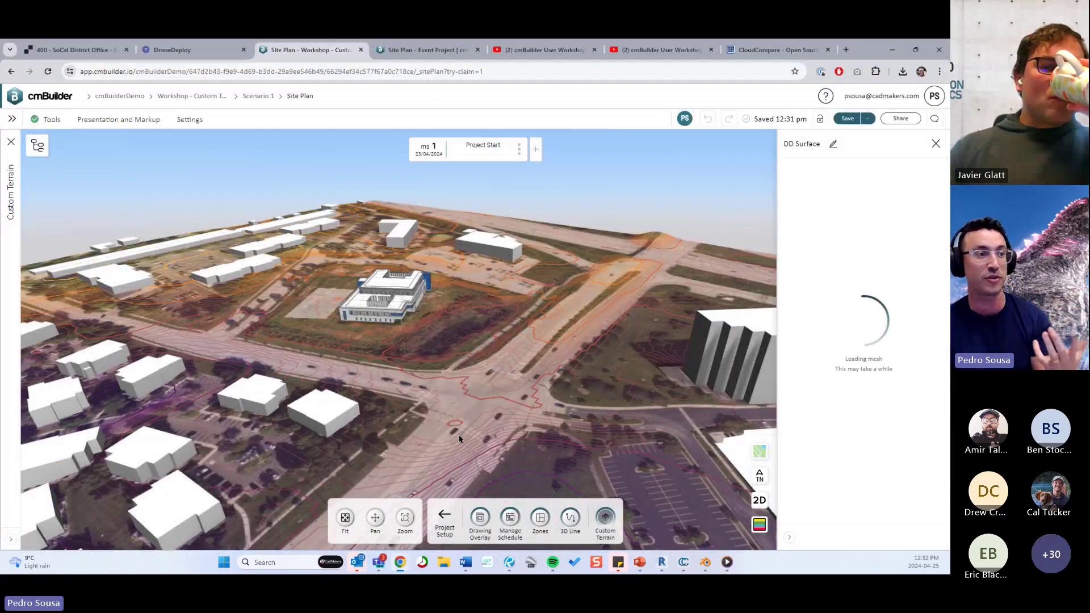
pyautogui.scroll(-4, 471, 390)
pyautogui.moveTo(459, 439); pyautogui.dragTo(491, 387)
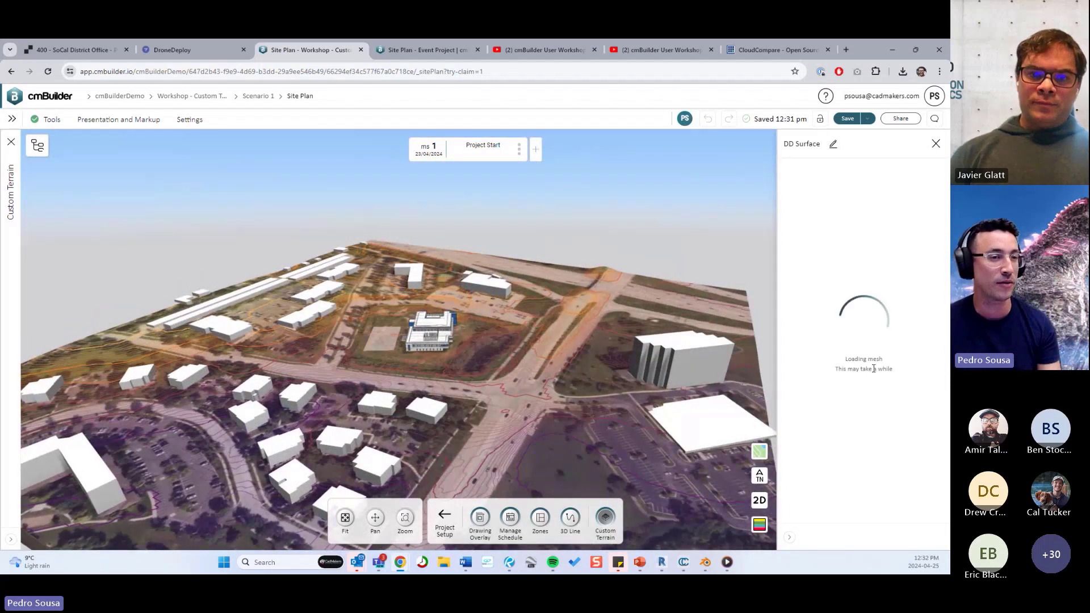
pyautogui.moveTo(644, 467); pyautogui.dragTo(662, 489, button='middle')
# Step: Switch to the Drone Deploy Blender Separated file in Blender, select the visible terrain mesh, and return to the site plan
pyautogui.click(706, 562)
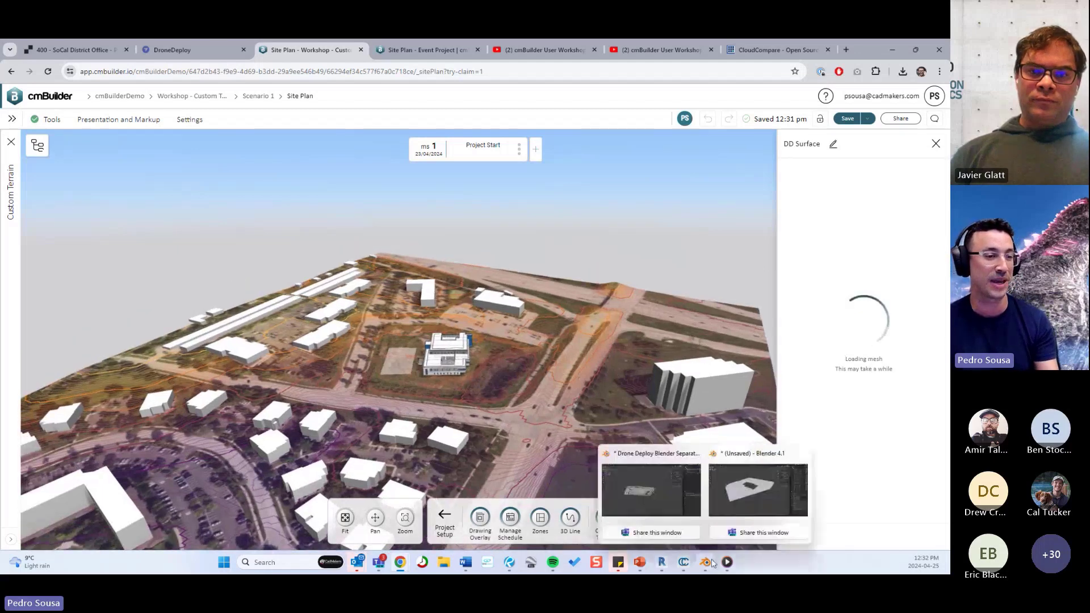
pyautogui.click(651, 495)
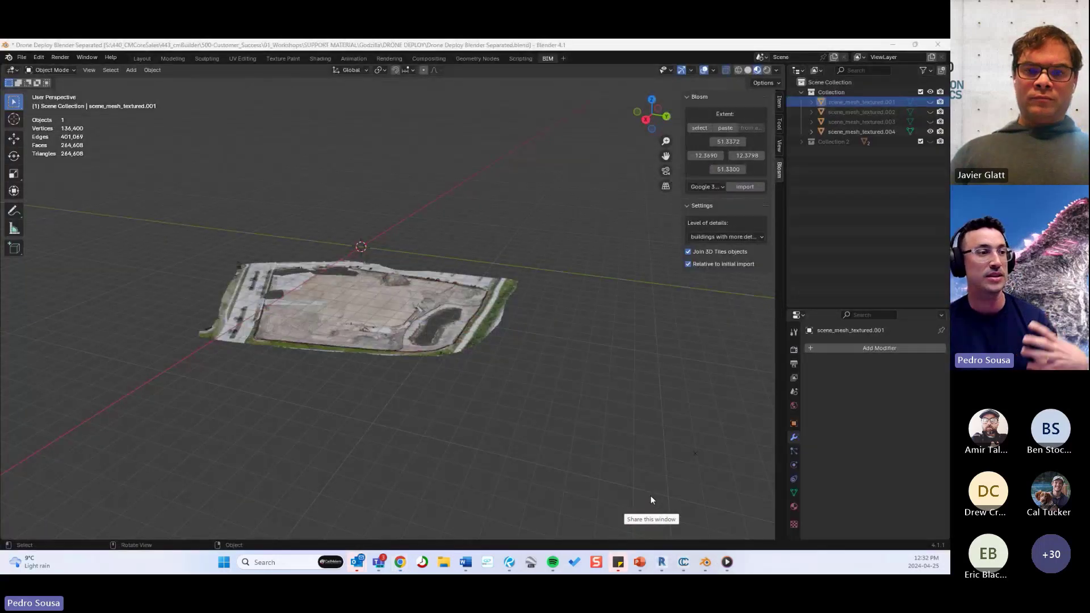
pyautogui.click(400, 325)
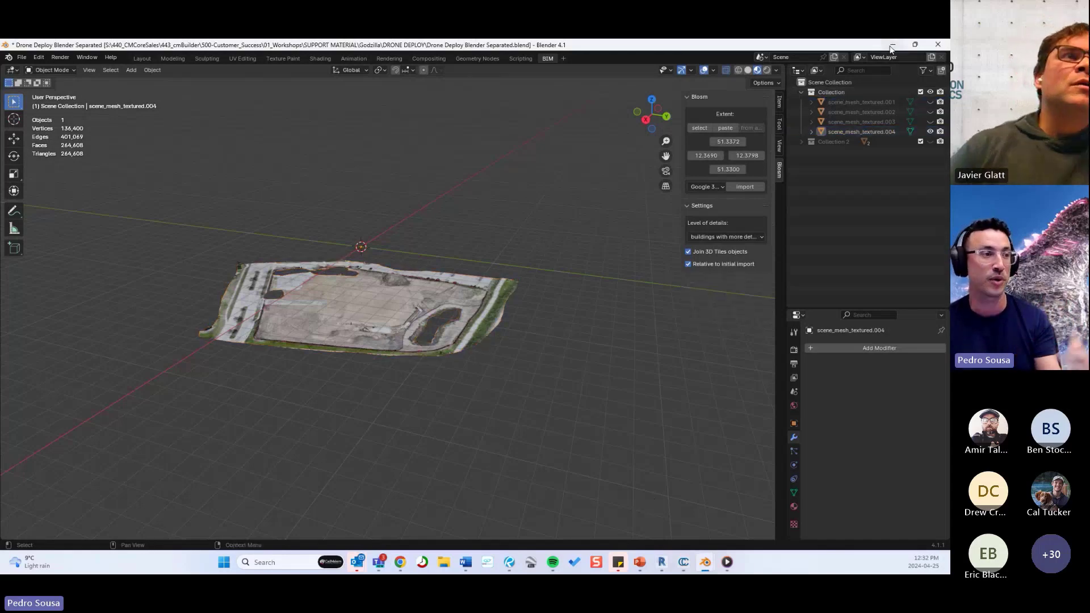
pyautogui.click(893, 45)
pyautogui.moveTo(546, 361); pyautogui.dragTo(508, 386)
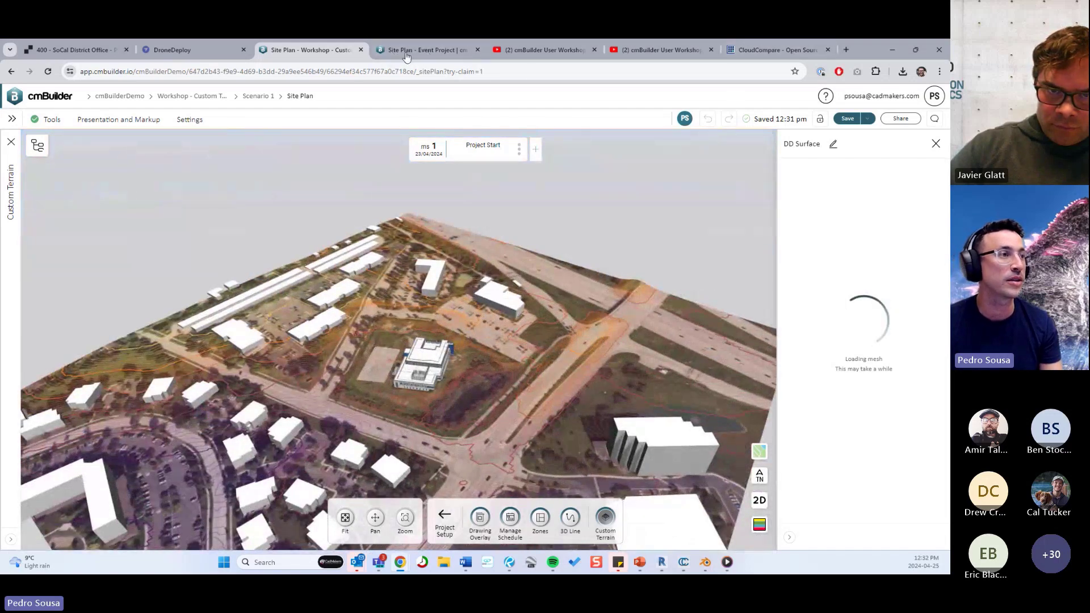
# Step: Open the bookmarked Topo sandbox project in a new browser tab beside the workshop site plan and launch its Scenario 35
pyautogui.click(847, 49)
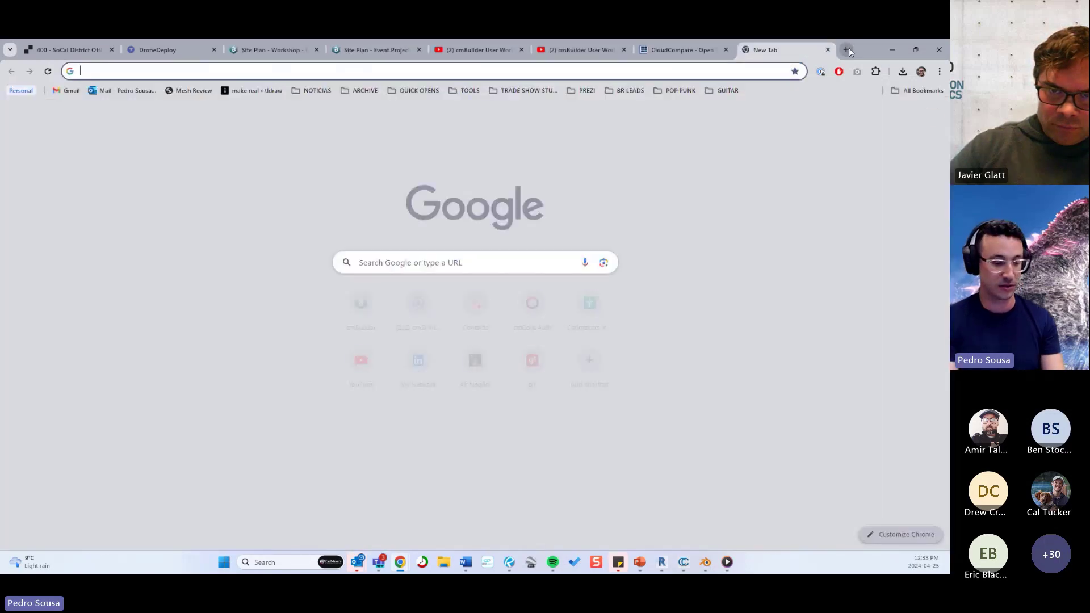
pyautogui.write('topo')
pyautogui.press('Down')
pyautogui.press('Down')
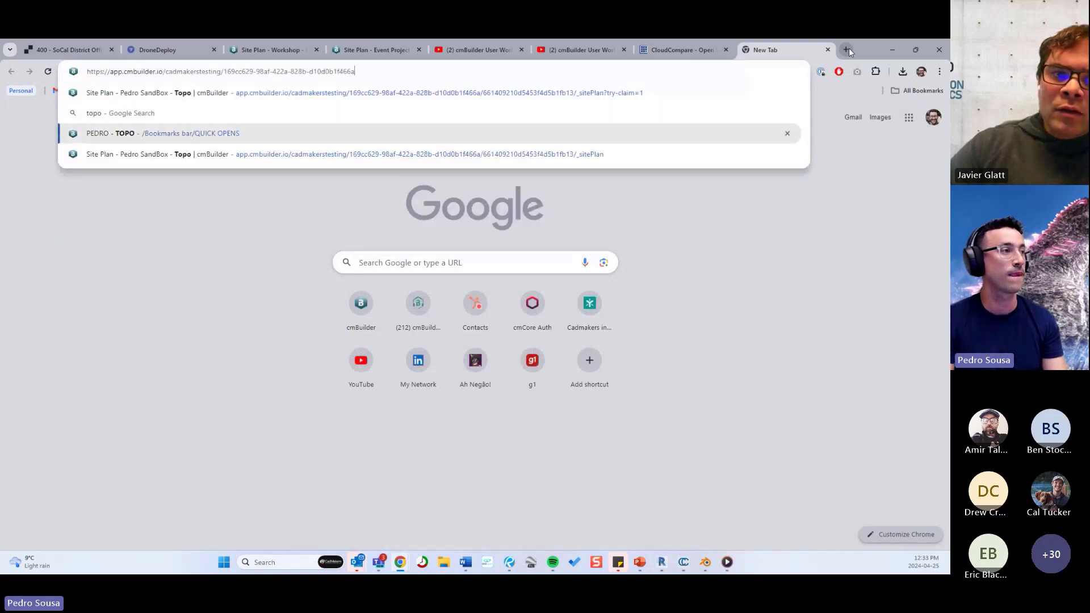
pyautogui.press('Return')
pyautogui.moveTo(799, 50); pyautogui.dragTo(386, 49)
pyautogui.click(308, 46)
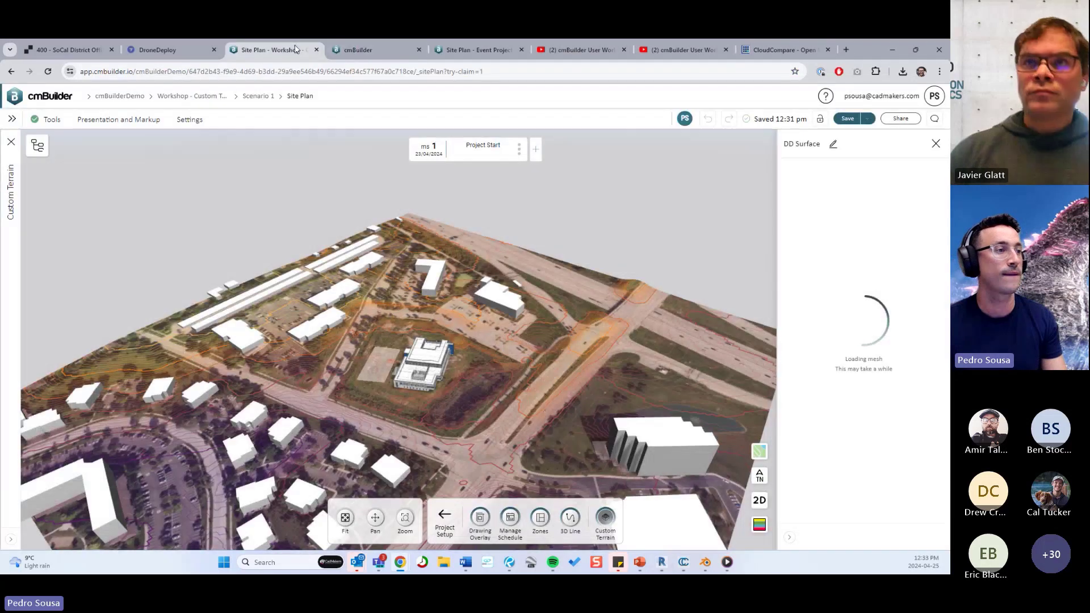
pyautogui.click(360, 50)
pyautogui.scroll(-10, 567, 318)
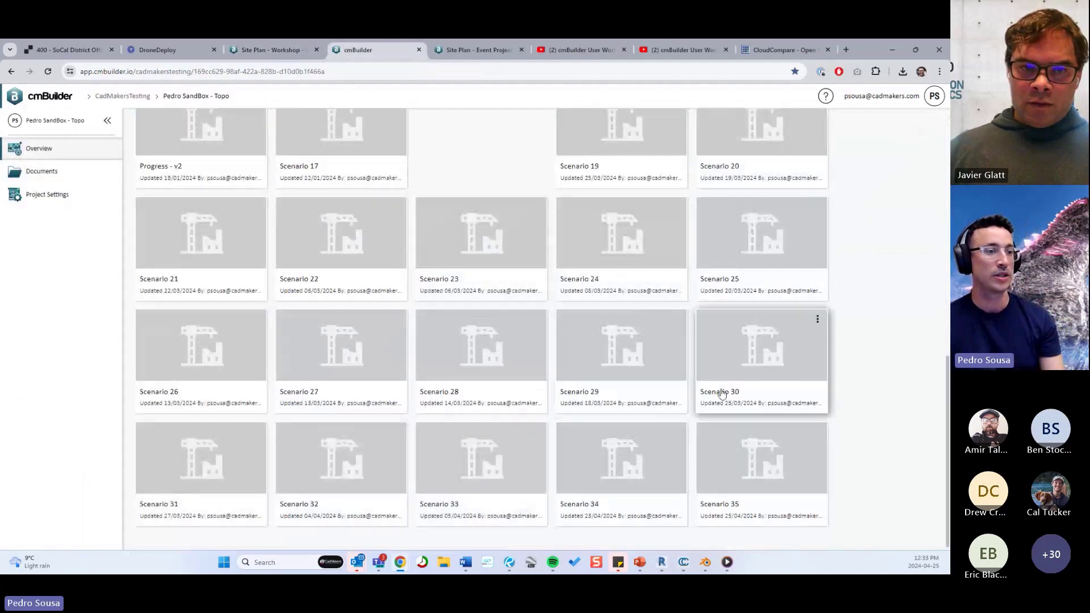
pyautogui.click(759, 462)
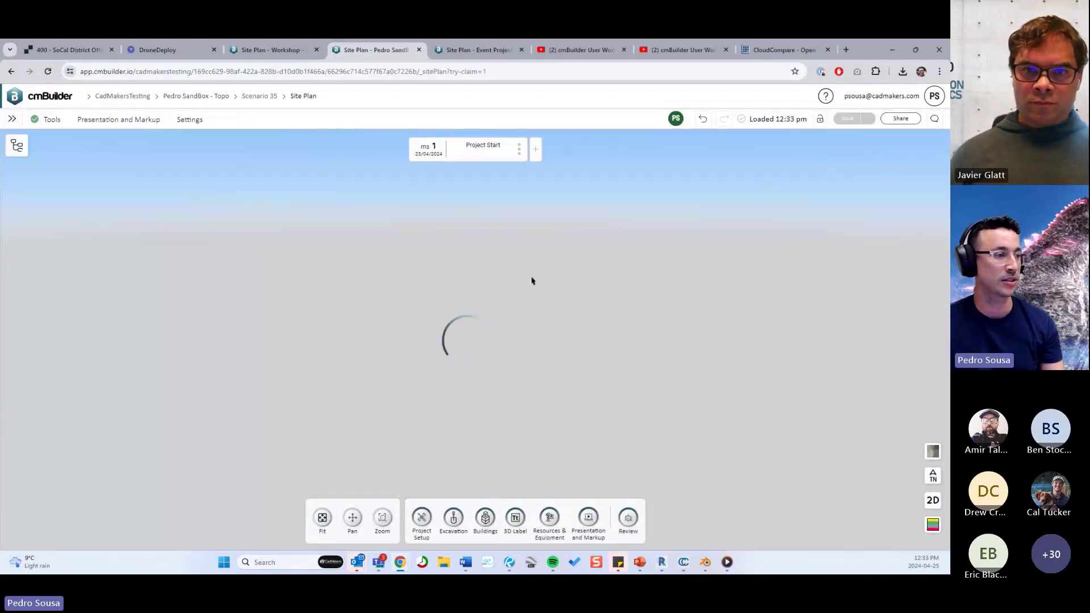
# Step: Open the Imported Meshes list and inspect the GLB_TERRAIN copy mesh in the site plan
pyautogui.click(486, 520)
pyautogui.click(573, 519)
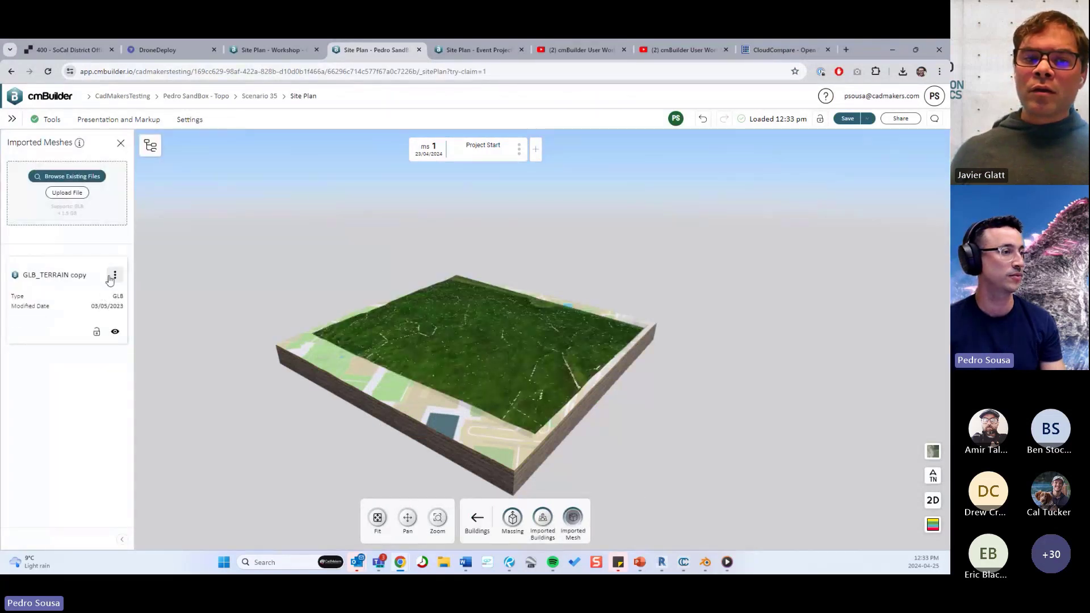
pyautogui.click(588, 419)
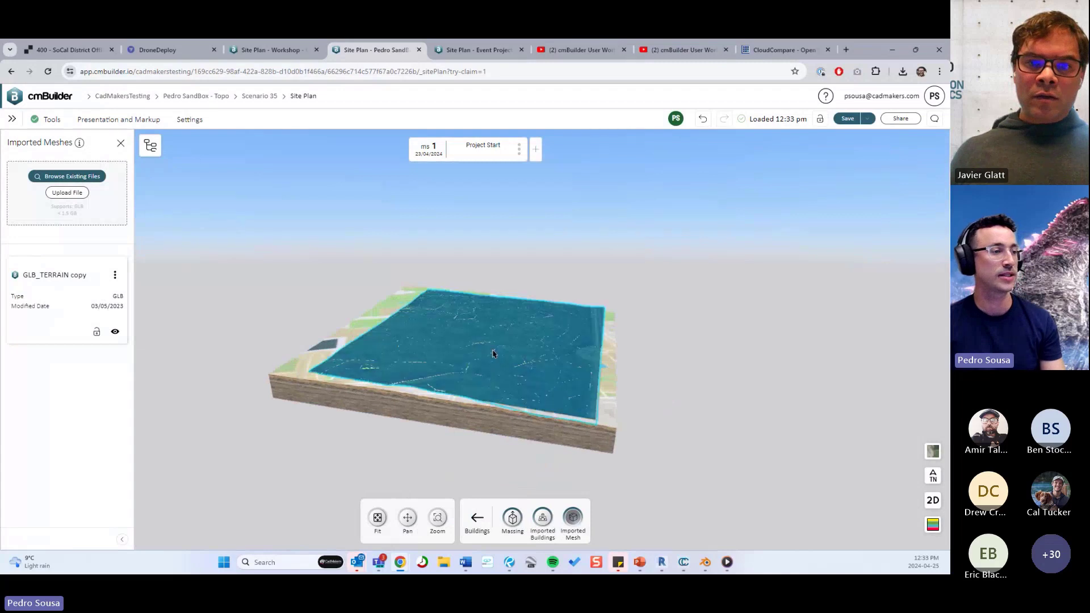
pyautogui.click(822, 536)
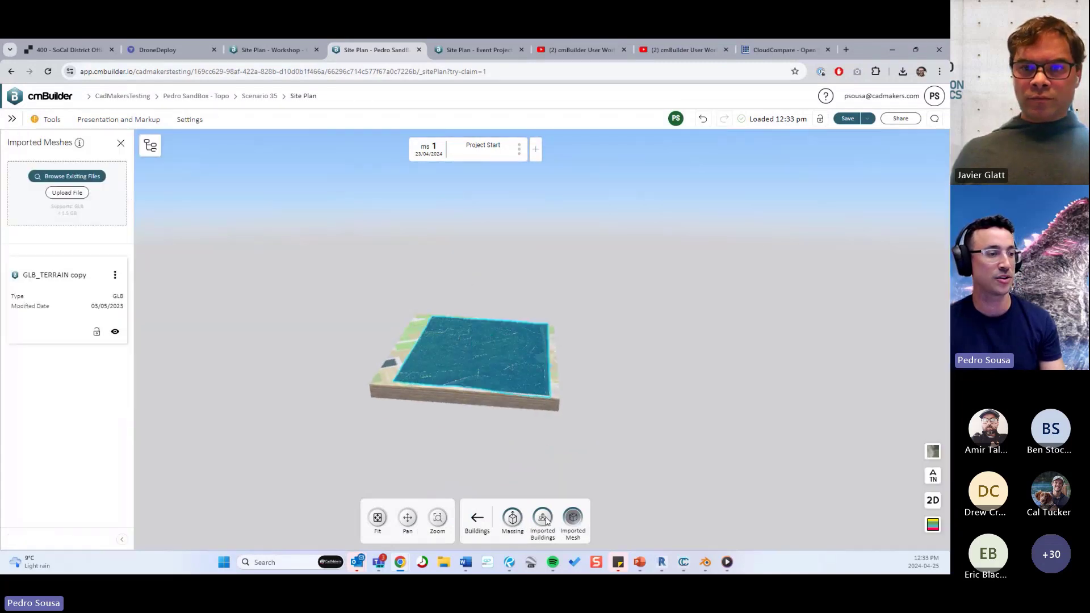
# Step: Delete the custom terrain New Terrain (2) from the project
pyautogui.click(478, 518)
pyautogui.click(421, 517)
pyautogui.click(605, 517)
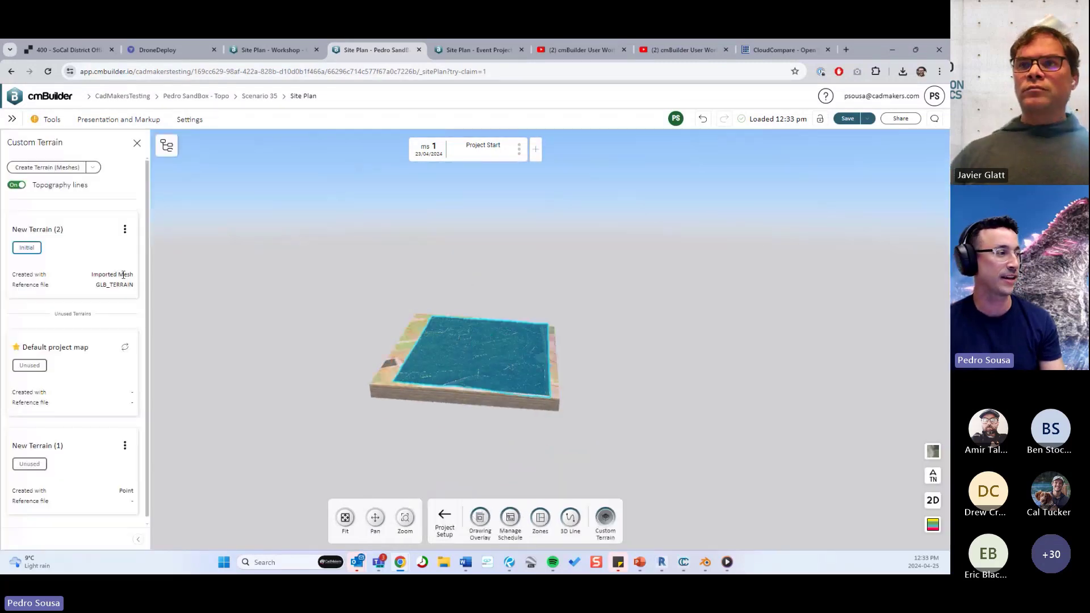
pyautogui.click(125, 229)
pyautogui.click(134, 283)
pyautogui.click(397, 356)
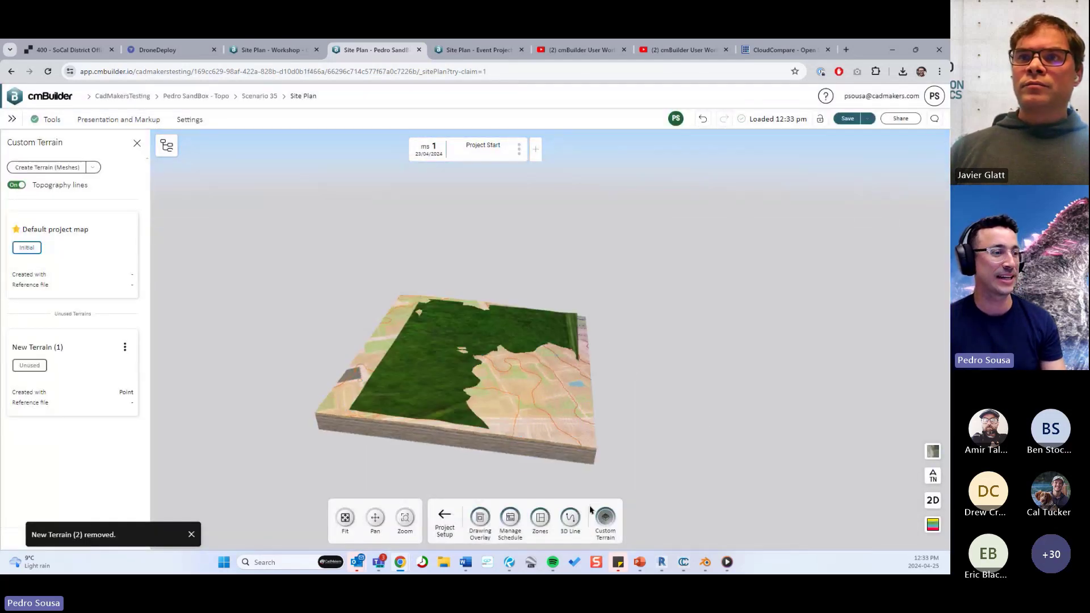
# Step: Select the GLB_TERRAIN copy mesh and change the site plan's base map to satellite imagery
pyautogui.click(446, 389)
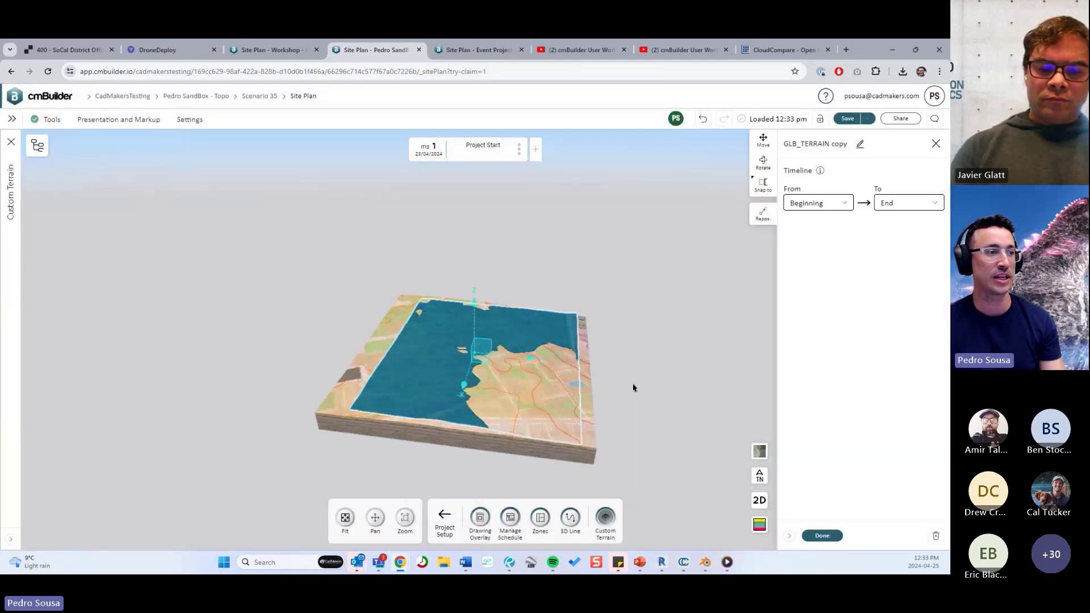
pyautogui.moveTo(688, 392); pyautogui.dragTo(657, 384)
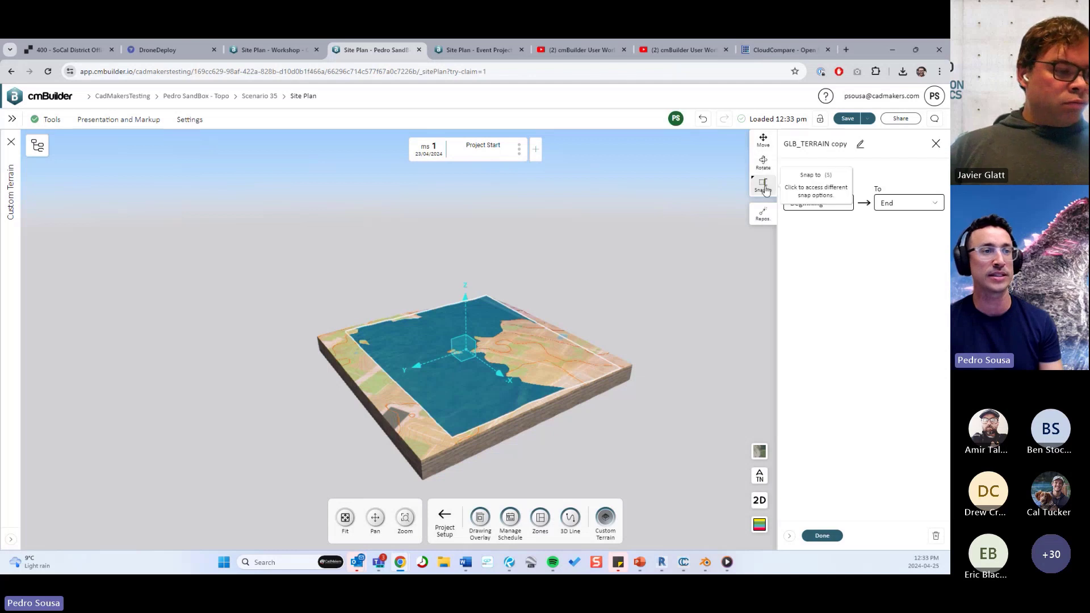
pyautogui.moveTo(766, 187)
pyautogui.moveTo(662, 294); pyautogui.dragTo(626, 401)
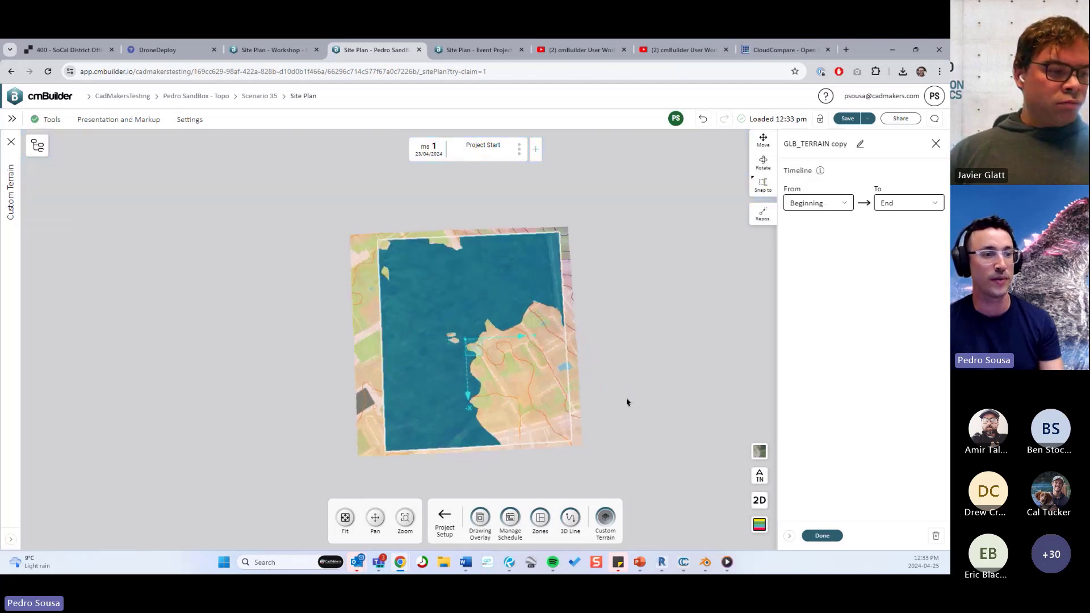
pyautogui.click(759, 452)
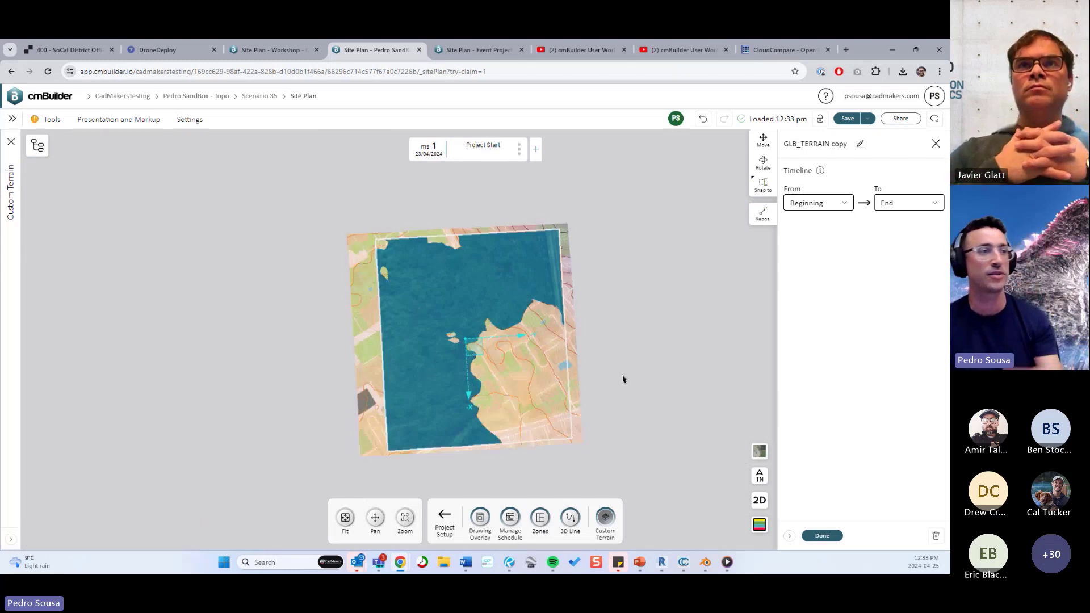
pyautogui.click(760, 450)
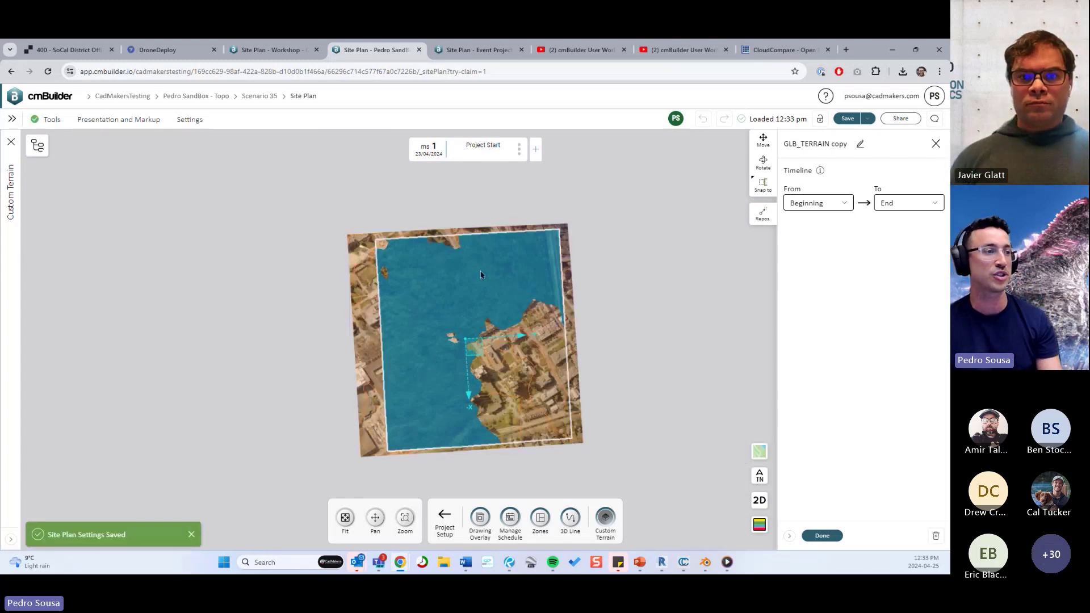
pyautogui.click(272, 49)
pyautogui.click(368, 48)
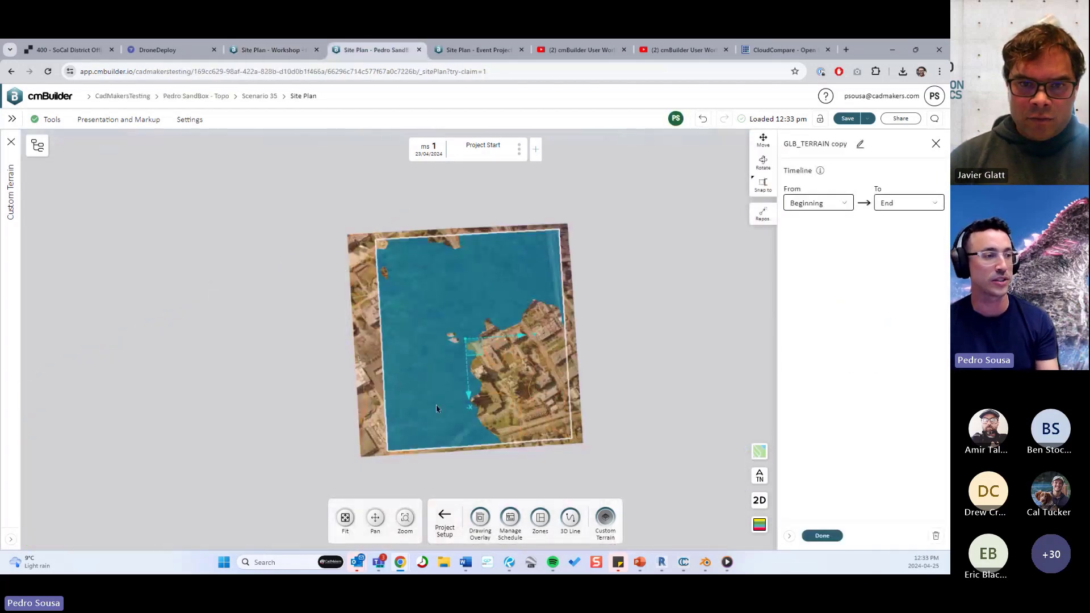
# Step: Move the GLB_TERRAIN copy mesh about 31 ft along Y and nudge it along X to about -30 ft
pyautogui.scroll(5, 502, 344)
pyautogui.moveTo(589, 437); pyautogui.dragTo(616, 425)
pyautogui.moveTo(456, 283); pyautogui.dragTo(407, 279)
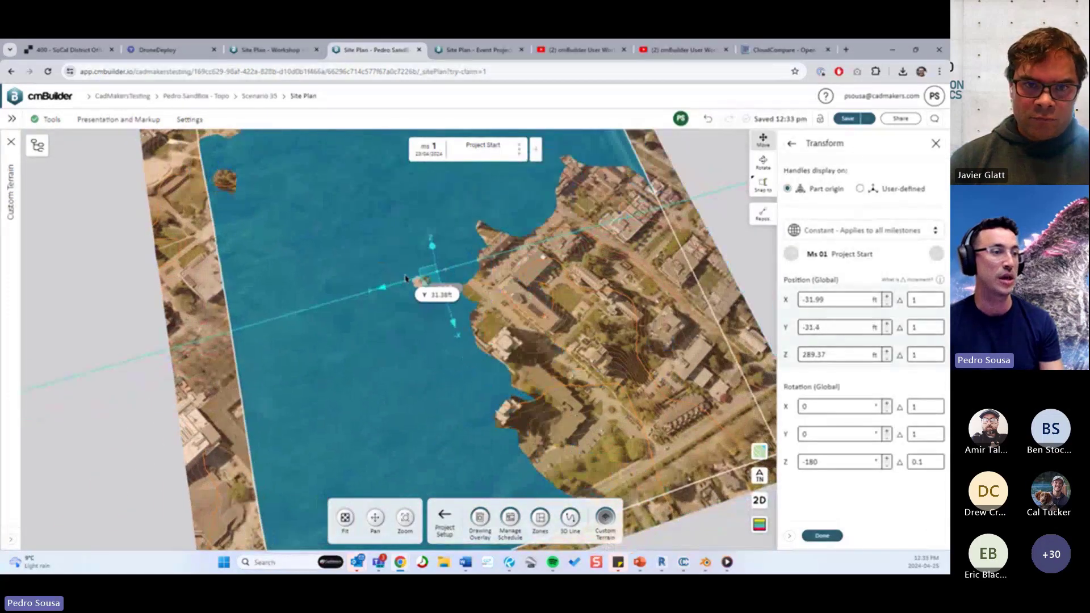
pyautogui.moveTo(448, 309)
pyautogui.mouseDown()
pyautogui.moveTo(452, 319)
pyautogui.moveTo(450, 310)
pyautogui.mouseUp()
pyautogui.moveTo(580, 360); pyautogui.dragTo(431, 309)
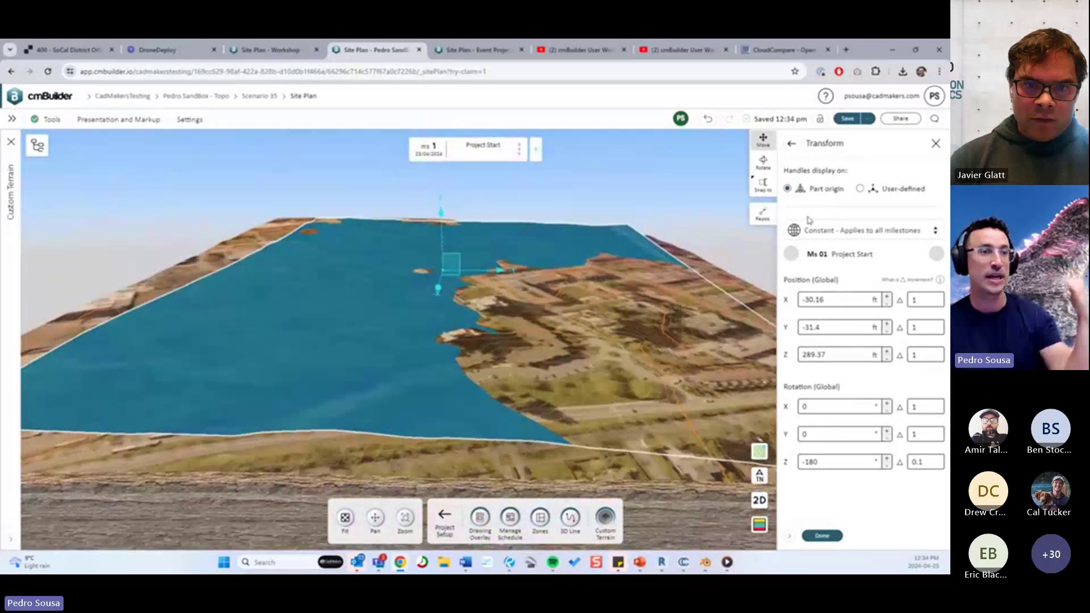
# Step: Set the mesh's transform handles to user-defined and relocate them to a point on the mesh near its front edge
pyautogui.click(861, 189)
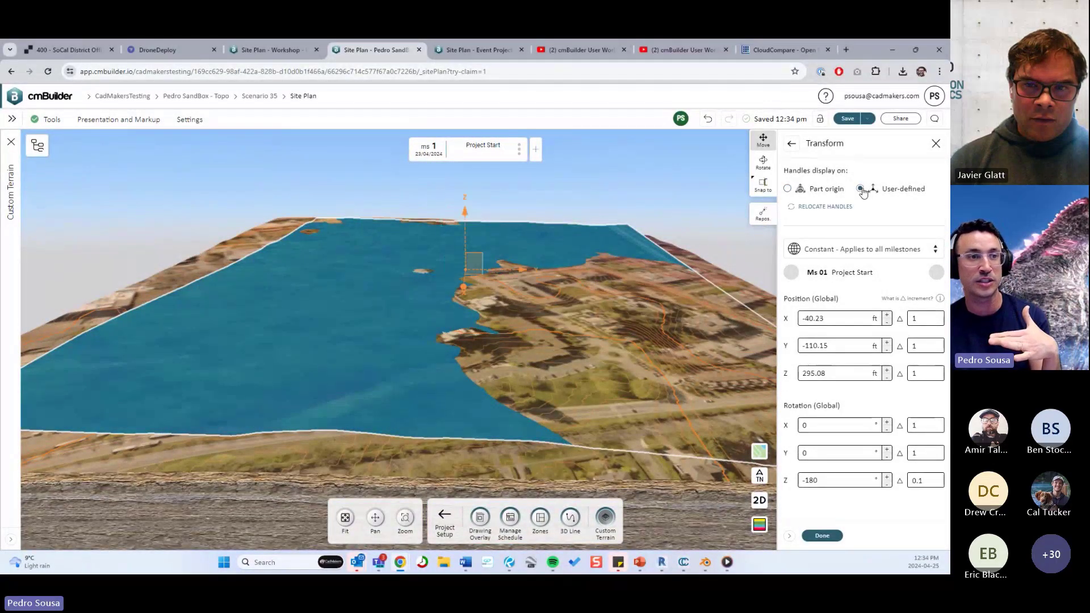
pyautogui.click(811, 208)
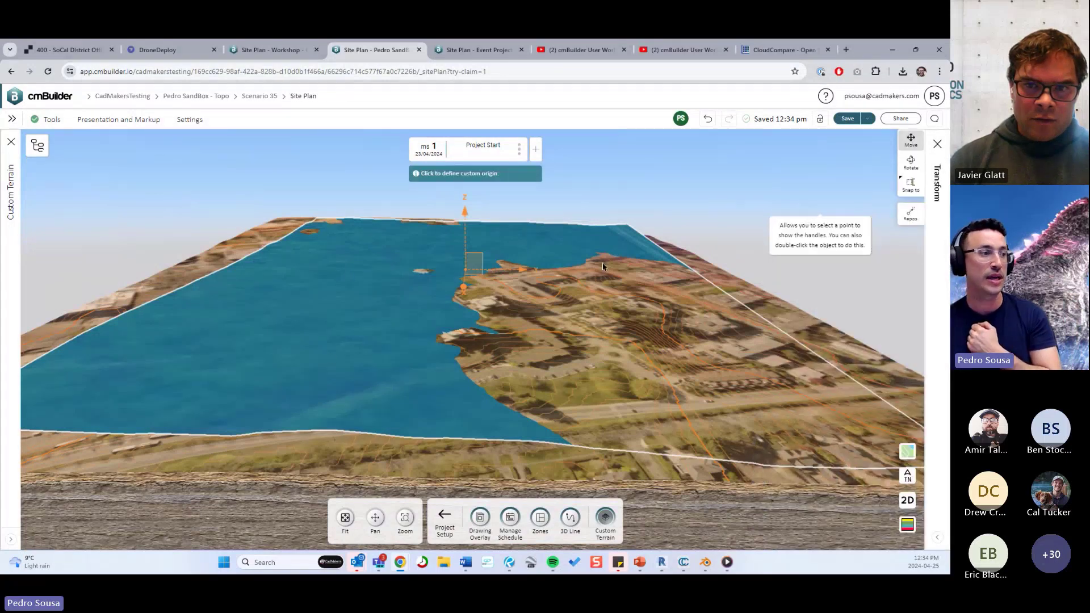
pyautogui.scroll(4, 381, 406)
pyautogui.moveTo(381, 406); pyautogui.dragTo(490, 381, button='middle')
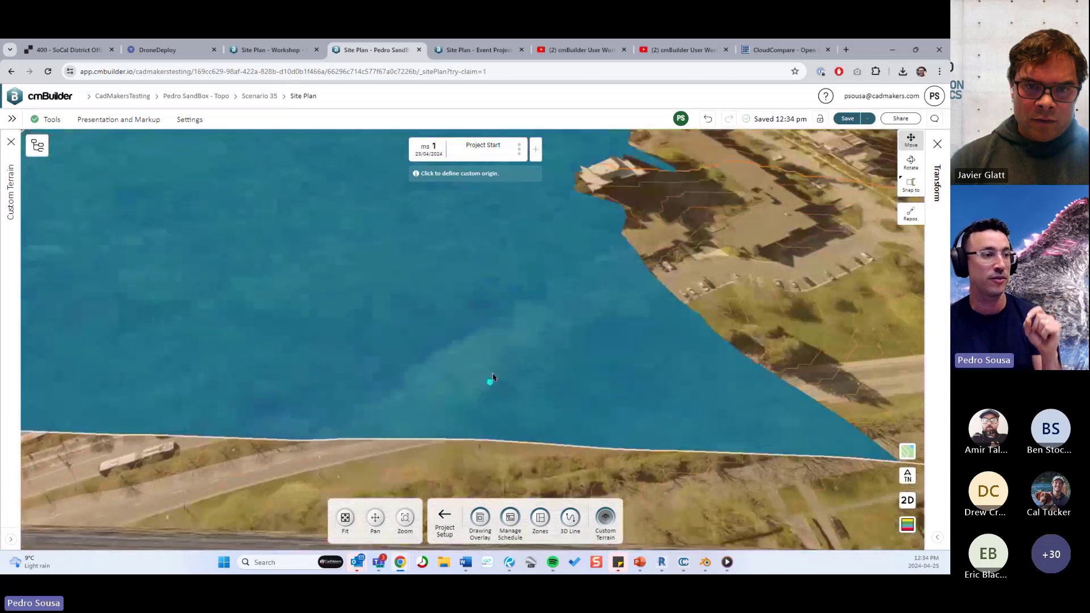
pyautogui.click(490, 381)
pyautogui.moveTo(554, 401); pyautogui.dragTo(471, 270, button='middle')
pyautogui.scroll(3, 469, 272)
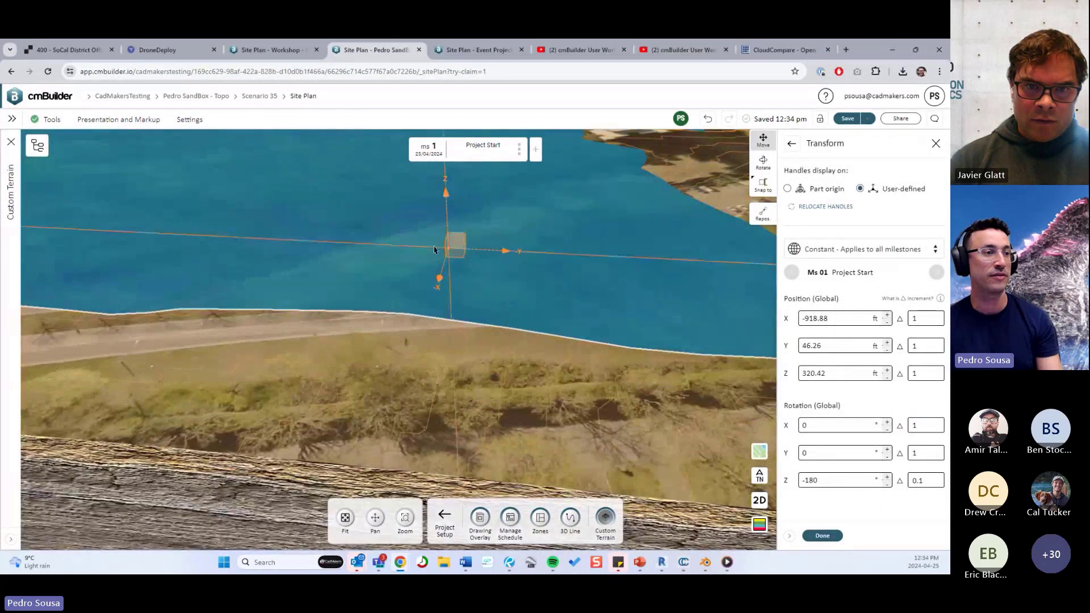
# Step: Set the GLB_TERRAIN copy mesh's global Z position to 325 ft
pyautogui.click(826, 375)
pyautogui.write('325')
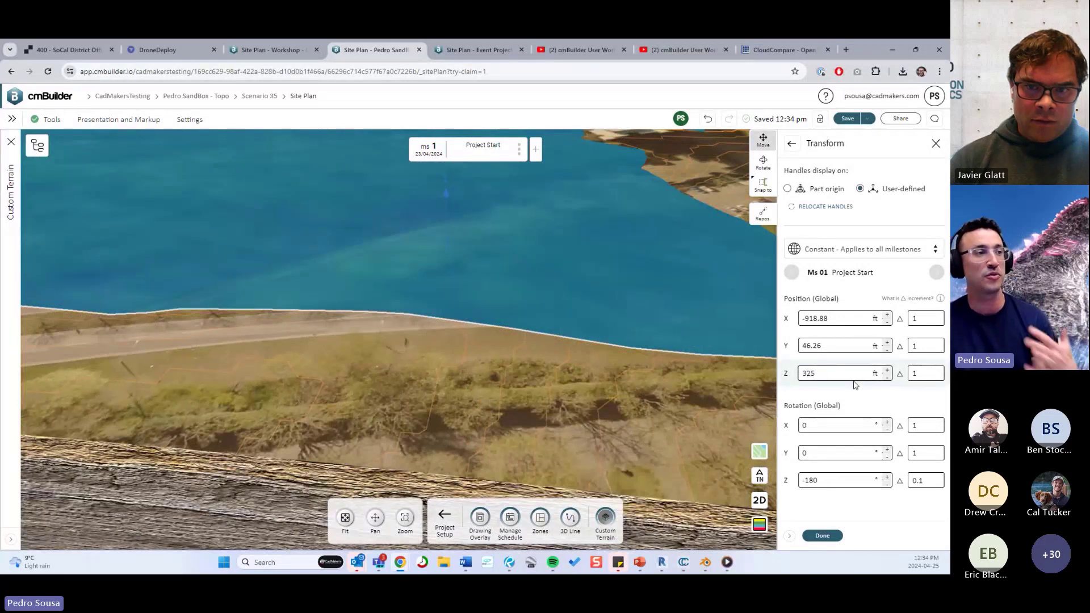
pyautogui.press('Return')
pyautogui.scroll(-5, 683, 426)
pyautogui.moveTo(684, 431); pyautogui.dragTo(632, 429, button='middle')
pyautogui.doubleClick(816, 372)
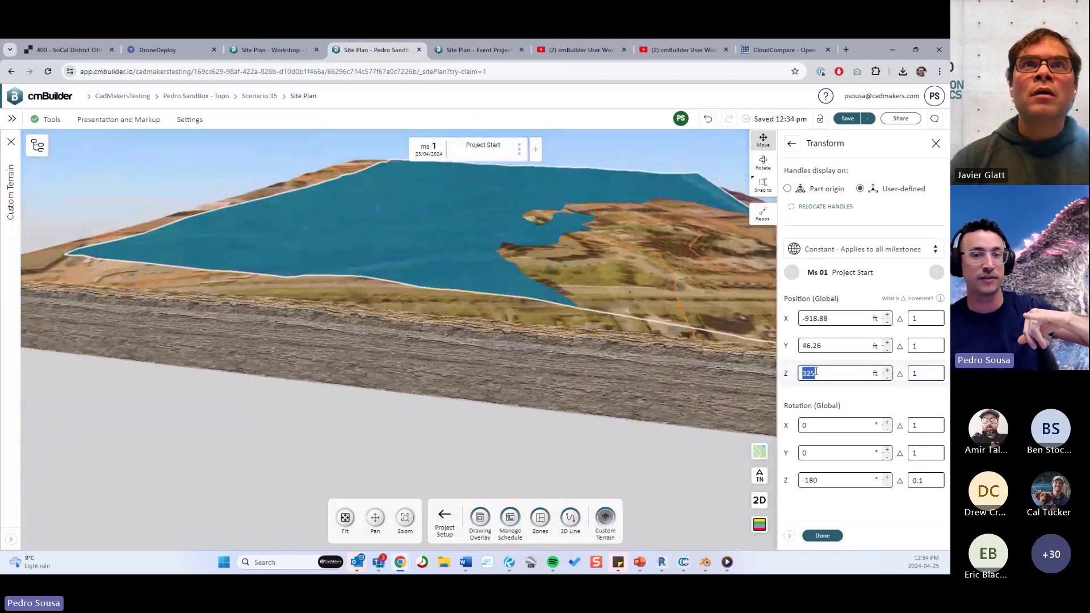
# Step: Check the marked point's elevation on the DroneDeploy map and return to the Scenario 35 site plan
pyautogui.click(156, 50)
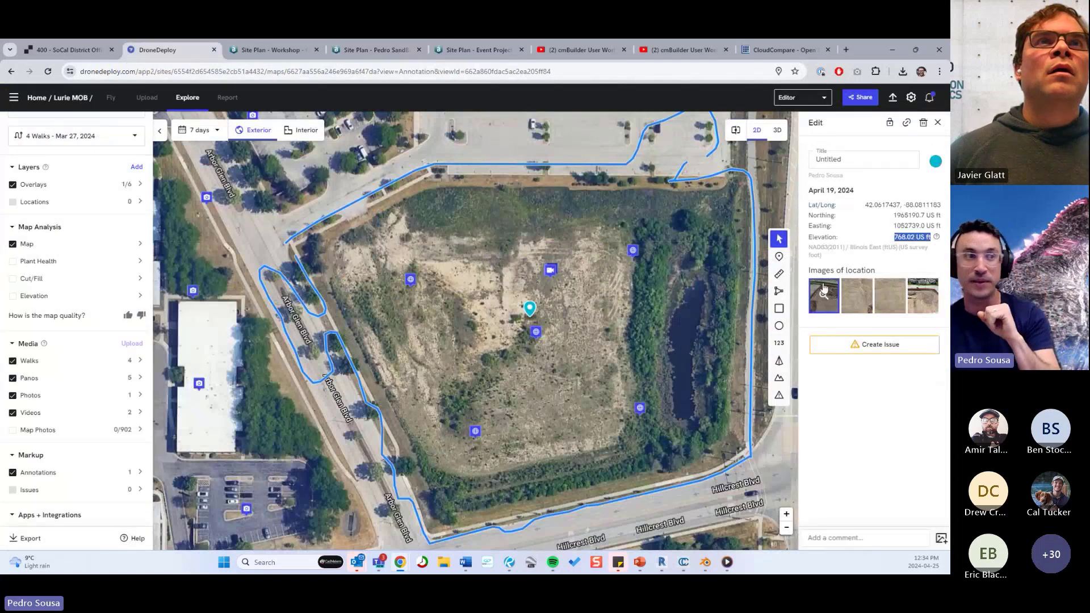
pyautogui.click(270, 50)
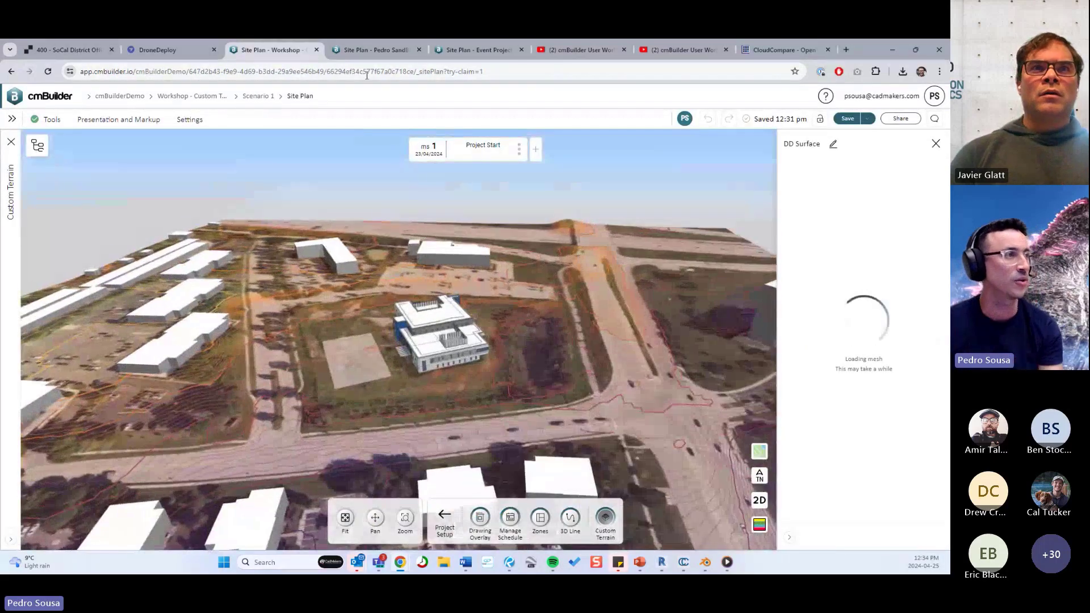
pyautogui.click(375, 50)
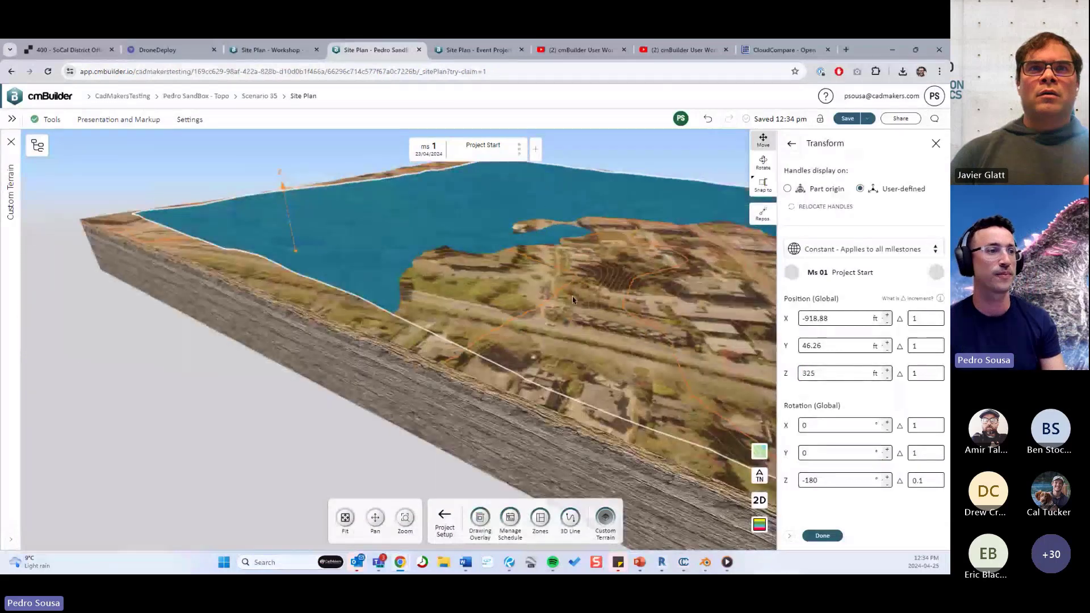
# Step: Finish the transform and close the GLB_TERRAIN copy mesh's properties, keeping its position
pyautogui.moveTo(561, 304); pyautogui.dragTo(786, 352)
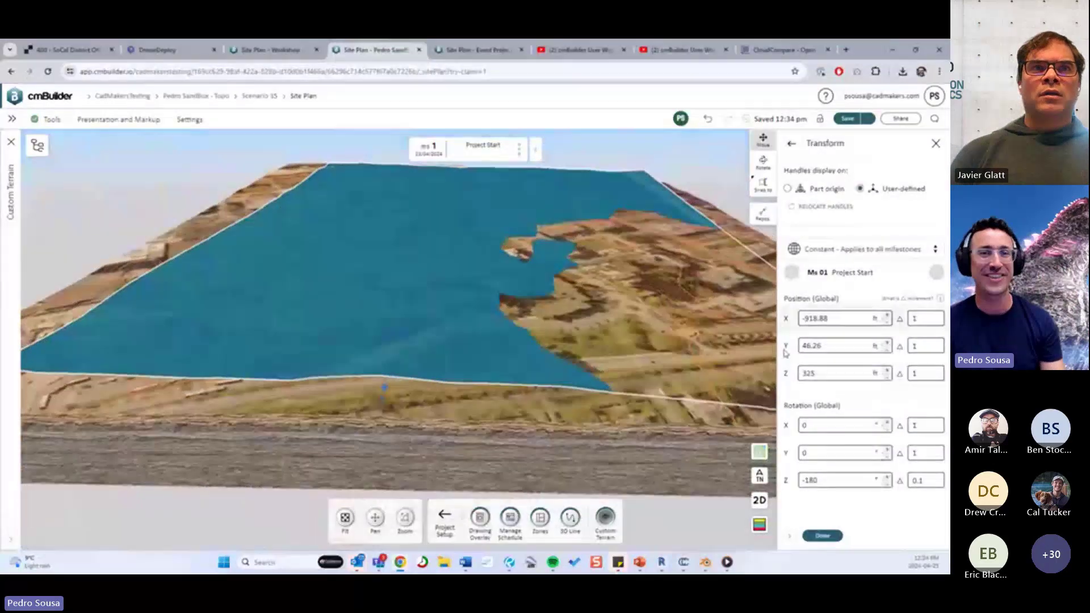
pyautogui.click(822, 535)
pyautogui.moveTo(594, 315); pyautogui.dragTo(603, 488)
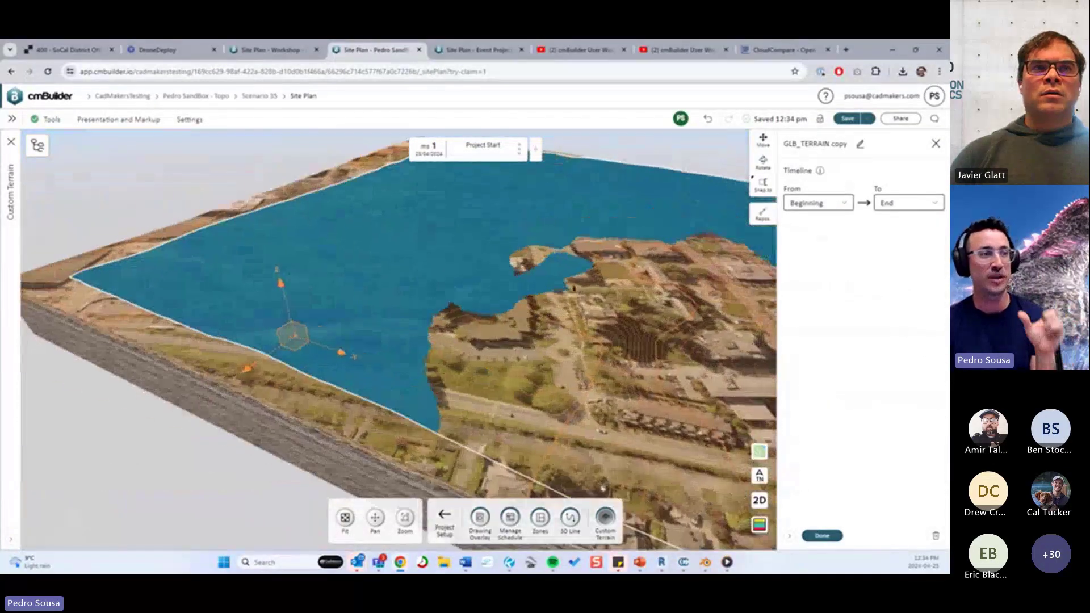
pyautogui.click(823, 535)
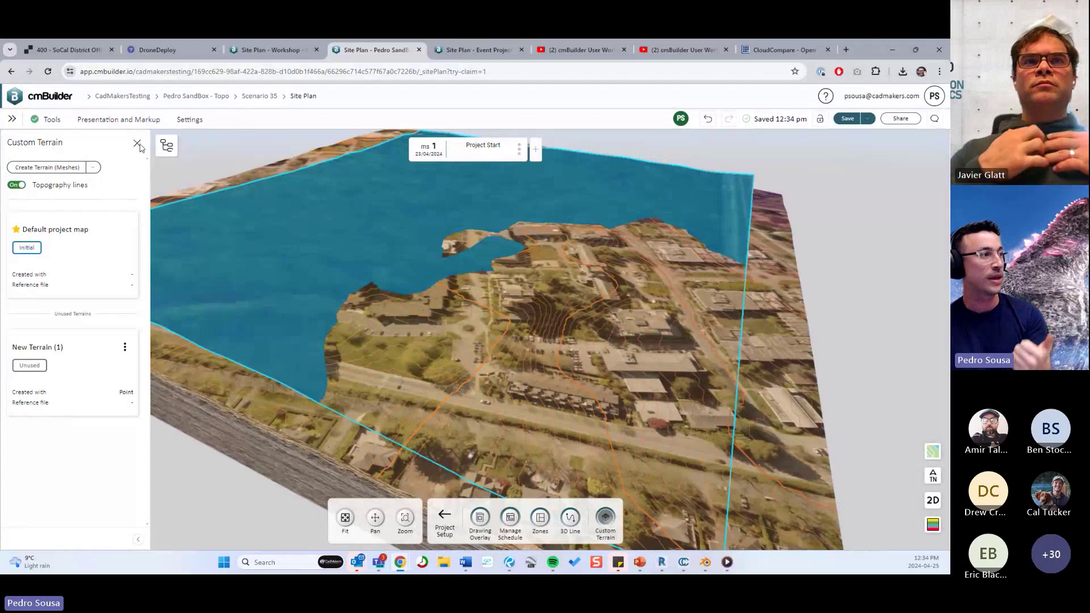
# Step: Start a new mesh-based custom terrain from the GLB_TERRAIN copy mesh in the current site plan
pyautogui.click(55, 169)
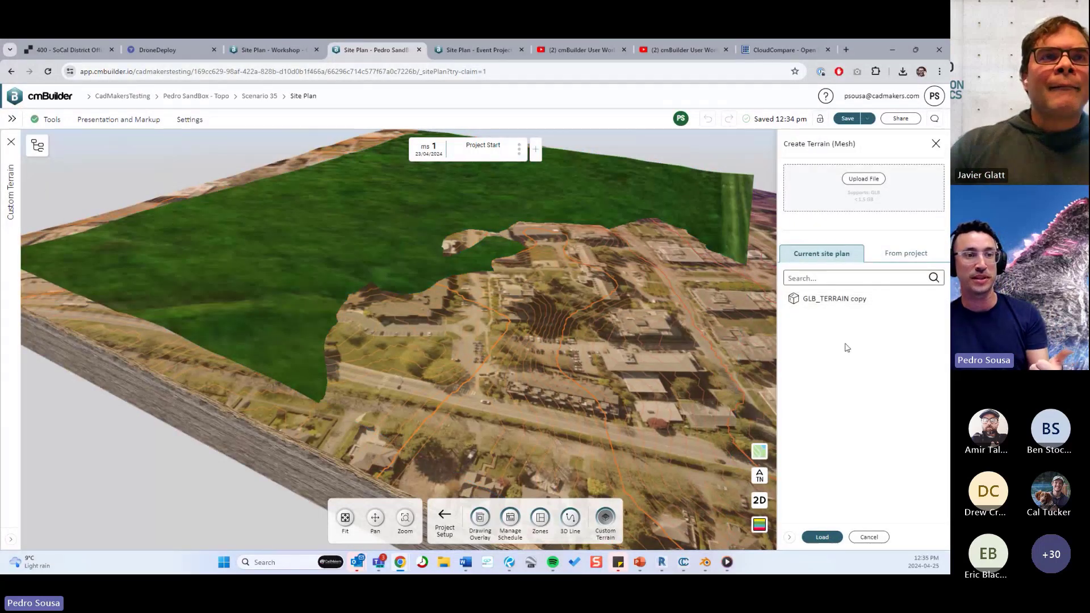
pyautogui.click(841, 299)
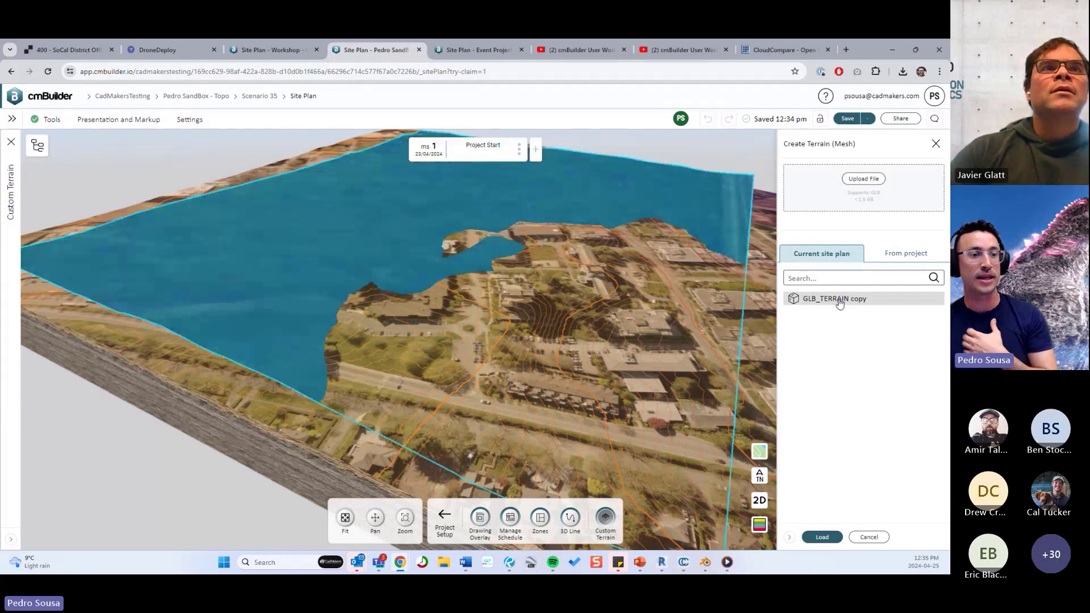
pyautogui.click(823, 537)
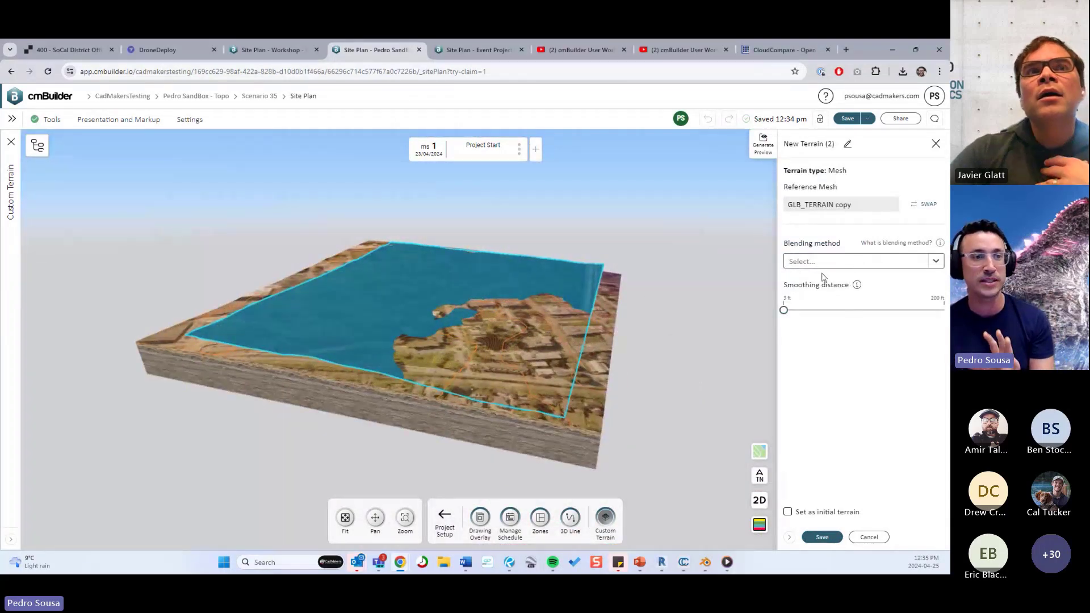
# Step: Raise the new terrain's smoothing distance to somewhat over a third of its range and inspect the mesh borders in 2D
pyautogui.moveTo(655, 313); pyautogui.dragTo(499, 324)
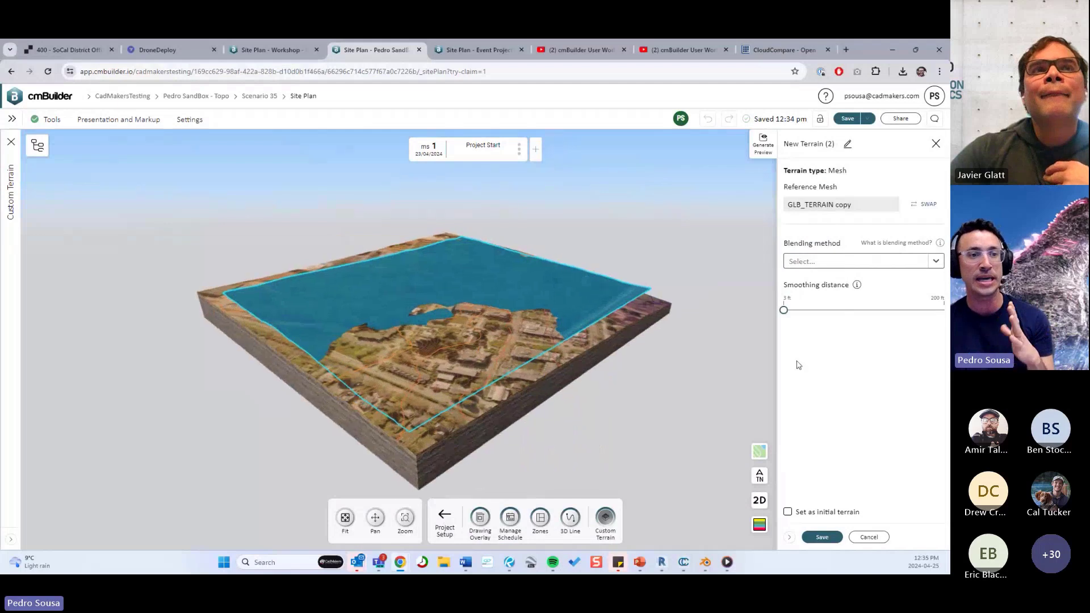
pyautogui.moveTo(785, 314); pyautogui.dragTo(851, 317)
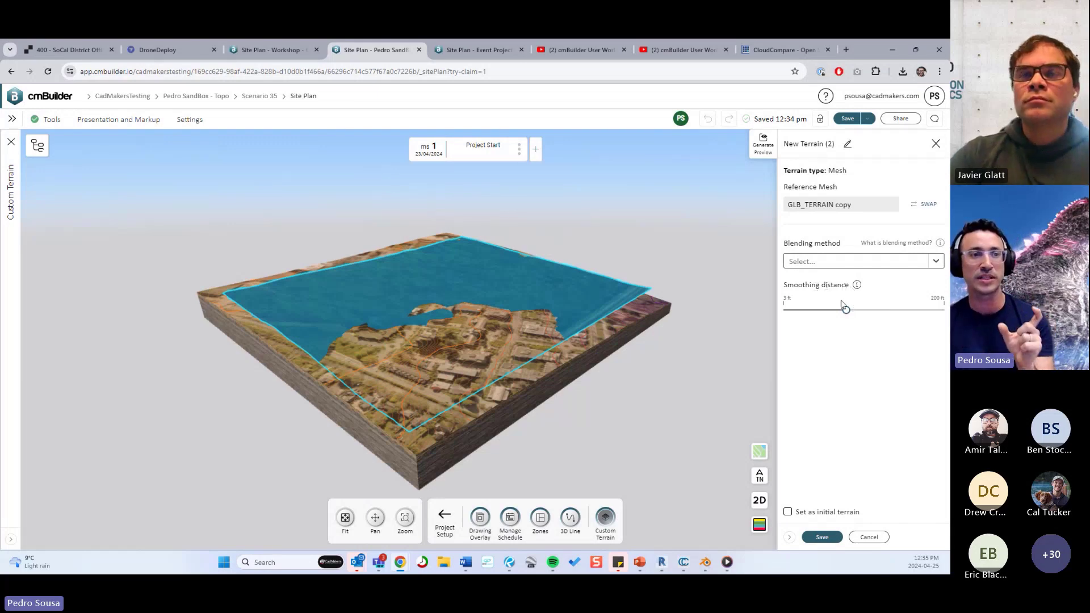
pyautogui.scroll(5, 651, 356)
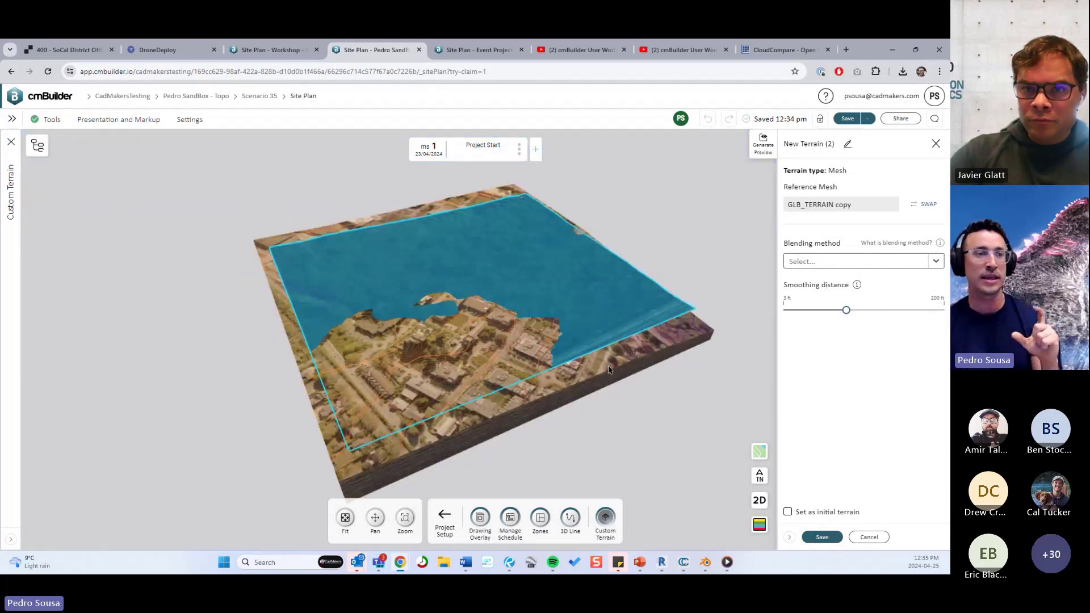
pyautogui.moveTo(650, 356); pyautogui.dragTo(655, 338)
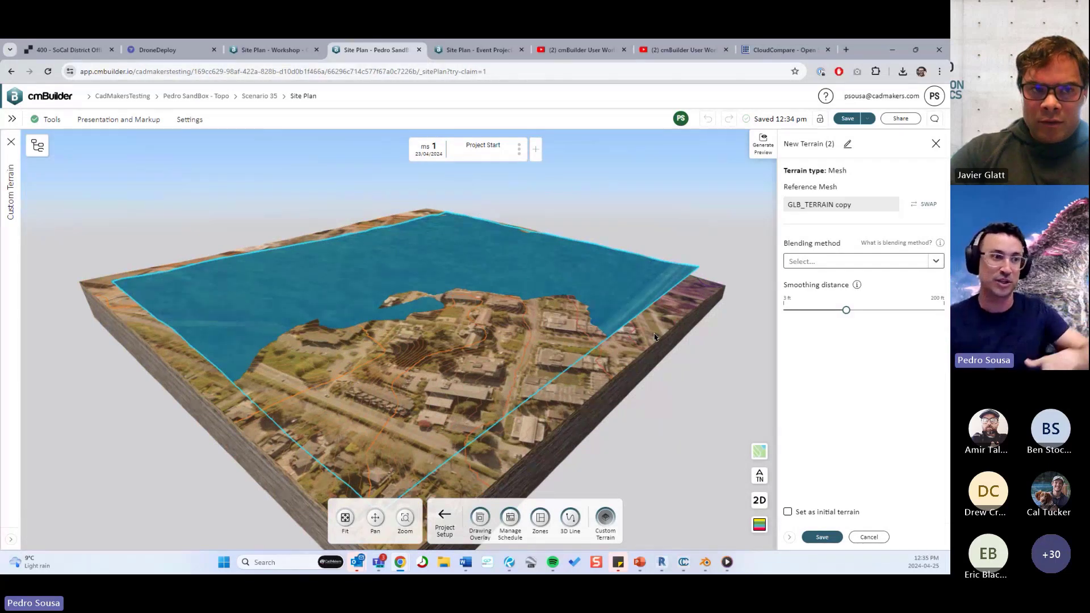
pyautogui.click(762, 502)
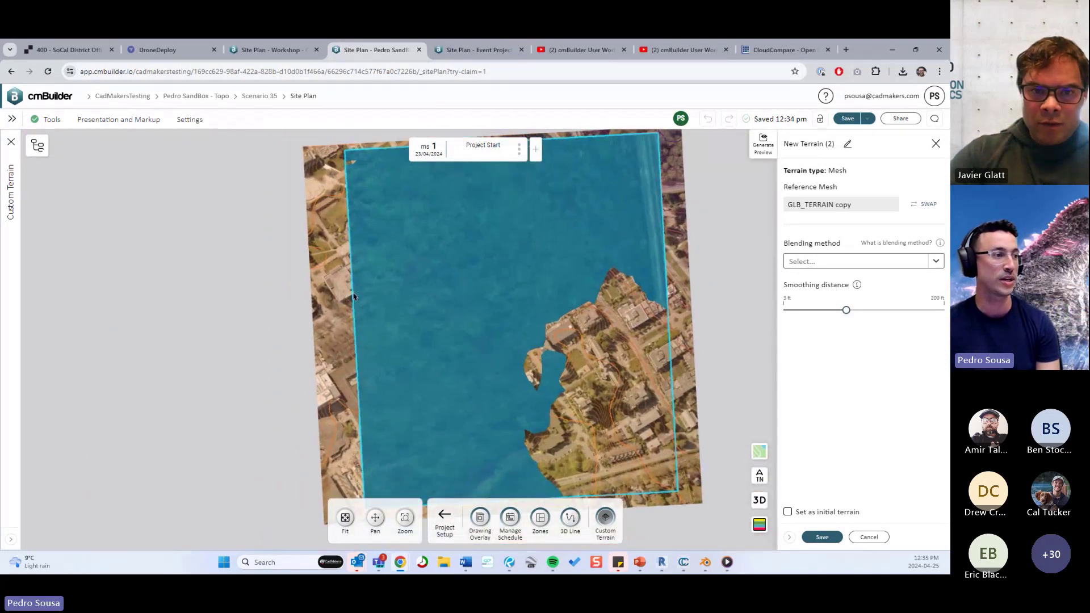
pyautogui.scroll(2, 375, 306)
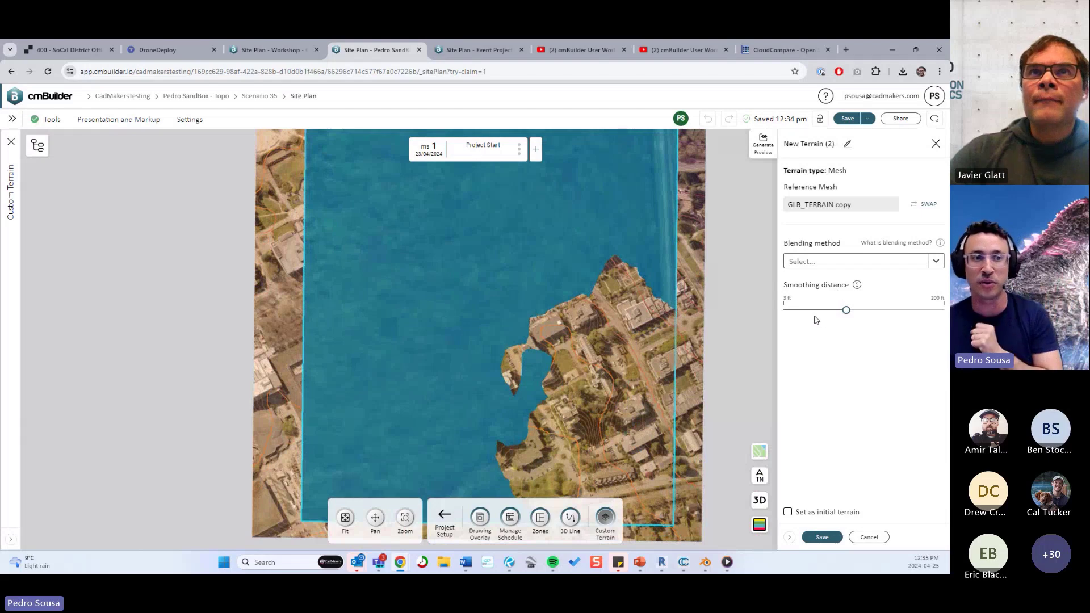
pyautogui.click(759, 499)
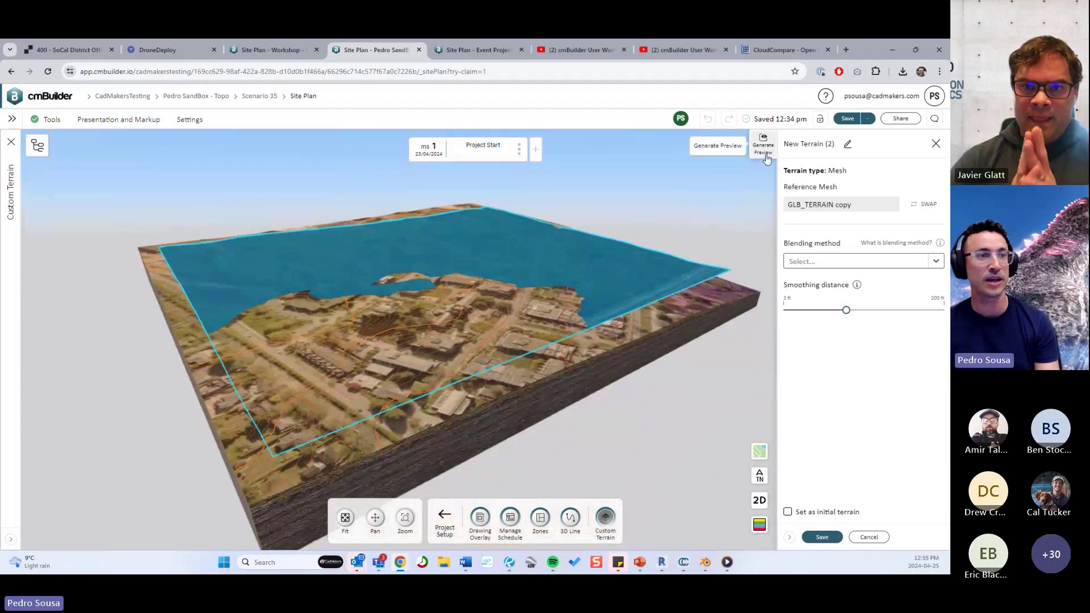
# Step: Generate the terrain preview, make New Terrain (2) the initial terrain and save it
pyautogui.click(764, 147)
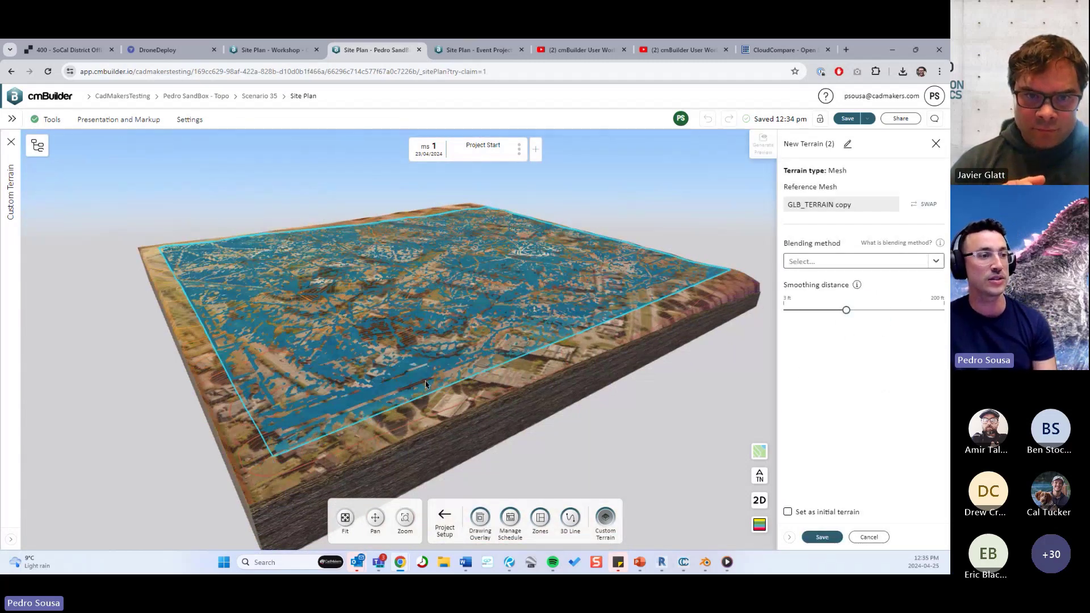
pyautogui.moveTo(426, 385); pyautogui.dragTo(605, 370)
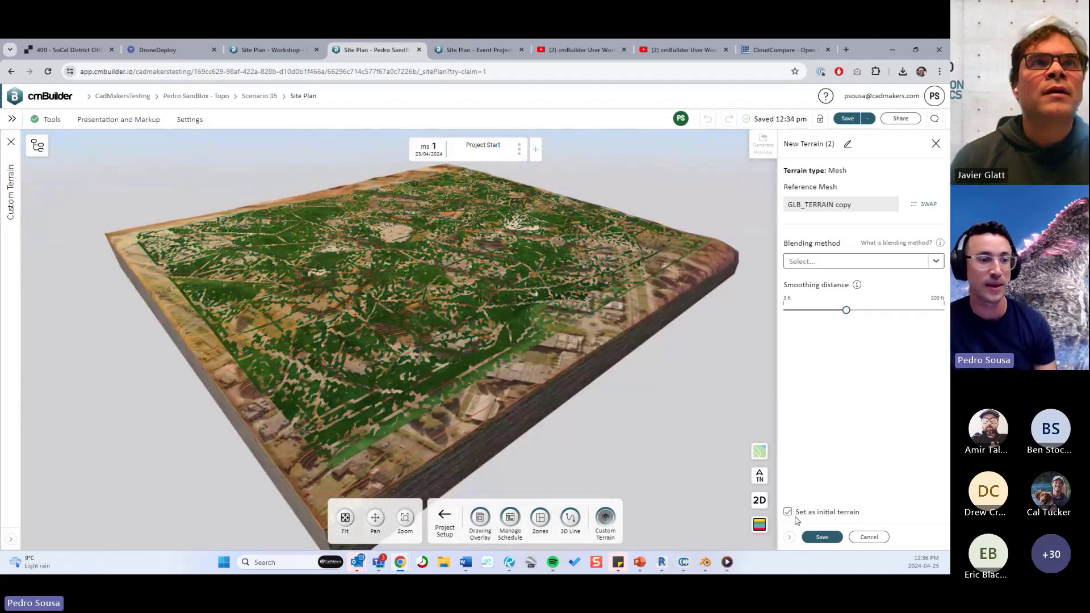
pyautogui.click(823, 537)
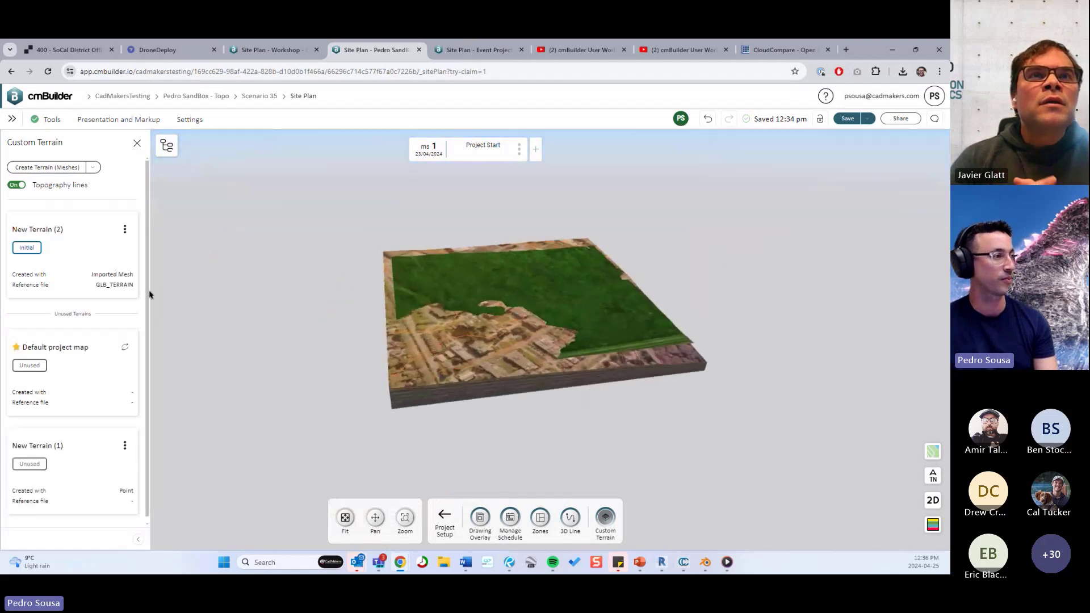
# Step: Remove the GLB_TERRAIN copy mesh from the scenario, leaving only the custom terrain
pyautogui.moveTo(474, 349); pyautogui.dragTo(555, 382)
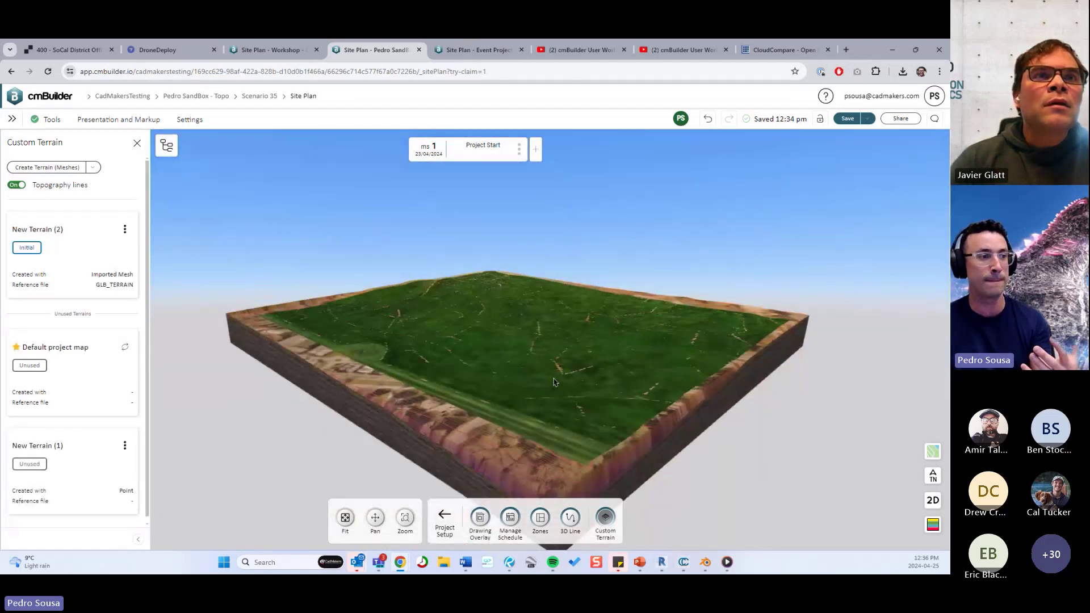
pyautogui.click(505, 365)
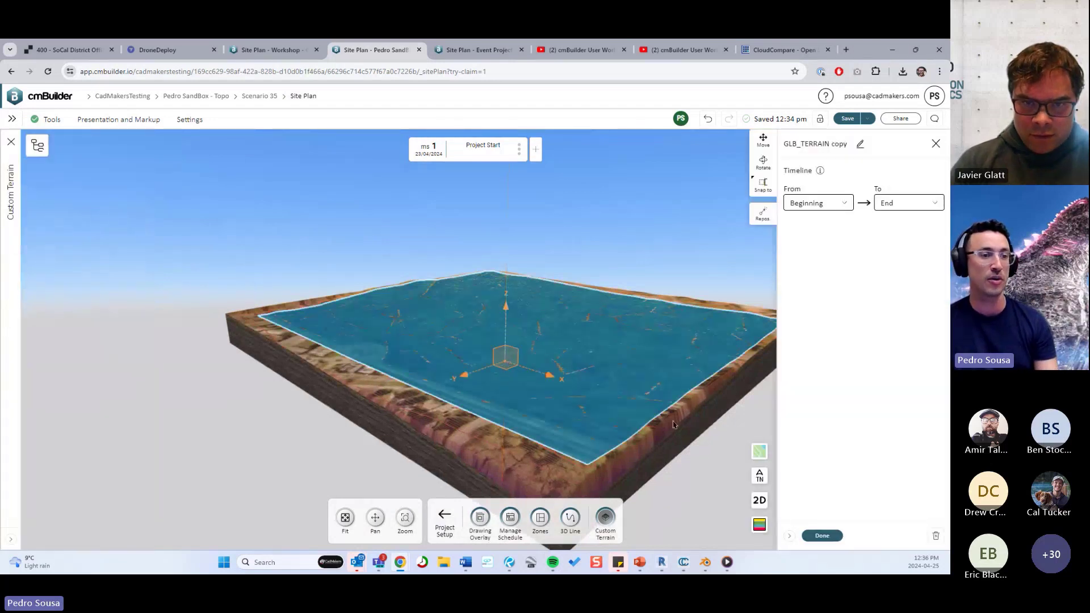
pyautogui.click(935, 537)
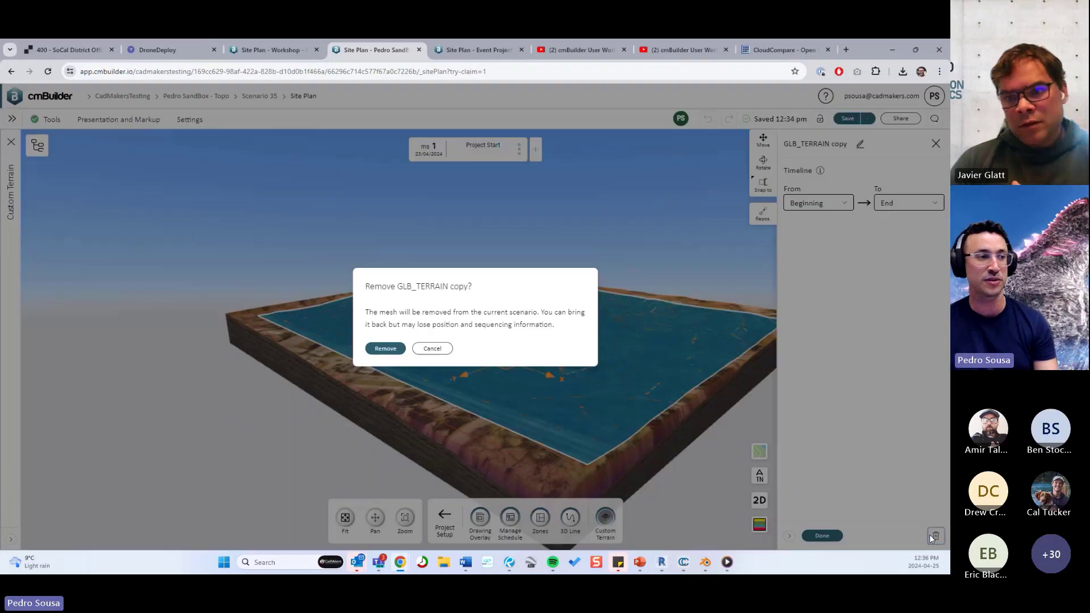
pyautogui.click(385, 348)
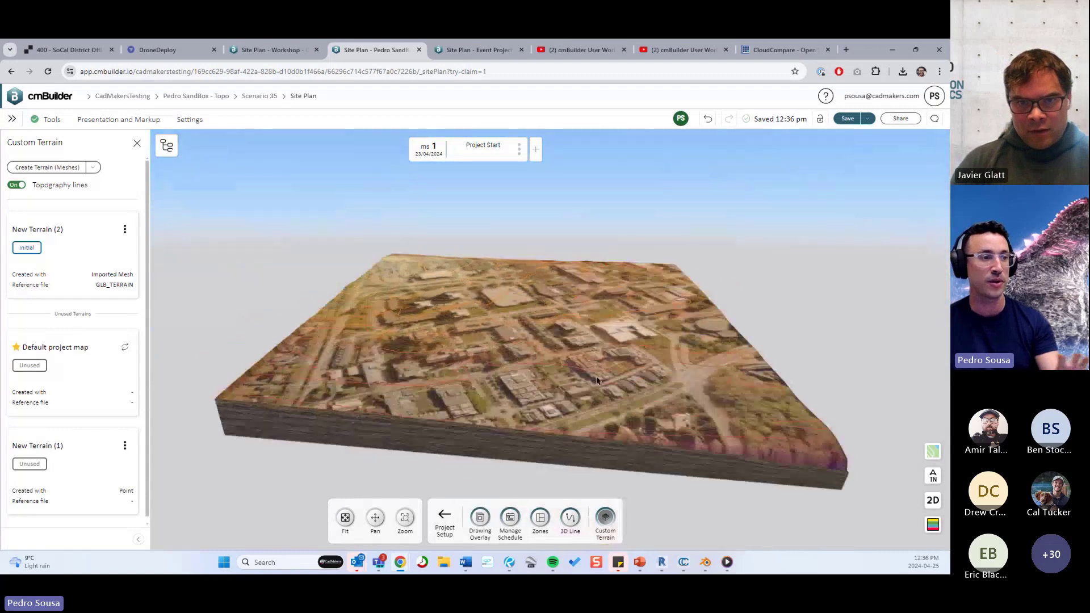
pyautogui.moveTo(597, 381); pyautogui.dragTo(513, 352)
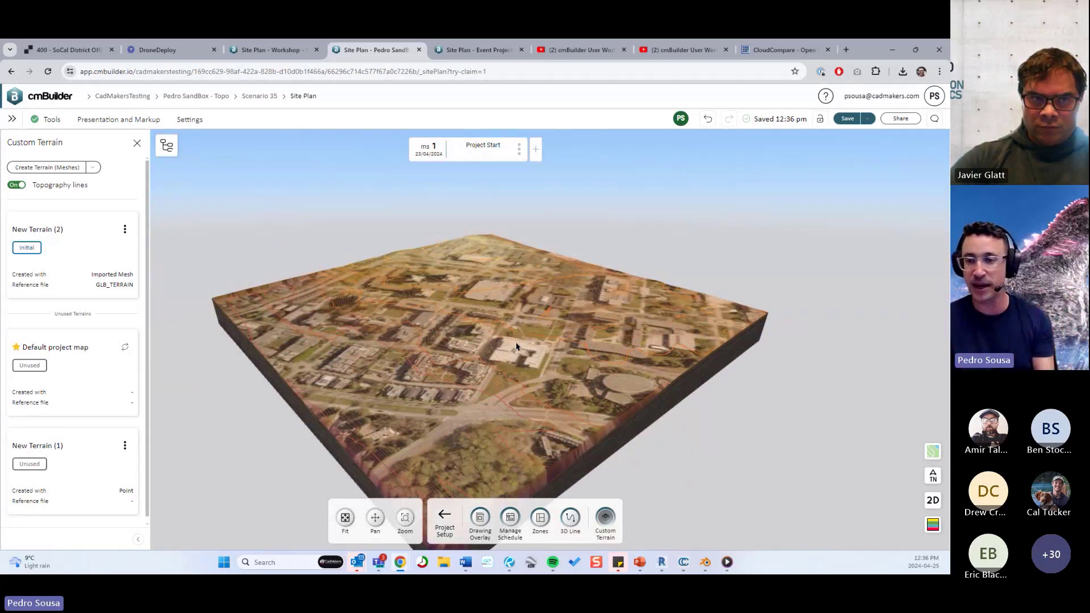
# Step: Switch to the Workshop site plan and examine the DD Surface terrain around the building and pond
pyautogui.click(292, 45)
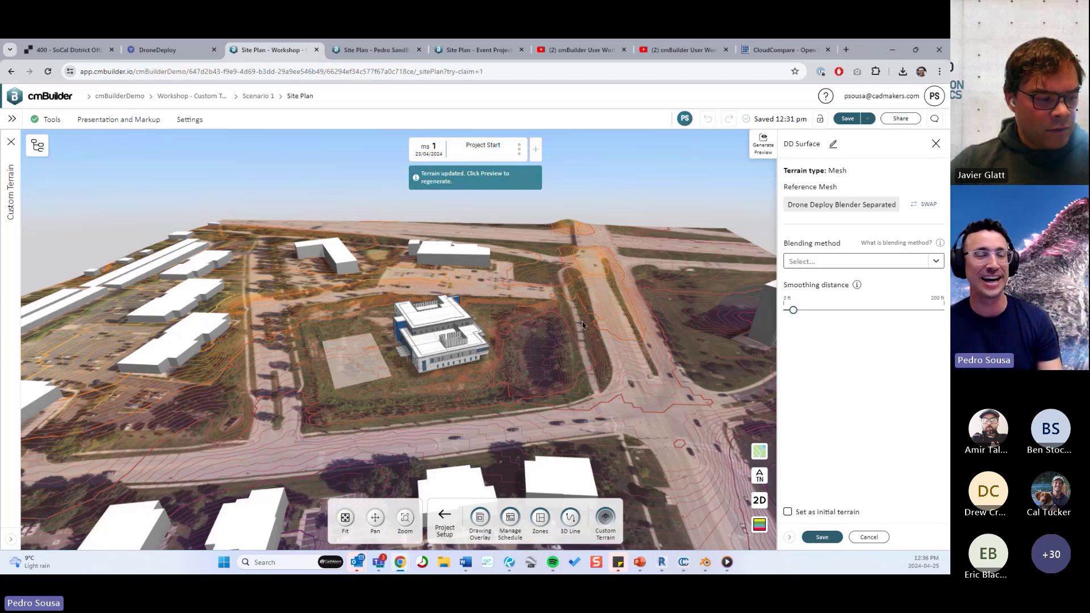
pyautogui.scroll(-5, 515, 289)
pyautogui.moveTo(559, 369); pyautogui.dragTo(512, 374)
pyautogui.scroll(4, 512, 374)
pyautogui.scroll(5, 512, 374)
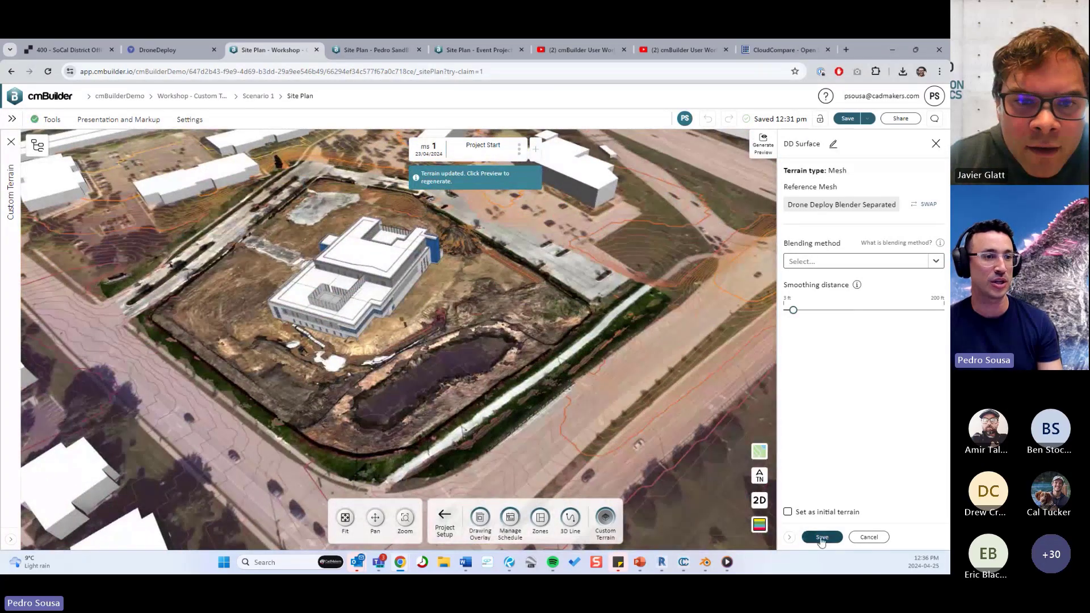
pyautogui.scroll(4, 596, 333)
pyautogui.moveTo(607, 395); pyautogui.dragTo(576, 416)
# Step: Examine the edges of the DD Surface terrain in 2D and the dirt pile beside the building in 3D
pyautogui.click(760, 502)
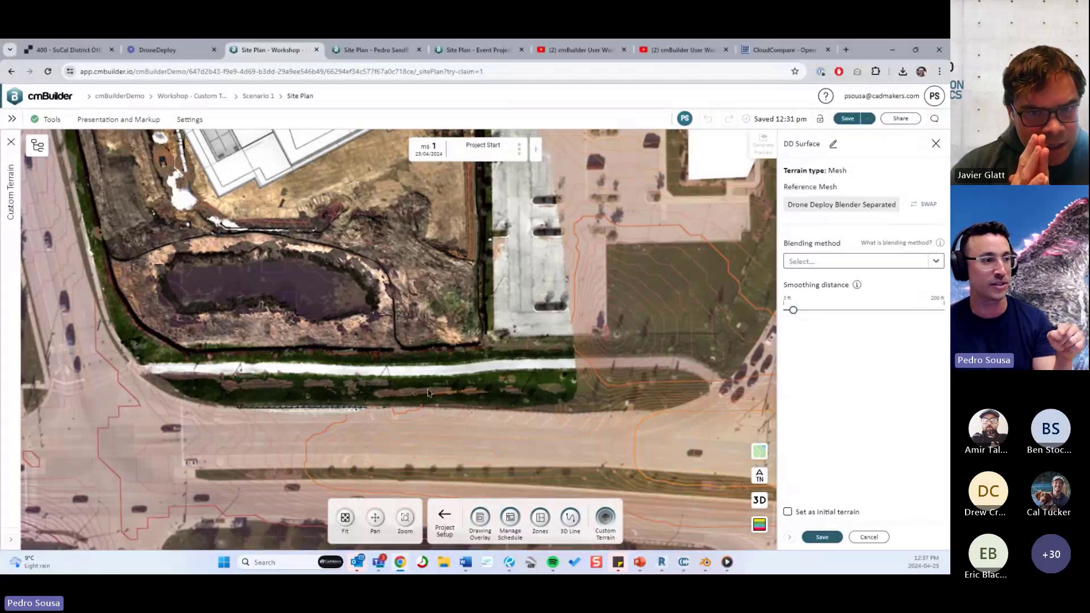
pyautogui.moveTo(514, 227); pyautogui.dragTo(538, 399)
pyautogui.moveTo(571, 158); pyautogui.dragTo(611, 353)
pyautogui.moveTo(314, 486); pyautogui.dragTo(445, 377)
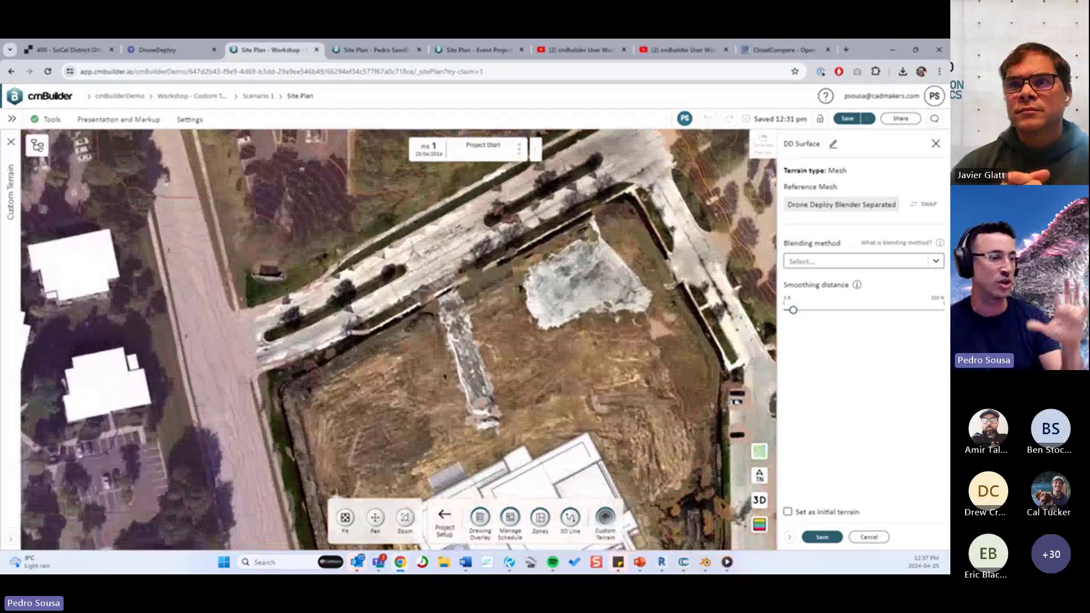
pyautogui.click(760, 500)
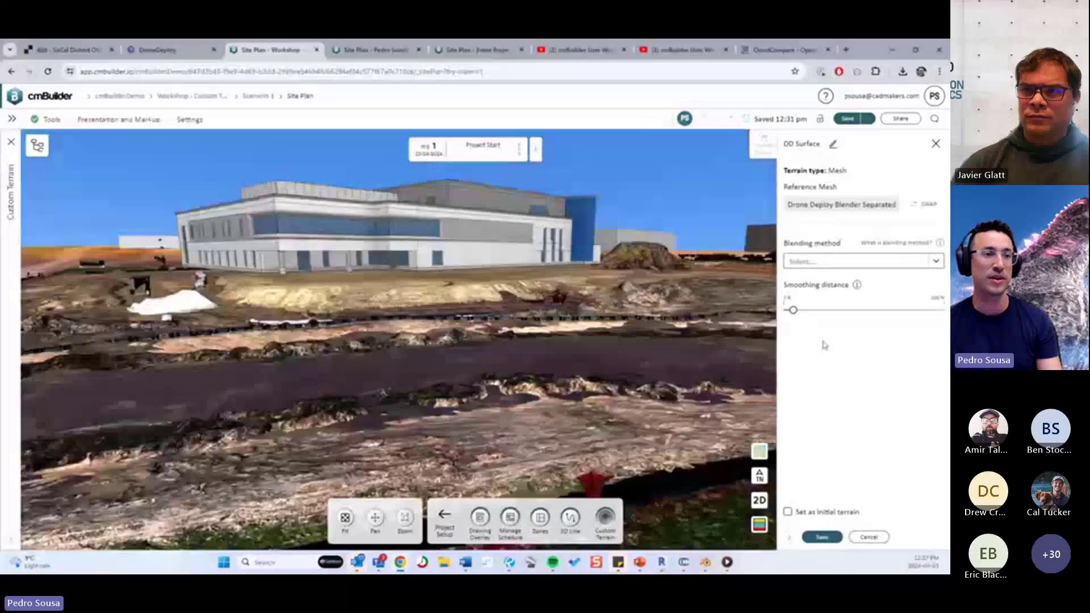
pyautogui.moveTo(673, 278); pyautogui.dragTo(659, 287)
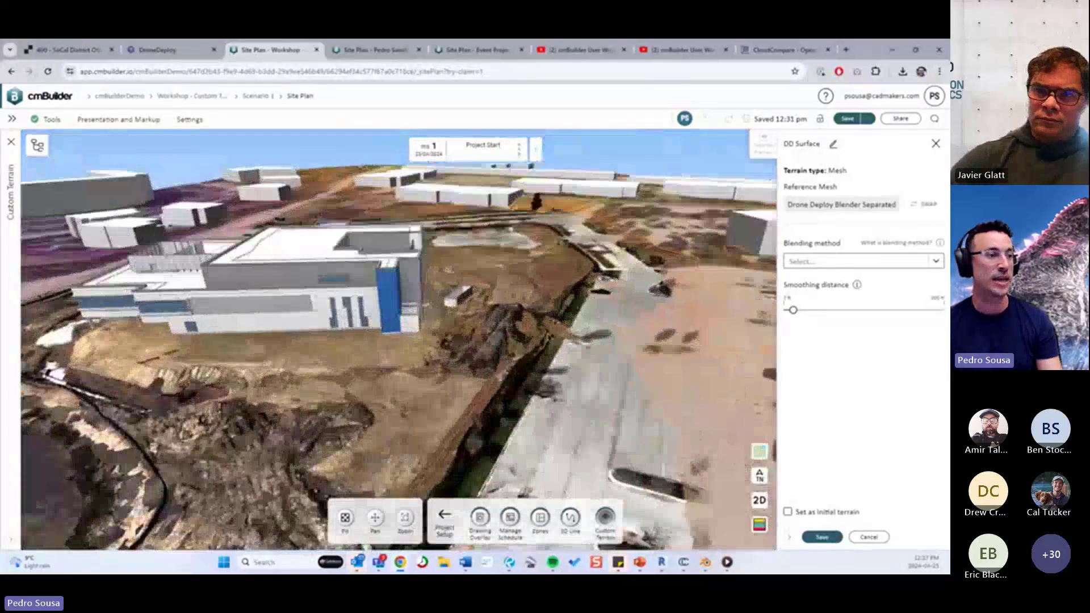
pyautogui.scroll(3, 482, 334)
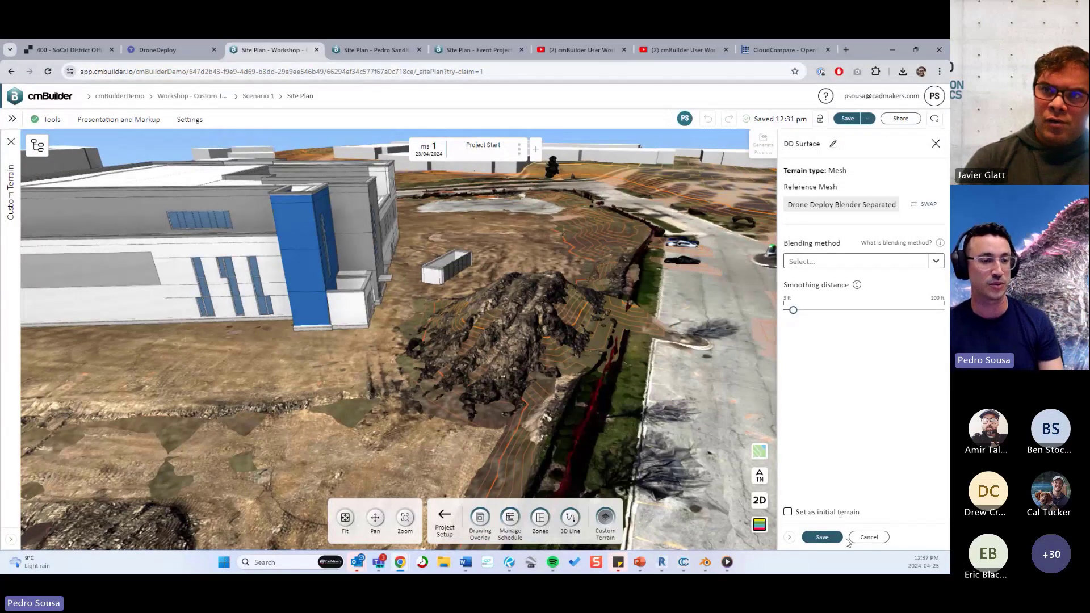
# Step: Save the DD Surface terrain and switch to the PowerPoint slide on the cmBuilder mesh process
pyautogui.click(822, 537)
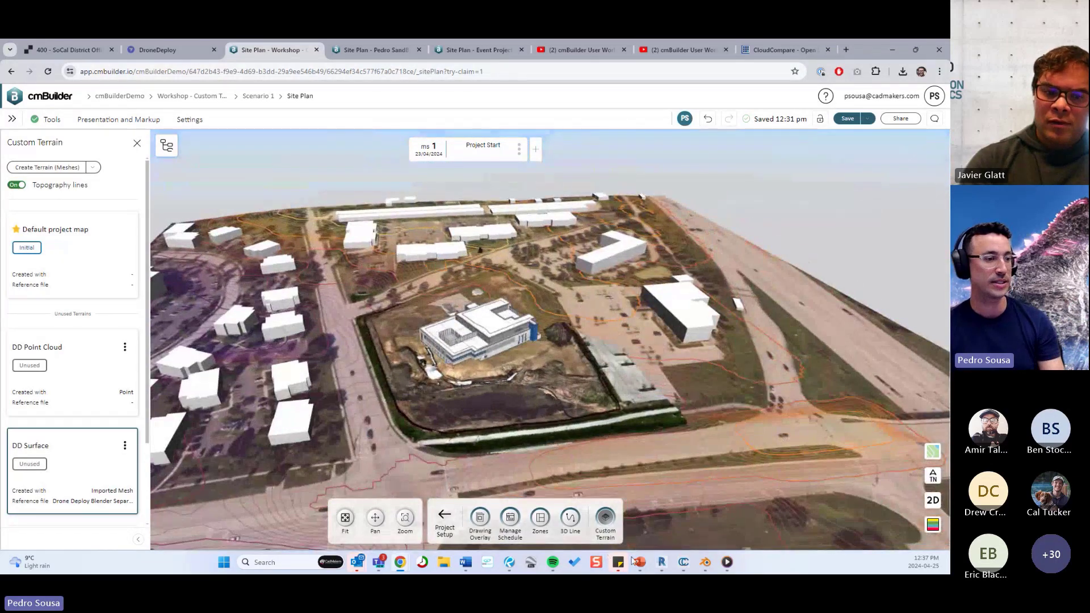
pyautogui.click(640, 562)
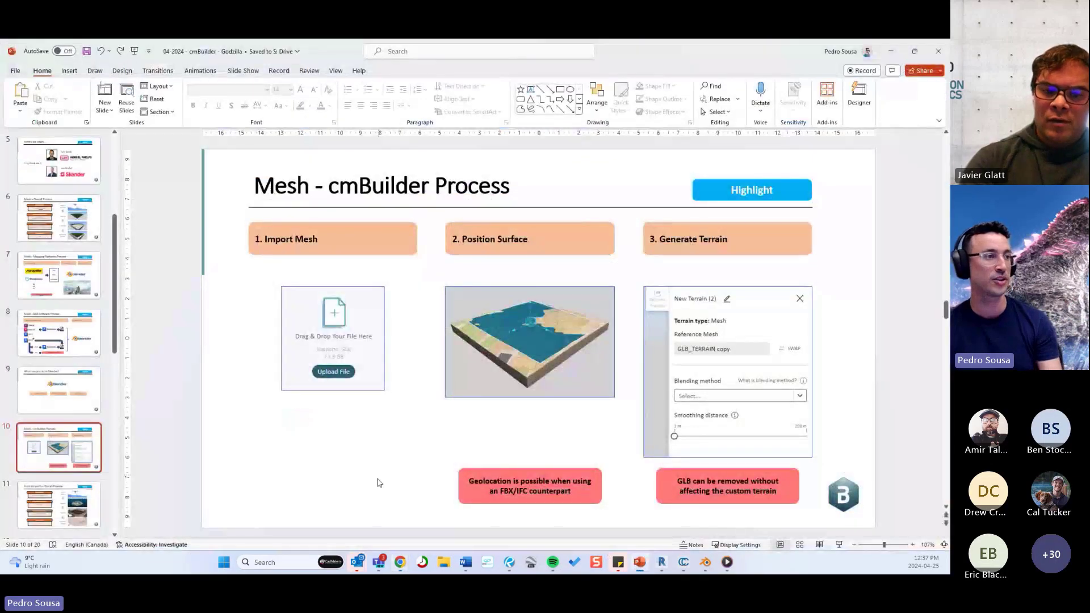